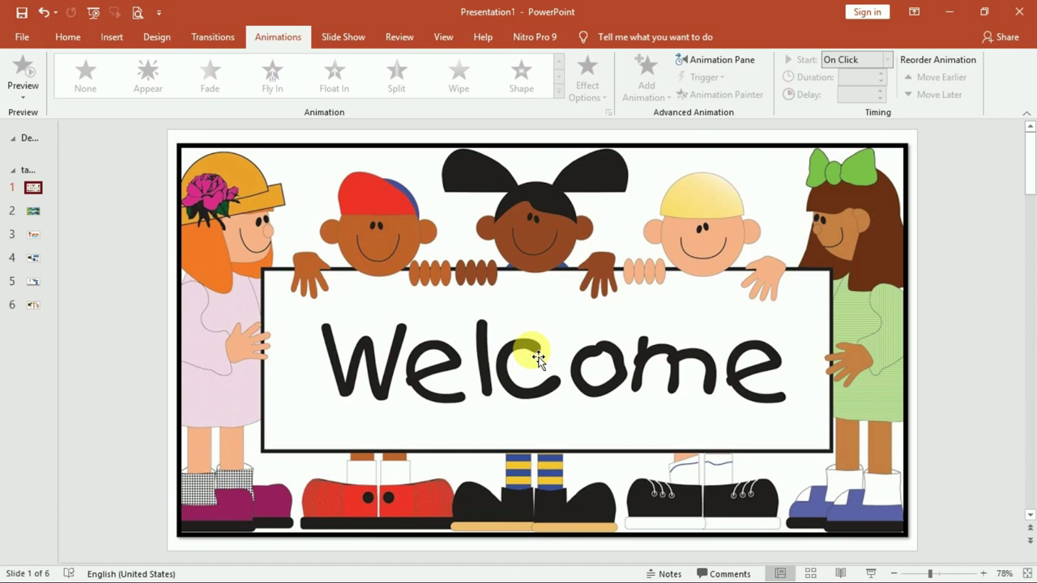
Start the slide show from the first Welcome slide with F5.
key(F5)
Advance through the landscape-photo slides, then end the show to return to editing on slide 6.
key(Right)
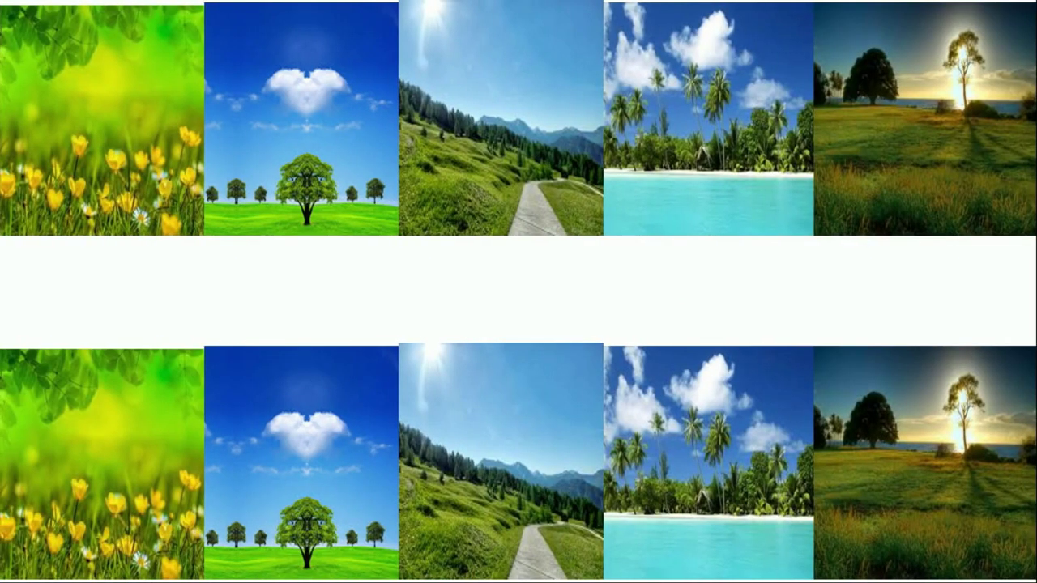
key(Right)
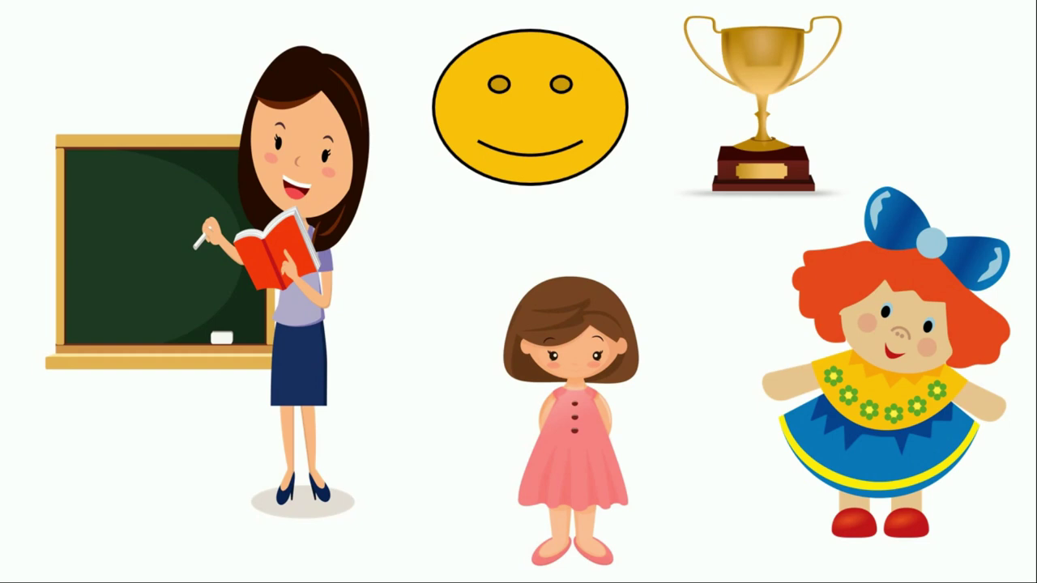
key(Escape)
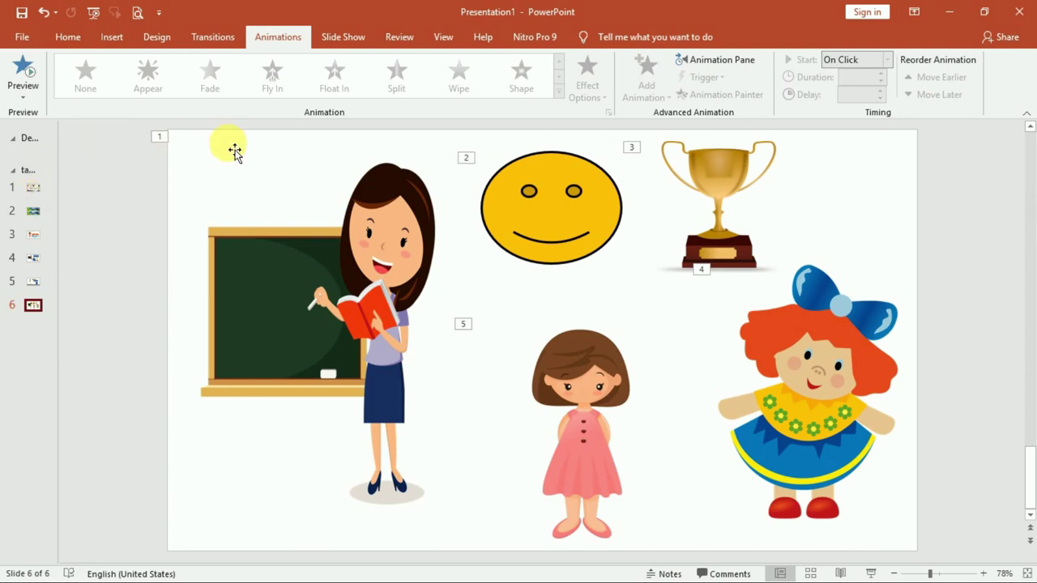
click(34, 188)
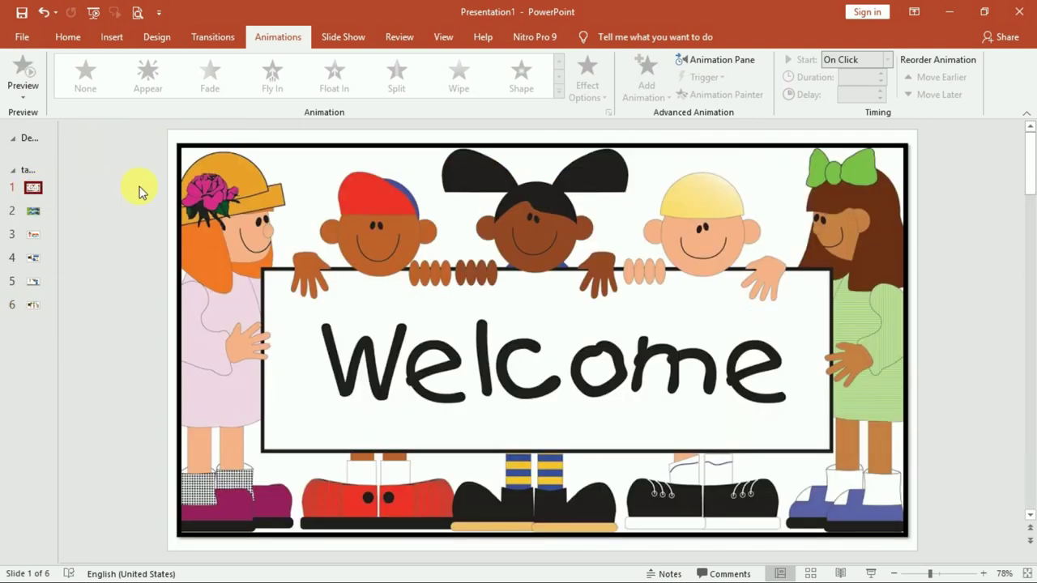
click(32, 210)
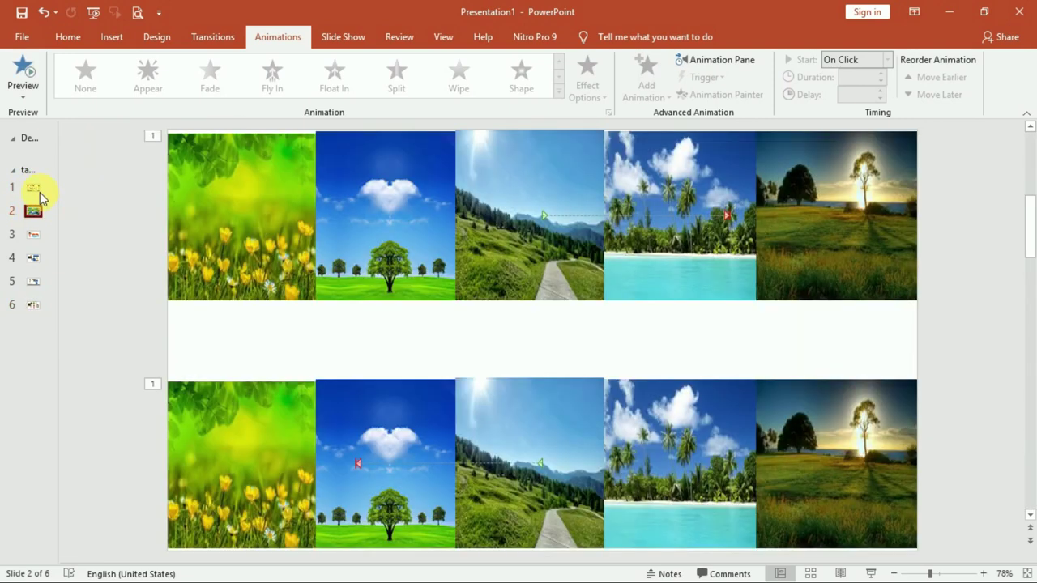
click(34, 187)
click(33, 211)
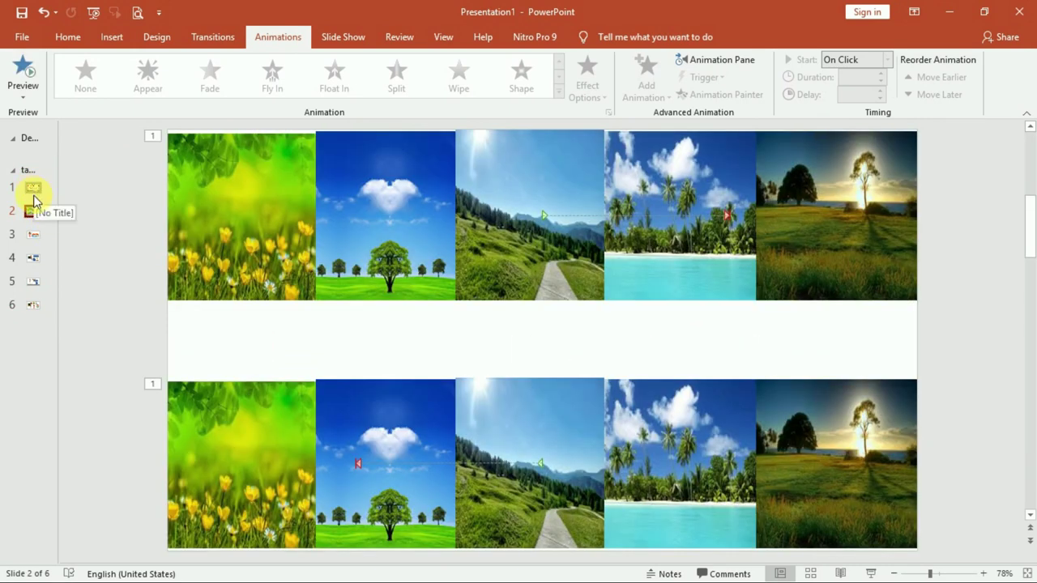
click(68, 38)
click(34, 305)
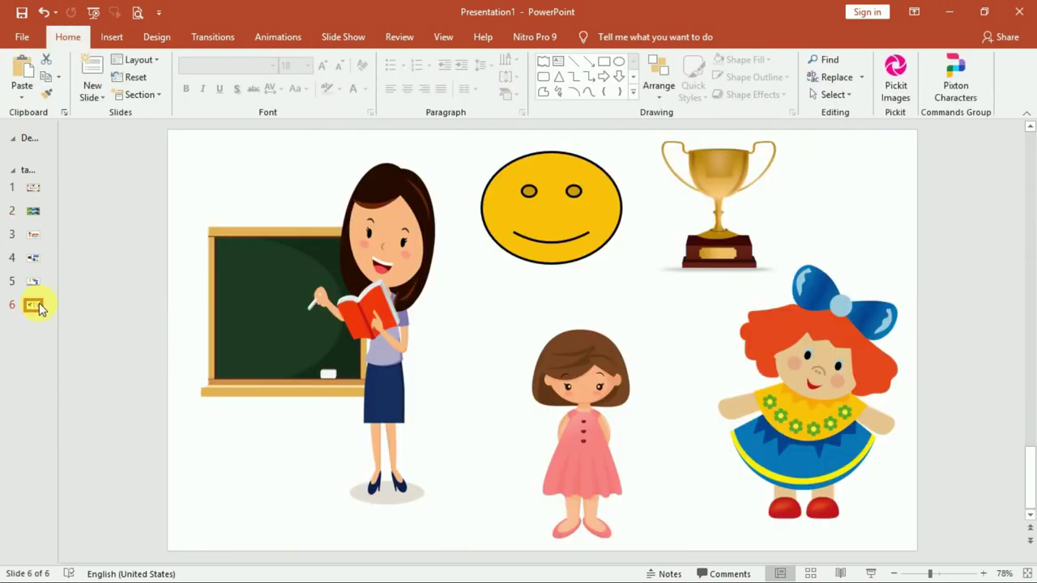
Add a new blank slide 7 and insert picture 12, the tree on green grass.
key(Return)
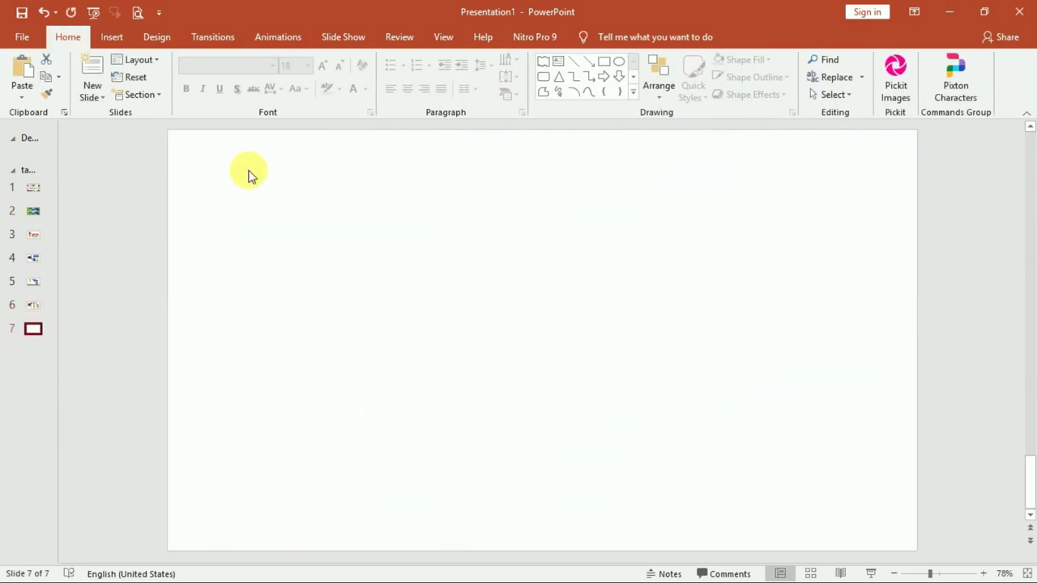
click(112, 37)
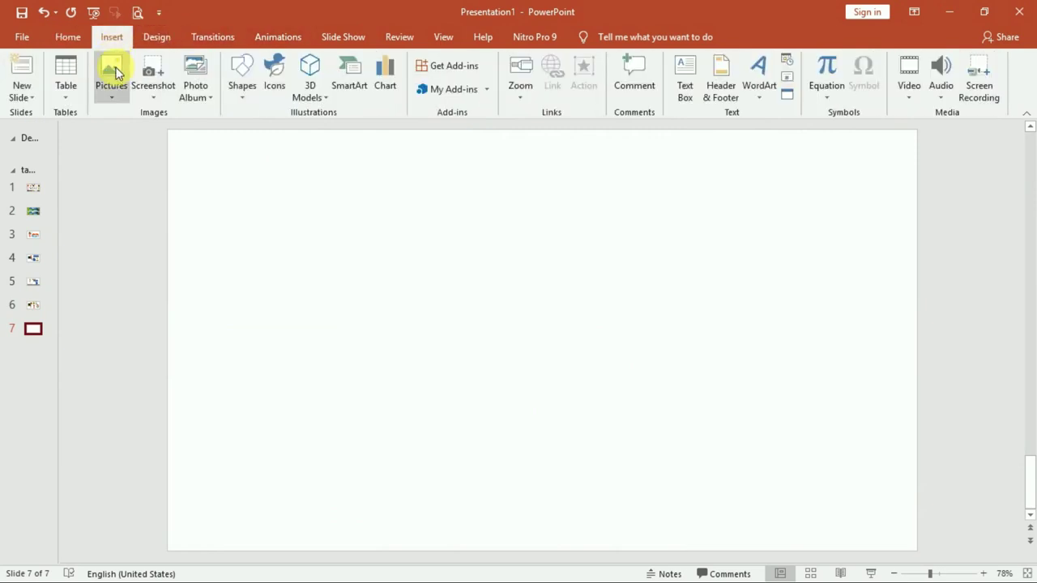
click(114, 102)
click(130, 137)
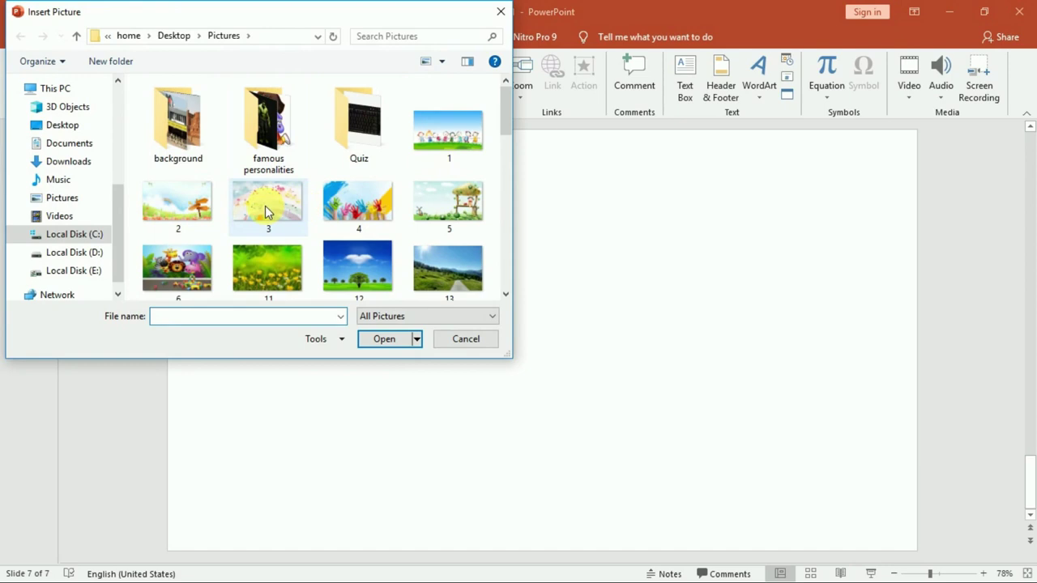
scroll(227, 231, down, 1)
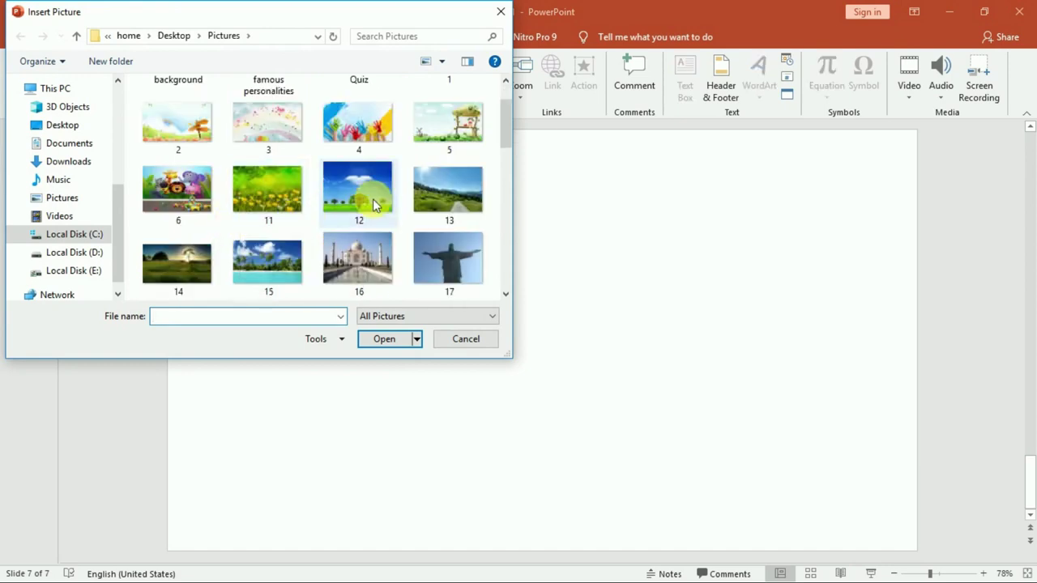
click(366, 201)
click(385, 339)
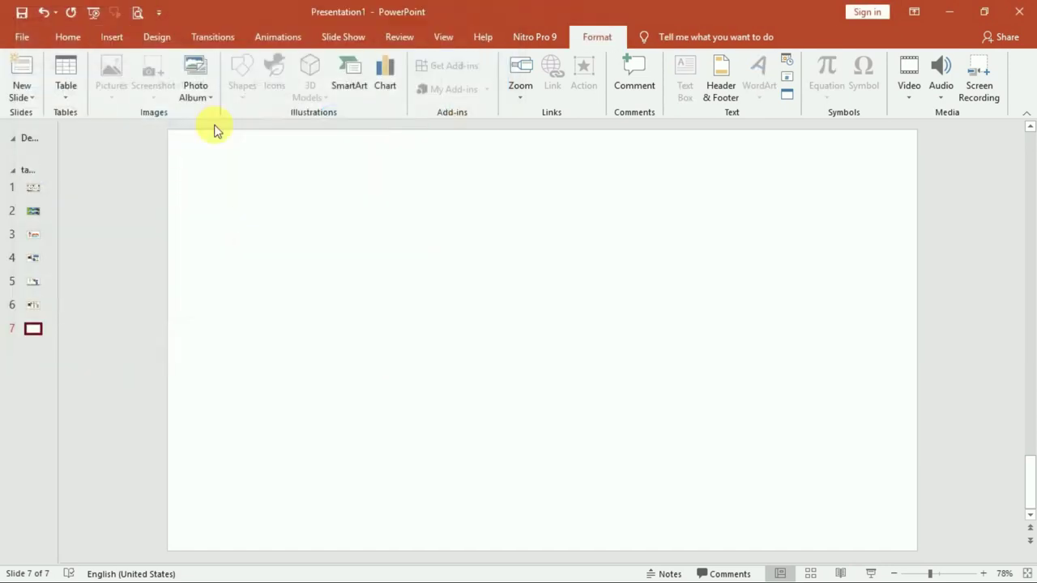
Insert picture 4, the painted hands, onto slide 7.
click(111, 38)
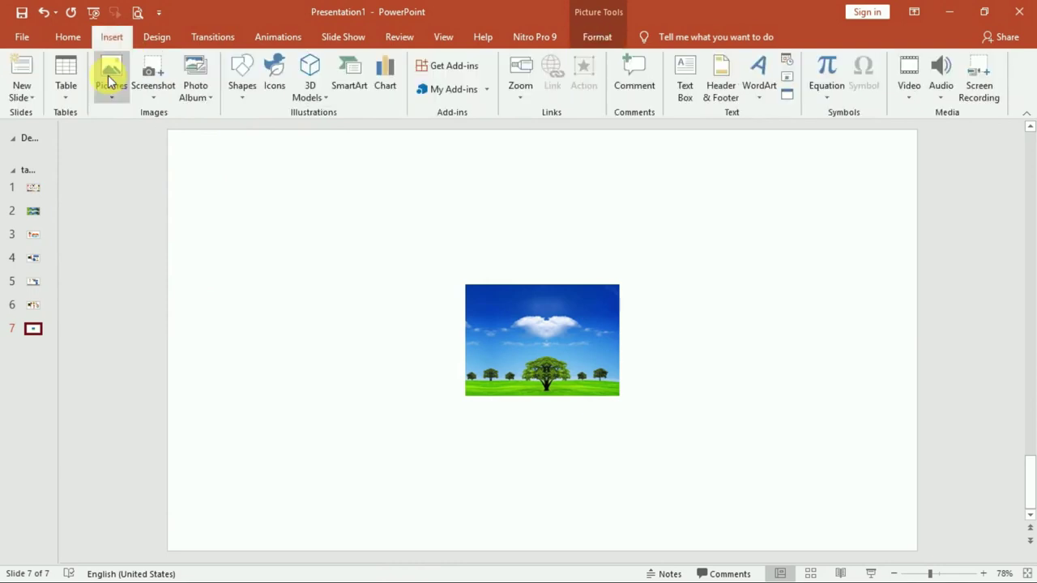
click(111, 94)
click(148, 133)
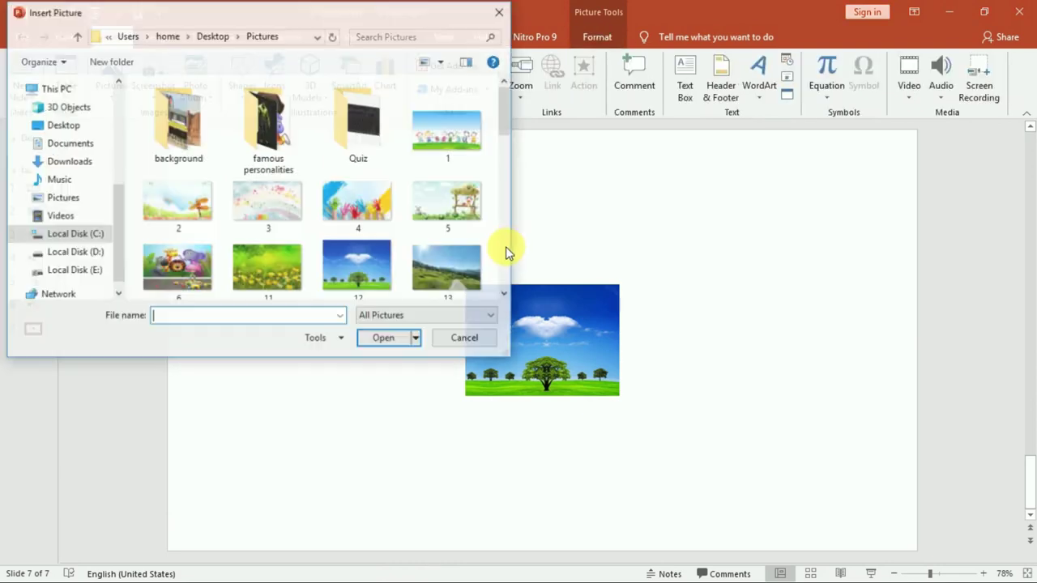
click(378, 232)
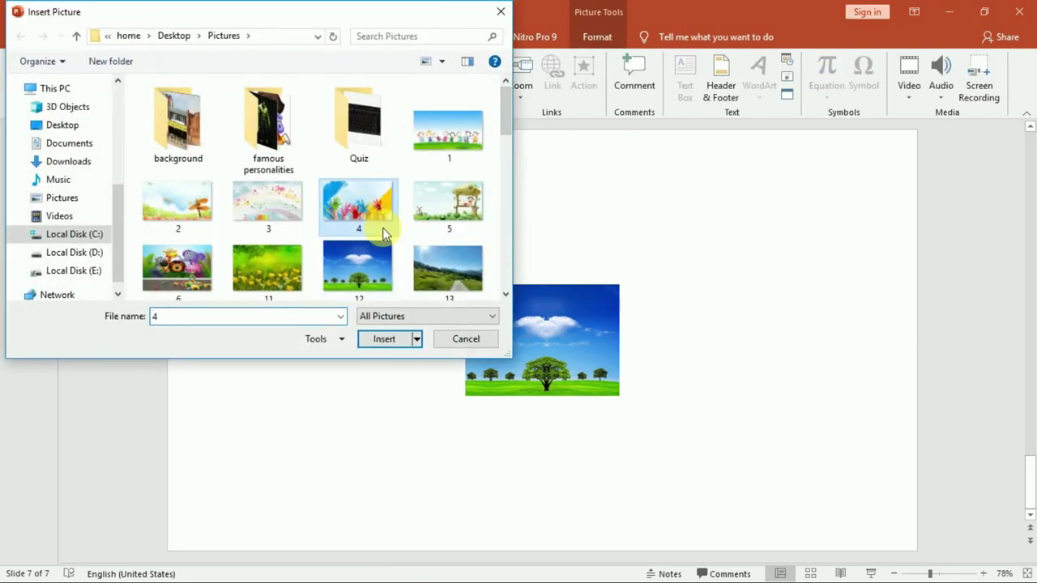
click(383, 339)
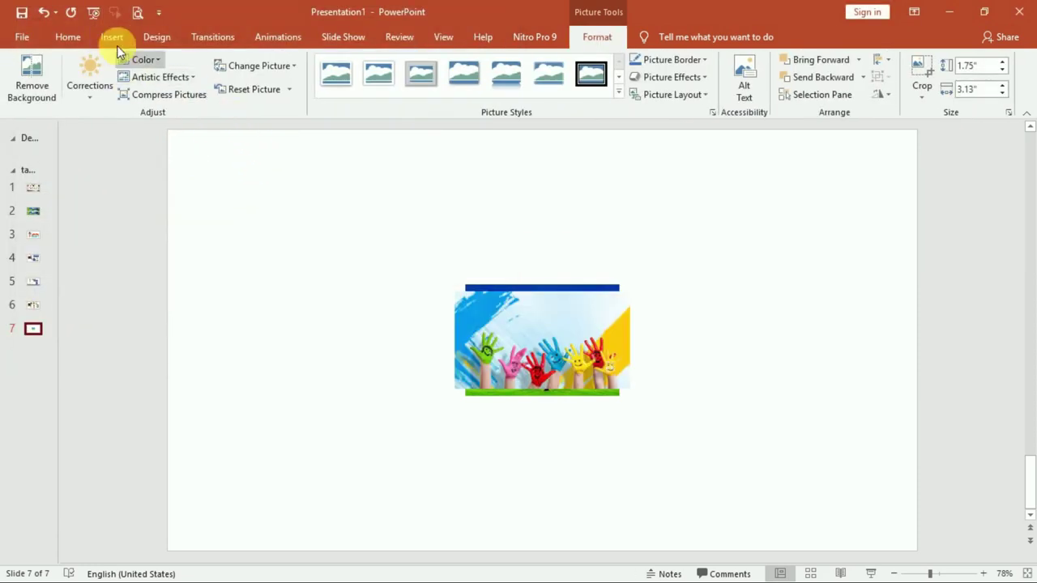
Insert picture 15, the palm-tree beach photo, onto slide 7.
click(112, 38)
click(110, 94)
click(135, 134)
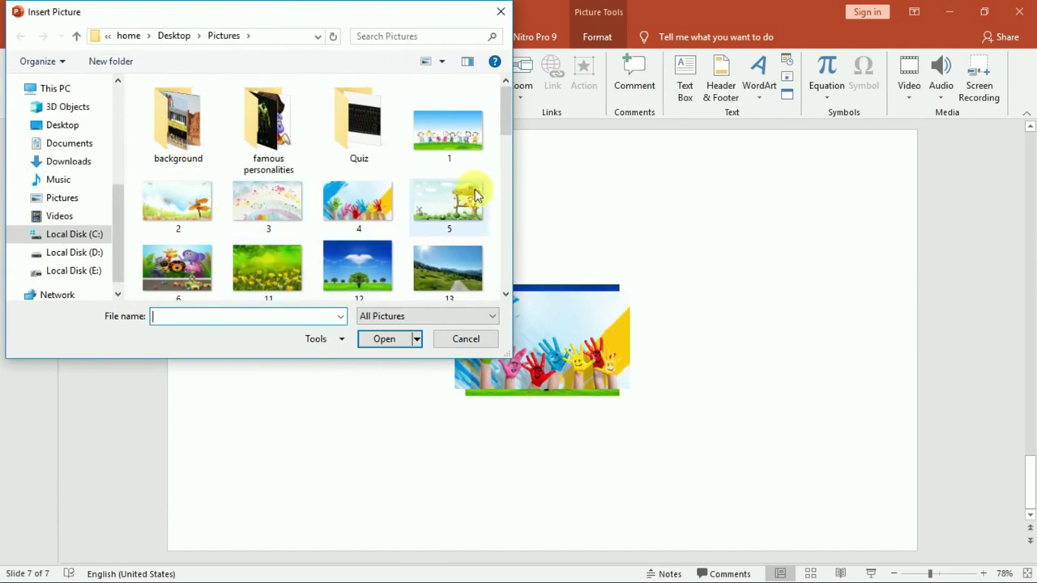
click(443, 212)
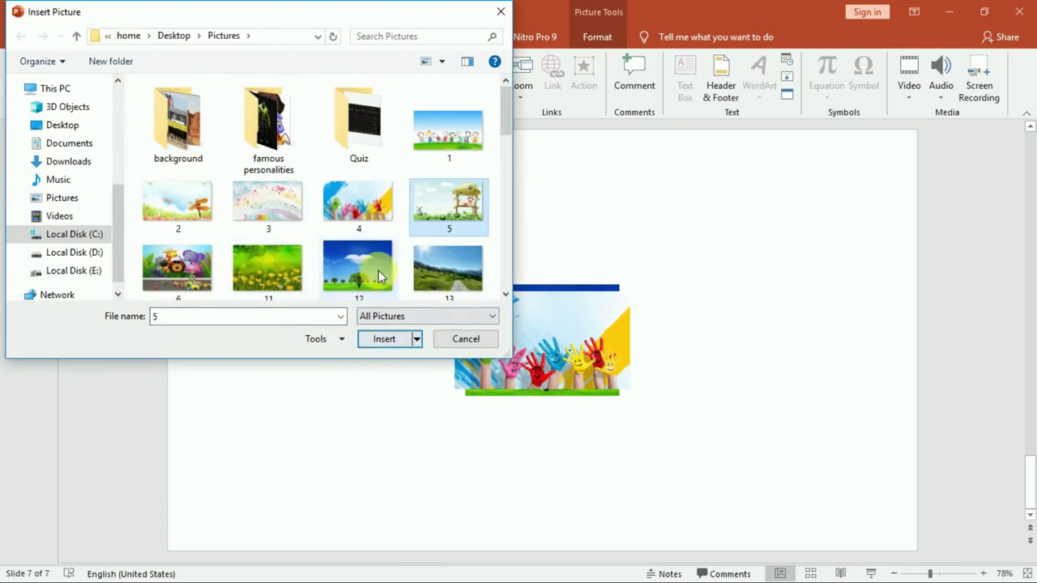
scroll(418, 269, down, 3)
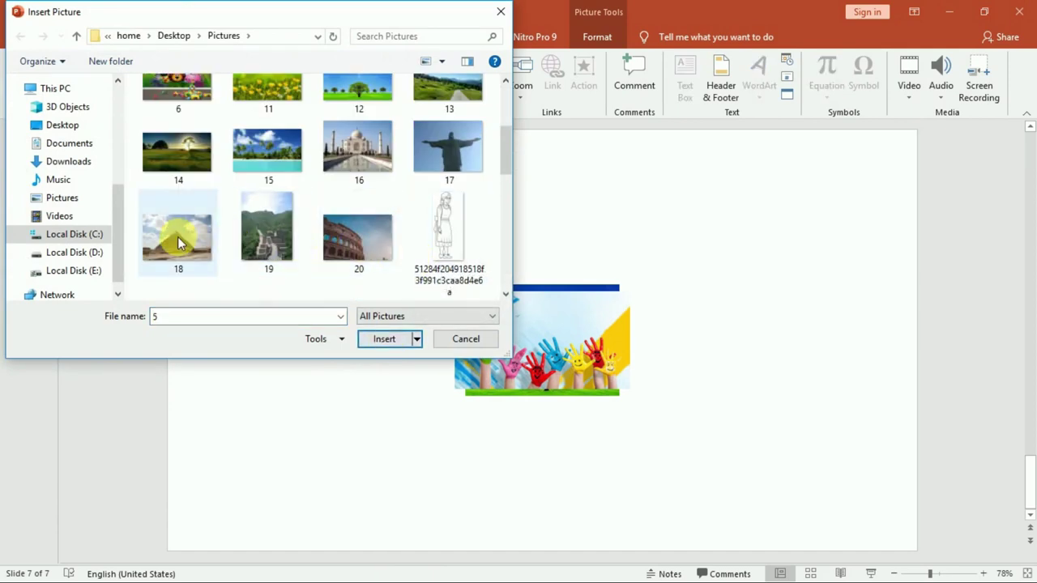
scroll(349, 234, down, 3)
scroll(292, 205, up, 2)
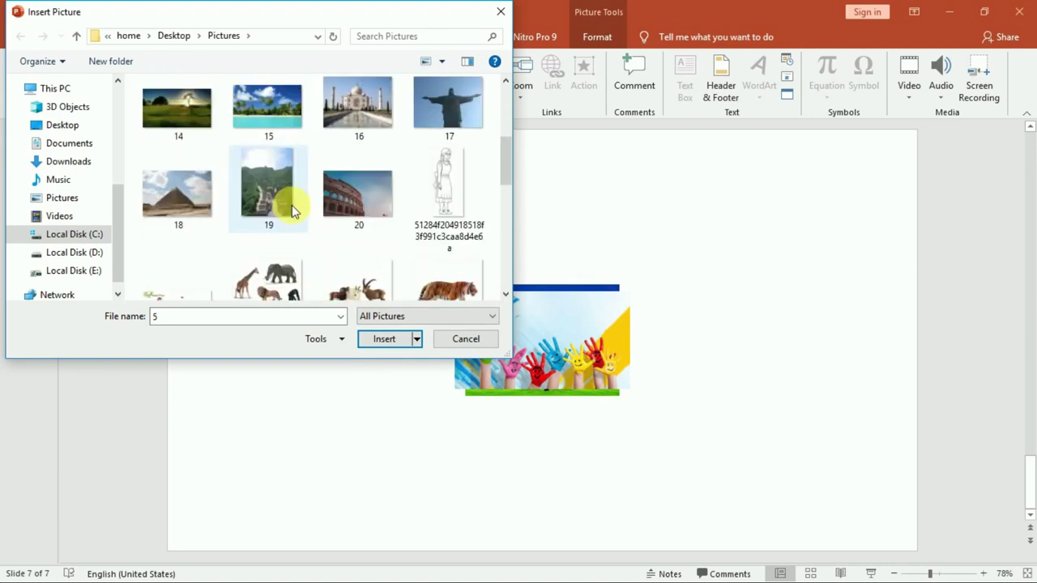
click(205, 190)
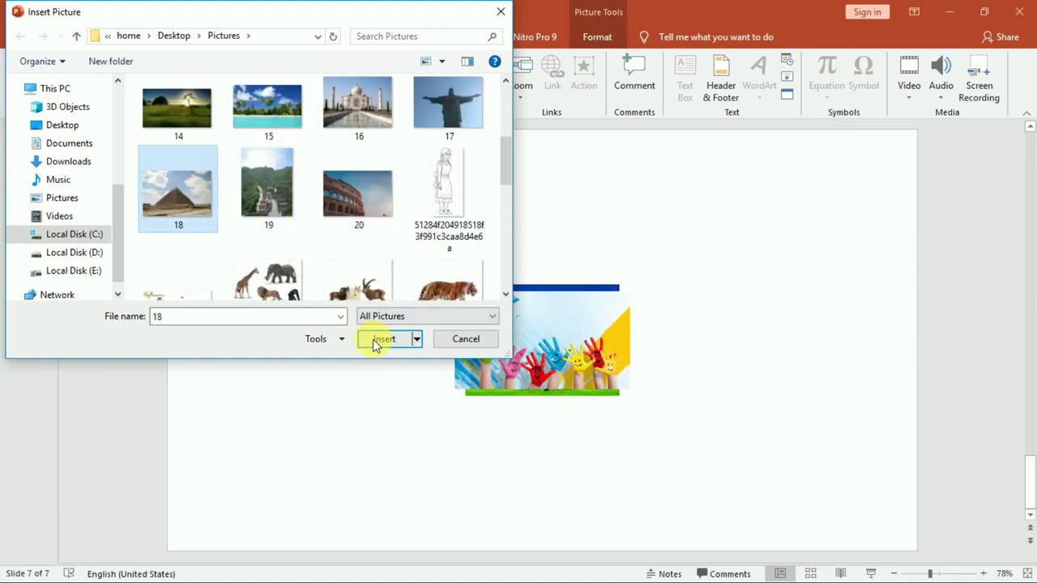
click(370, 99)
click(245, 96)
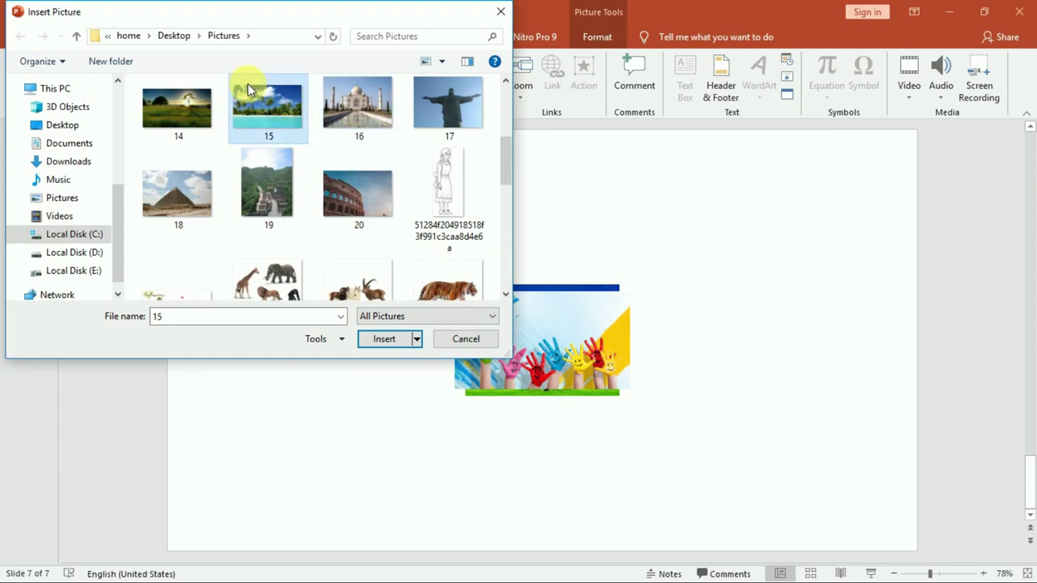
click(384, 339)
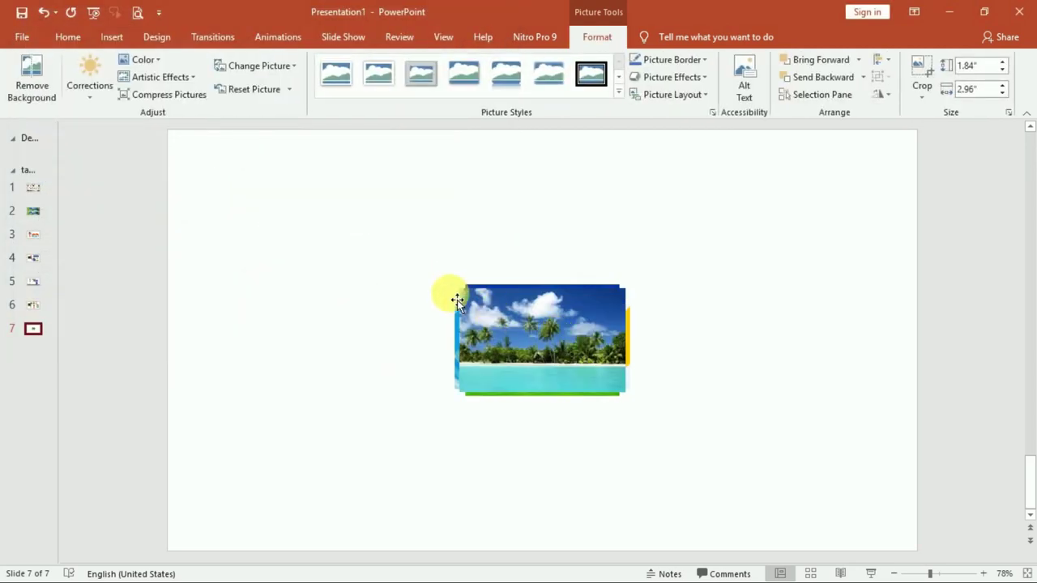
Insert picture 14, the sunset over a field, onto slide 7.
click(111, 36)
click(111, 94)
click(132, 136)
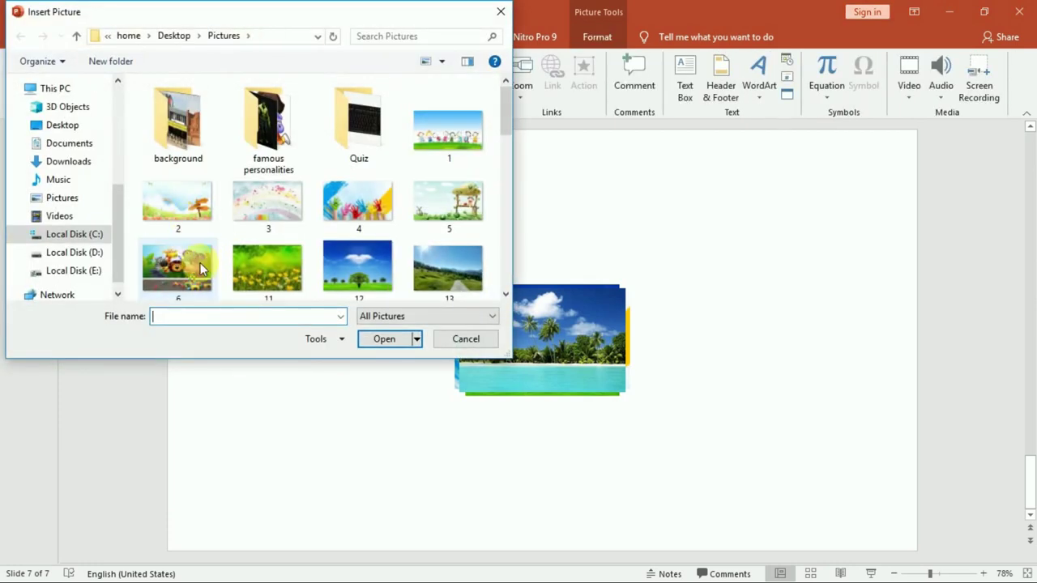
scroll(202, 267, down, 1)
click(362, 191)
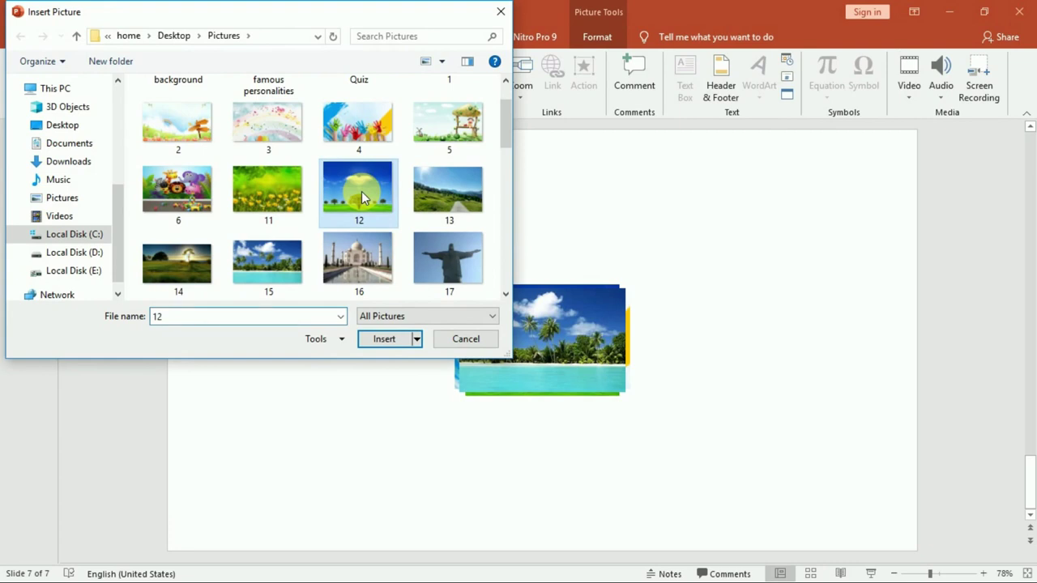
click(176, 264)
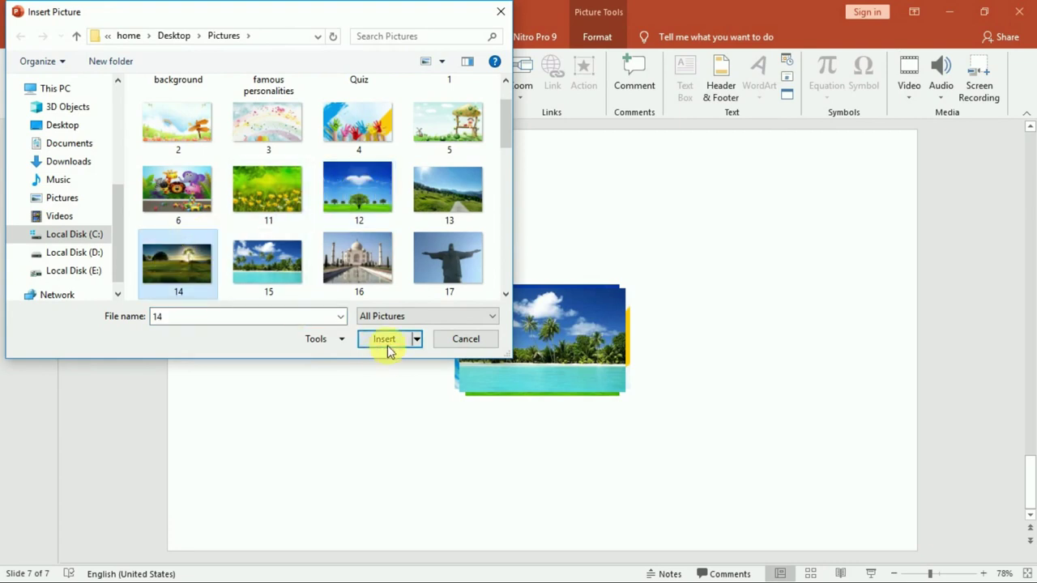
click(385, 341)
Move the sunset, beach, hands and tree pictures into one row across the slide top.
mouse_move(529, 339)
mouse_down()
mouse_move(254, 215)
mouse_move(244, 164)
mouse_up()
mouse_move(499, 319)
mouse_down()
mouse_move(416, 169)
mouse_move(402, 168)
mouse_up()
mouse_move(294, 167)
mouse_down()
mouse_move(304, 180)
mouse_move(298, 174)
mouse_up()
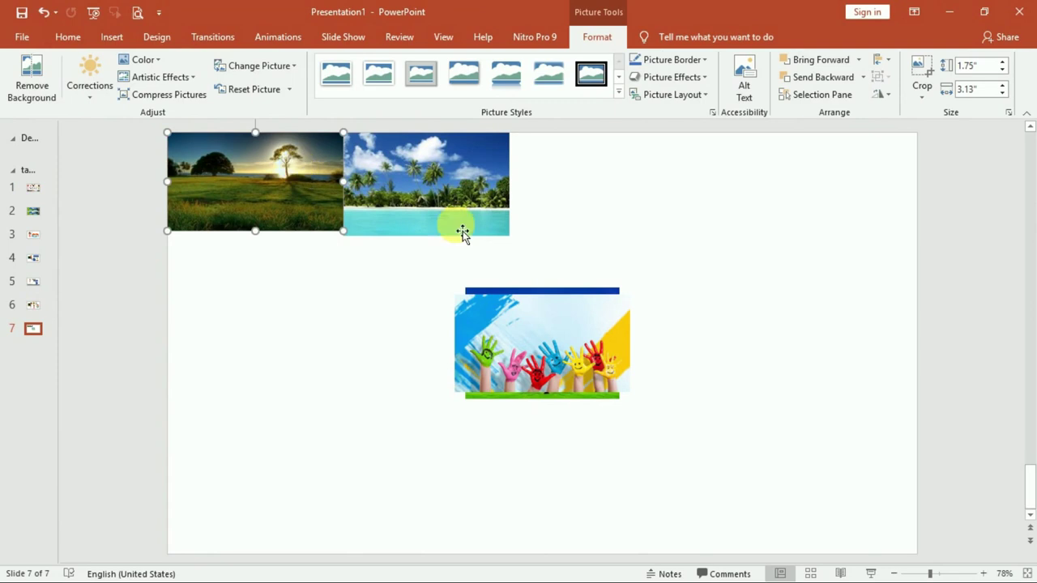
drag(540, 316, 595, 158)
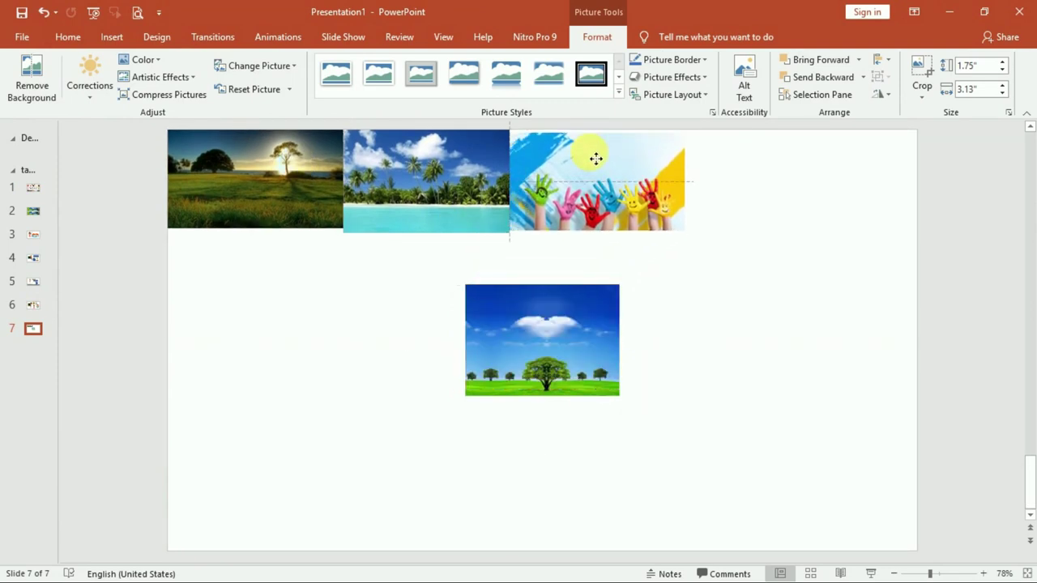
mouse_move(583, 335)
mouse_down()
mouse_move(804, 186)
mouse_move(912, 189)
mouse_up()
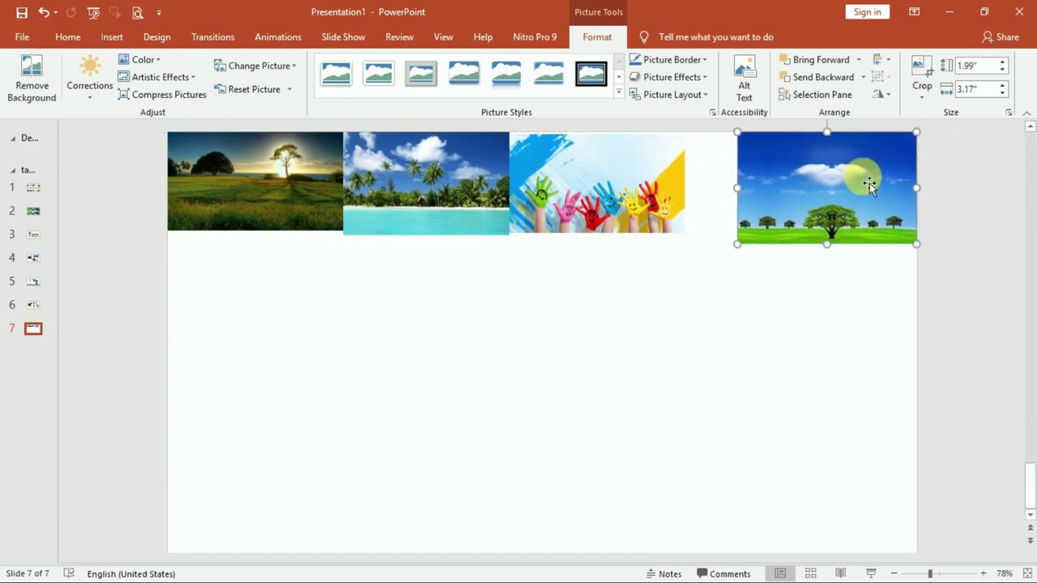
drag(678, 176, 730, 176)
drag(650, 231, 649, 241)
Resize the beach and sunset pictures taller and close the gaps between sunset, beach and hands.
click(474, 178)
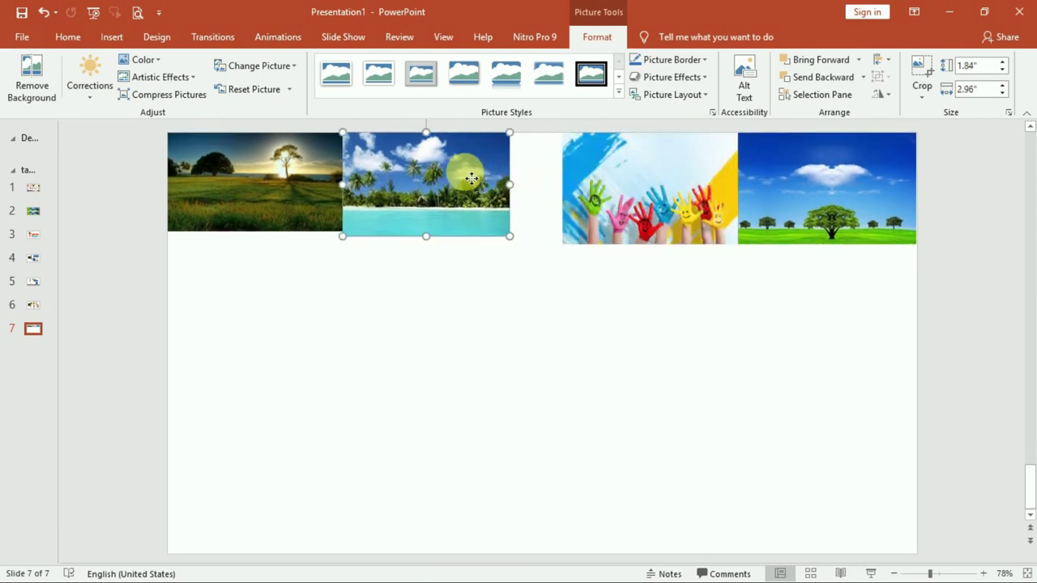
drag(463, 174, 520, 173)
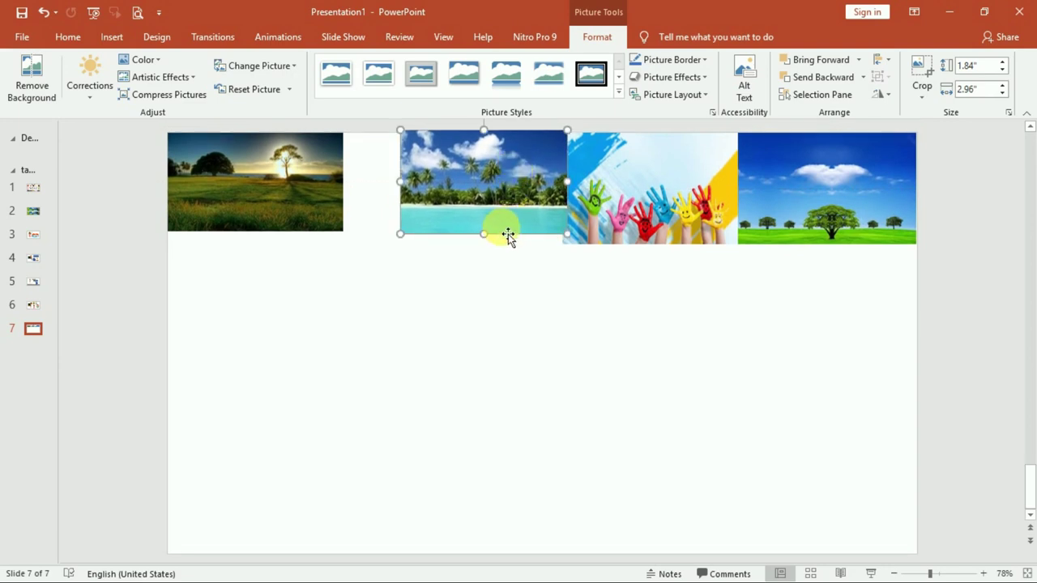
drag(483, 235, 483, 240)
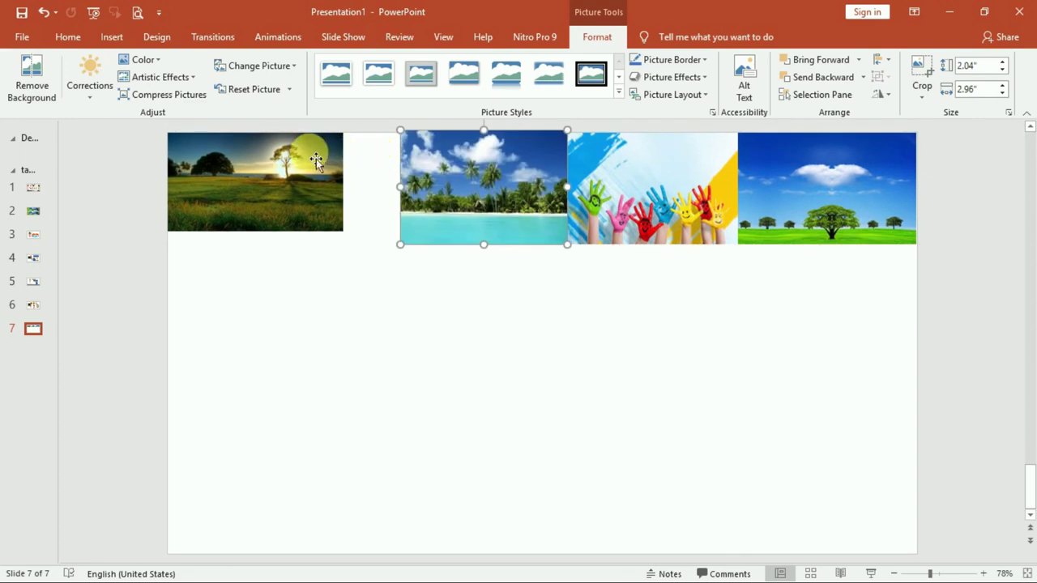
click(320, 161)
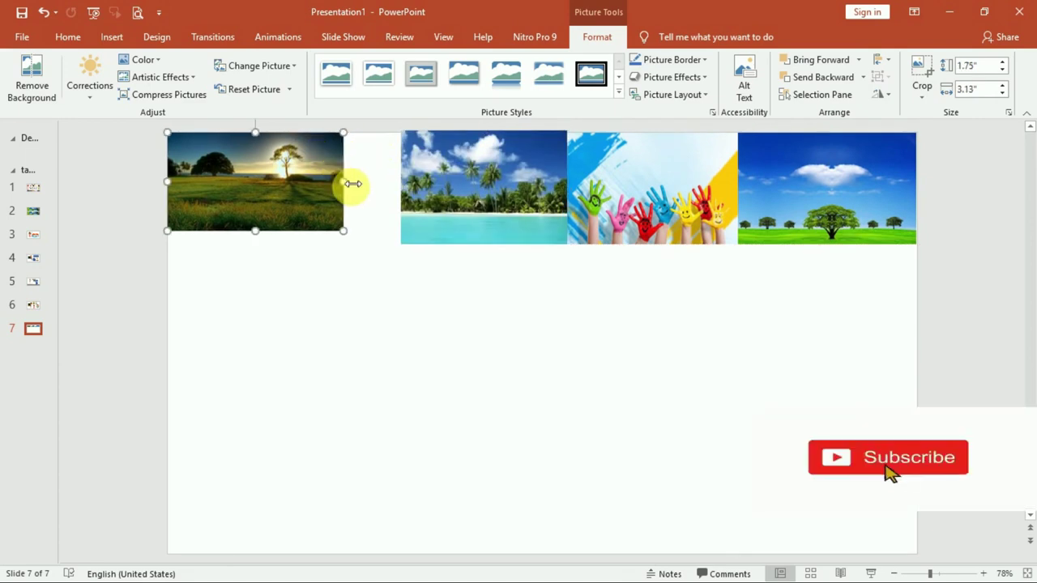
drag(353, 184, 403, 185)
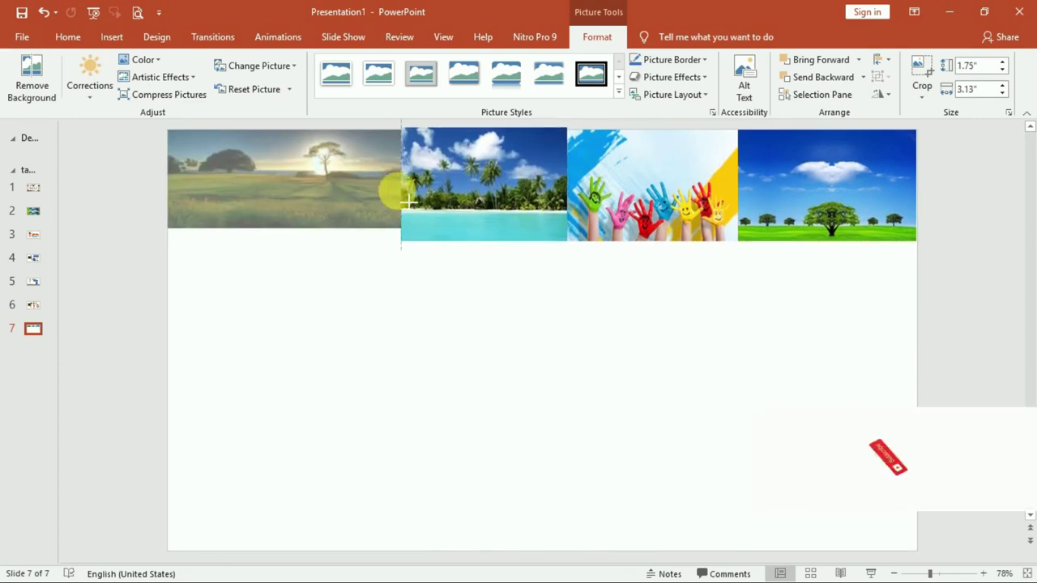
drag(289, 241, 285, 248)
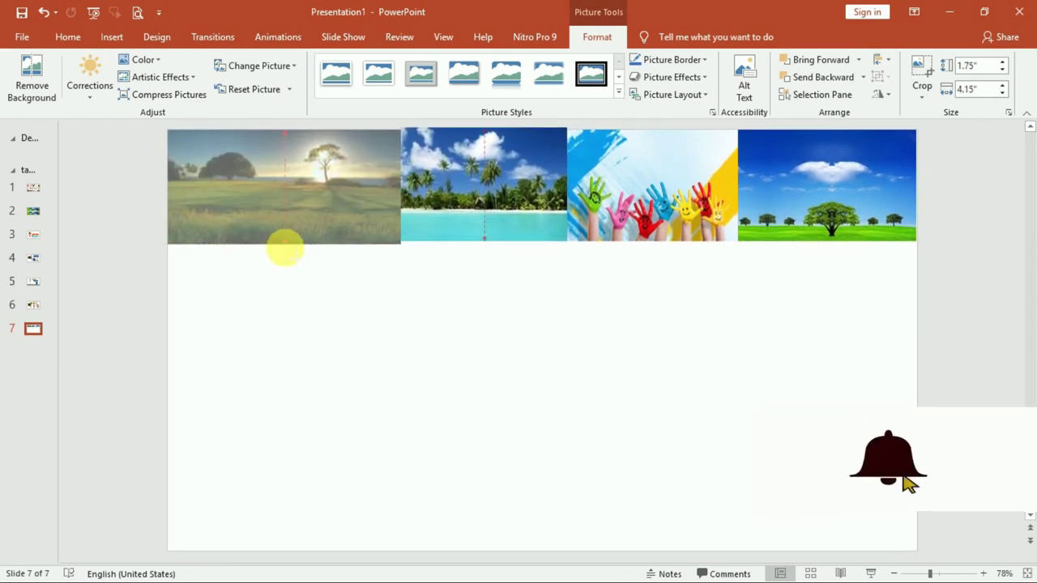
drag(402, 203, 357, 188)
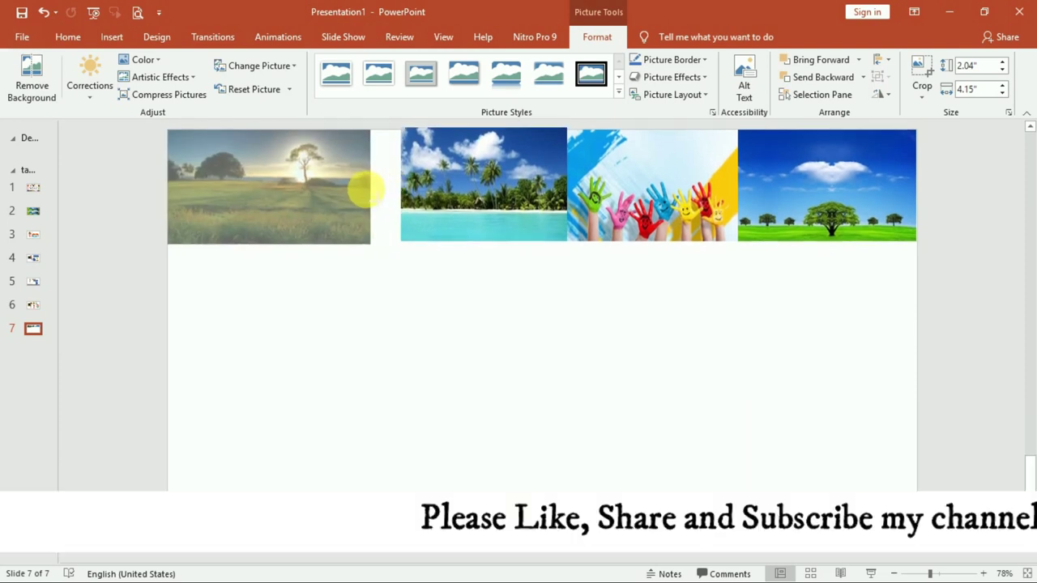
click(435, 198)
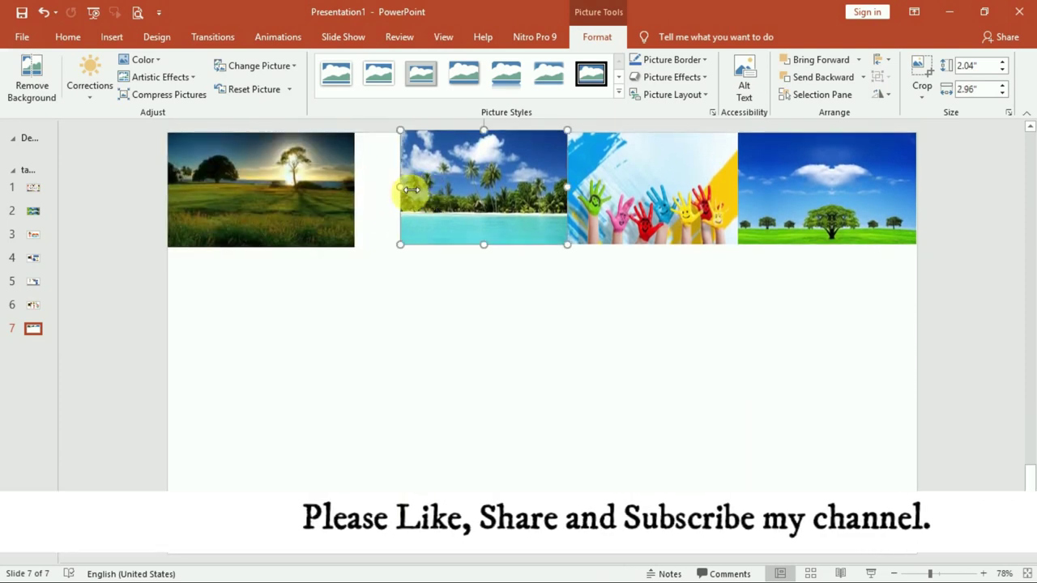
mouse_move(434, 198)
mouse_down()
mouse_move(426, 179)
mouse_move(411, 181)
mouse_up()
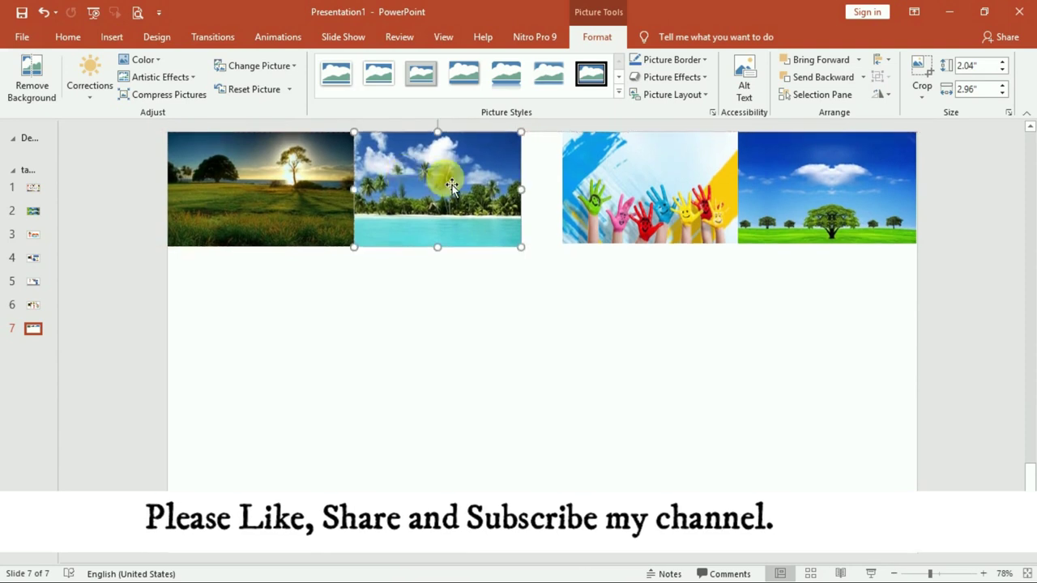
mouse_move(521, 189)
mouse_down()
mouse_move(570, 189)
mouse_move(552, 189)
mouse_up()
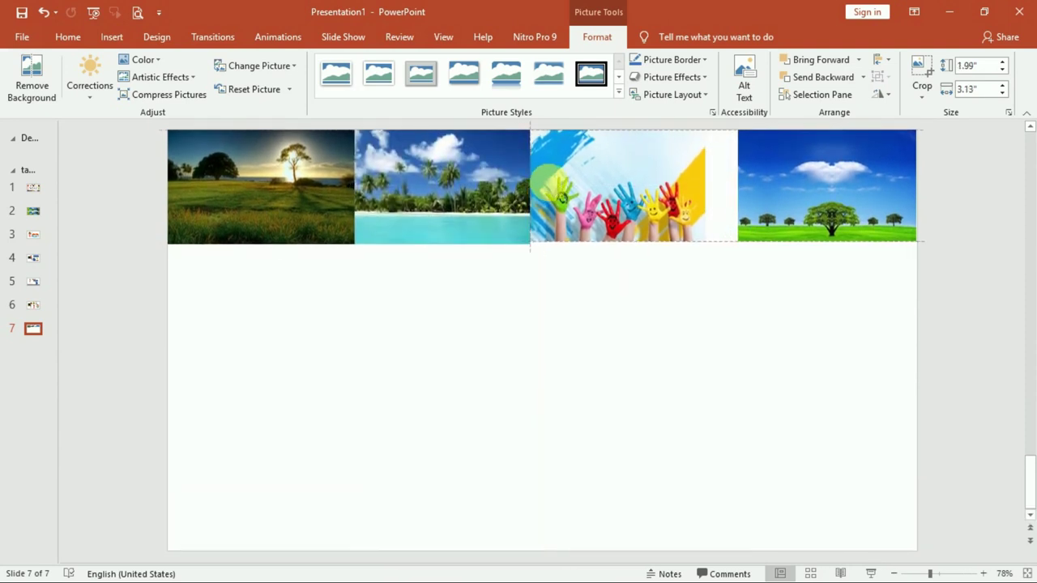
Move the tree picture against the hands and stretch it to the slide's right edge.
click(773, 203)
drag(772, 203, 718, 188)
click(695, 182)
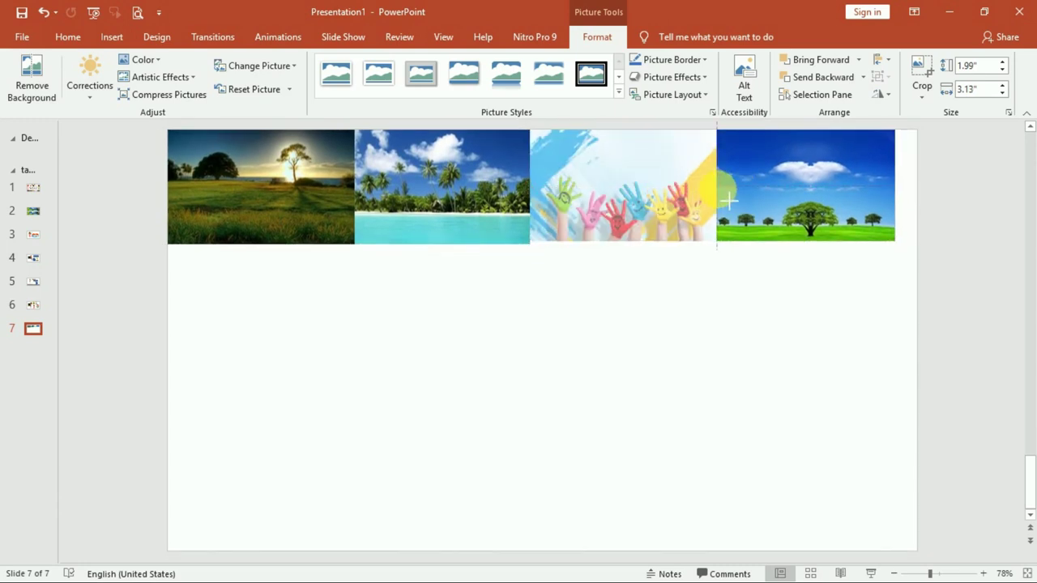
click(757, 202)
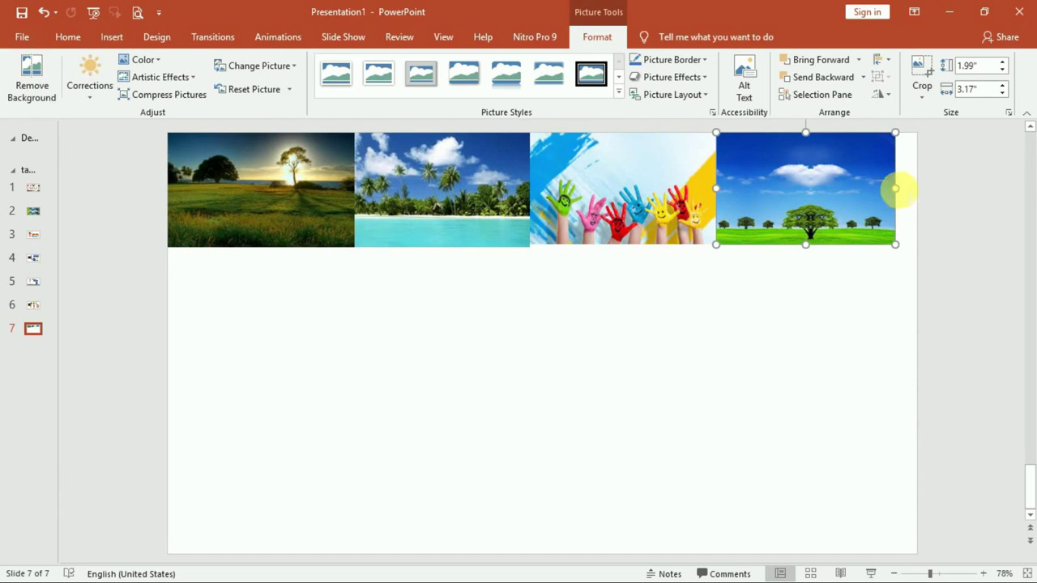
drag(896, 188, 917, 188)
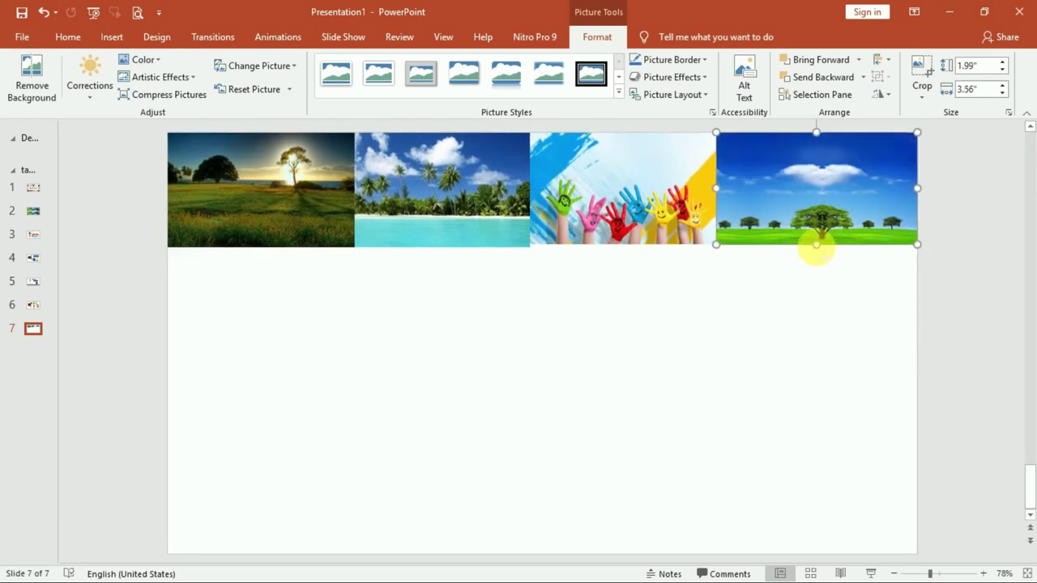
drag(816, 245, 816, 247)
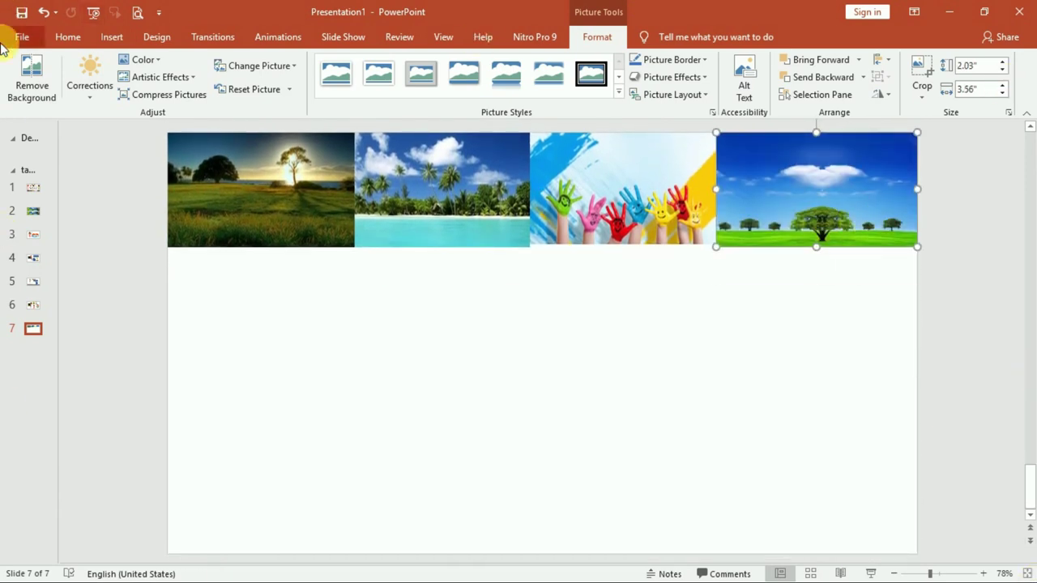
Select the sunset, beach, hands and tree pictures, group them, and test-move the strip.
shift+click(243, 189)
shift+click(448, 179)
shift+click(603, 186)
shift+click(782, 191)
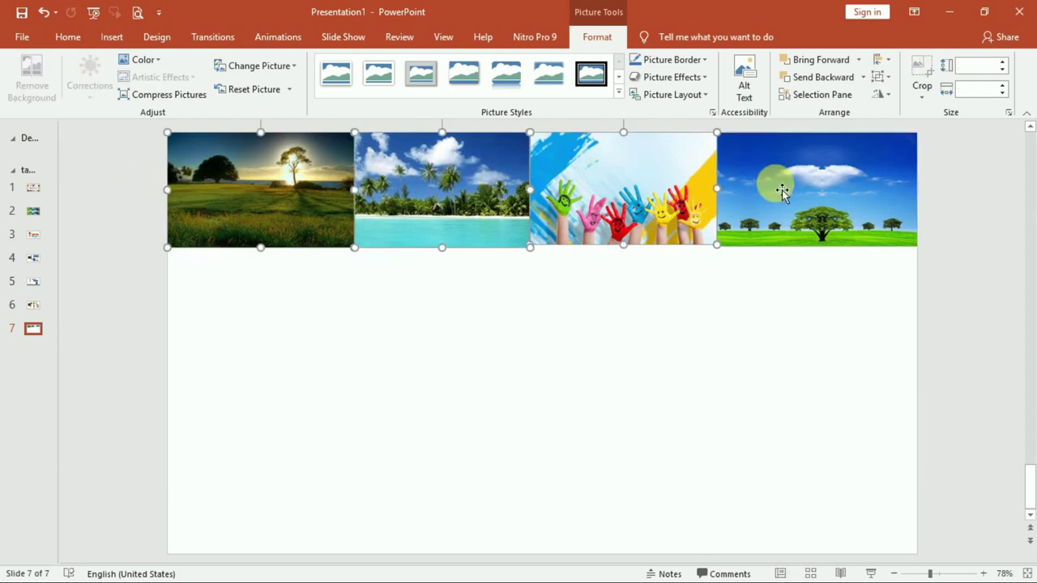
shift+click(808, 160)
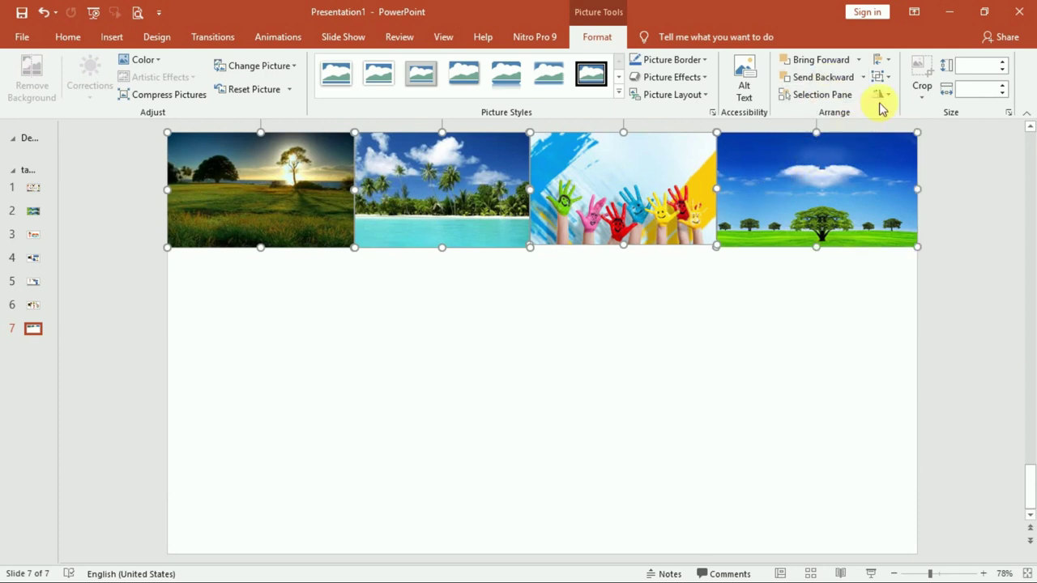
click(889, 78)
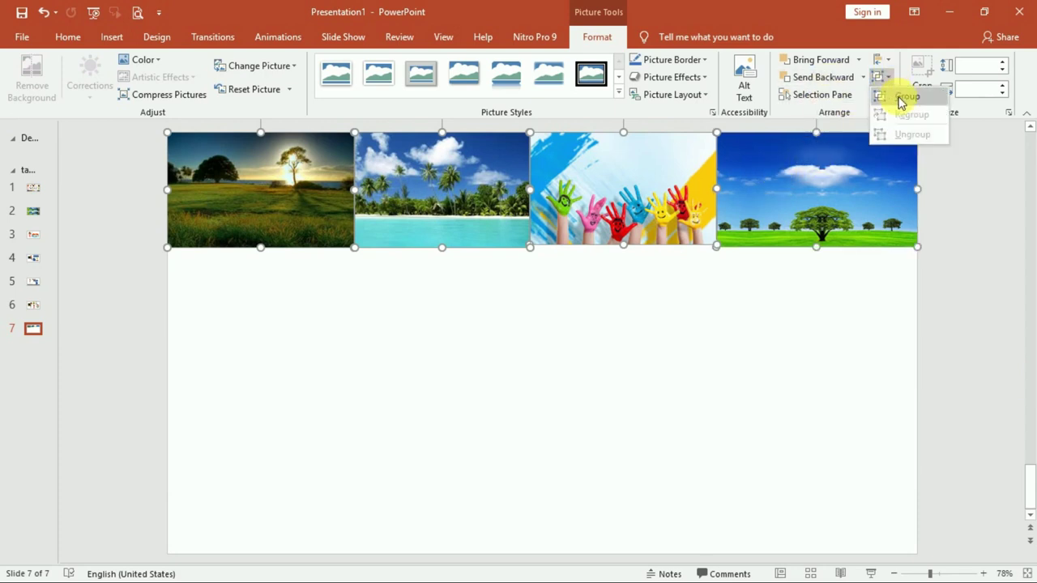
click(901, 99)
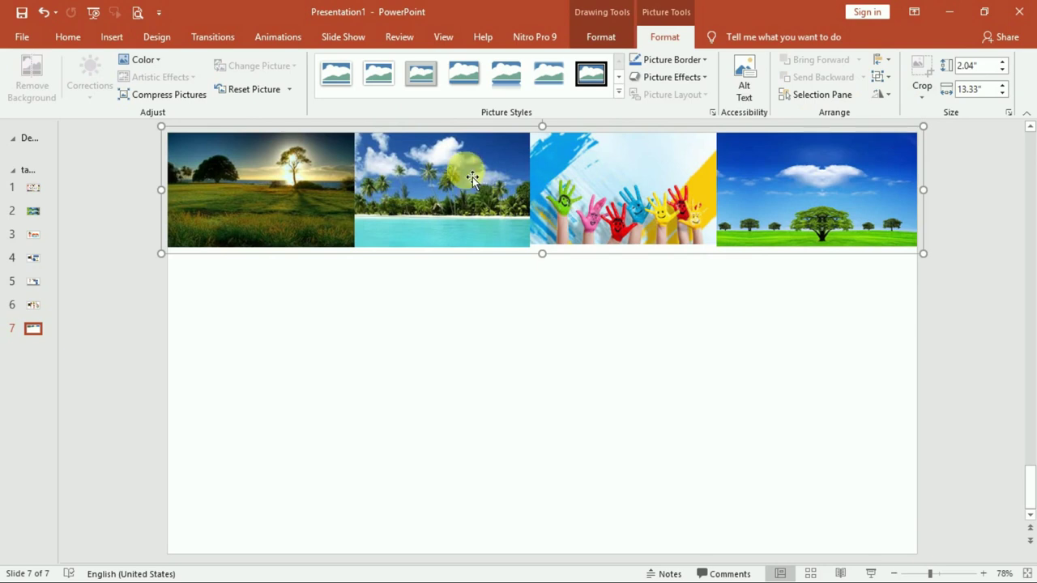
drag(472, 177, 475, 368)
mouse_move(471, 324)
mouse_down()
mouse_move(449, 175)
mouse_move(473, 172)
mouse_move(486, 471)
mouse_move(471, 485)
mouse_up()
Choose the Left path for the top strip from the More Motion Paths list.
click(505, 161)
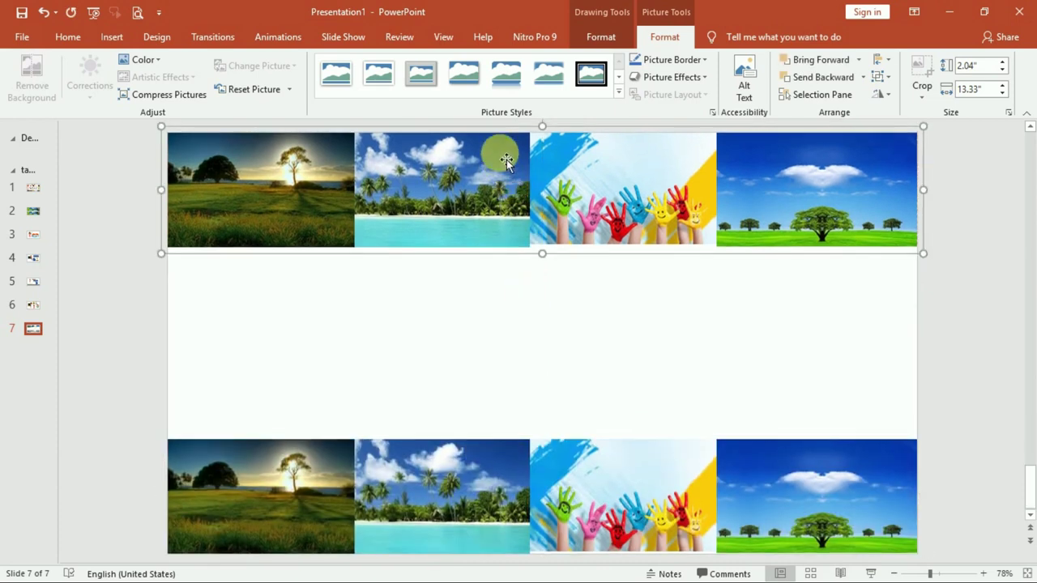
click(268, 38)
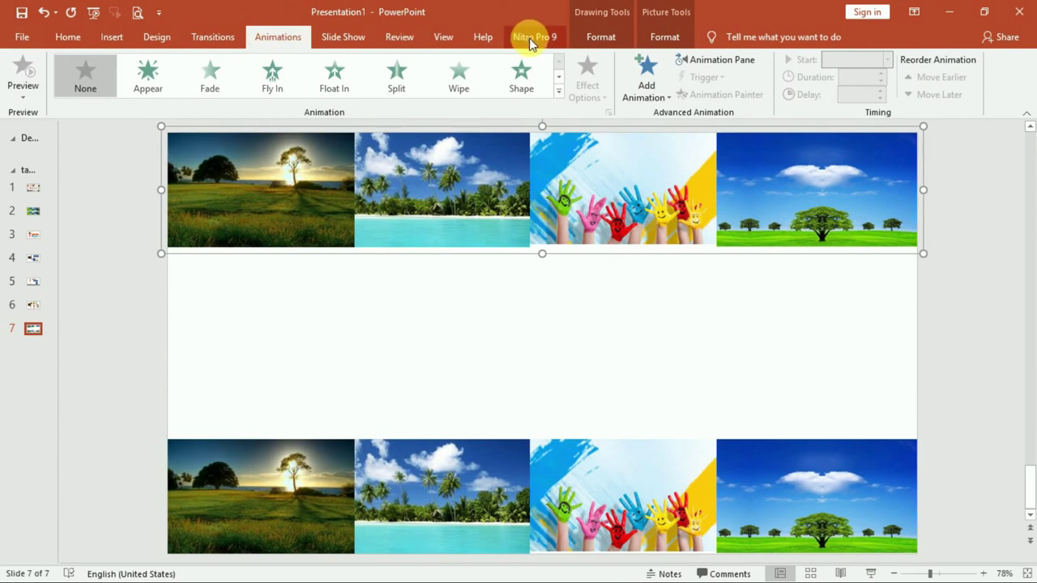
click(642, 79)
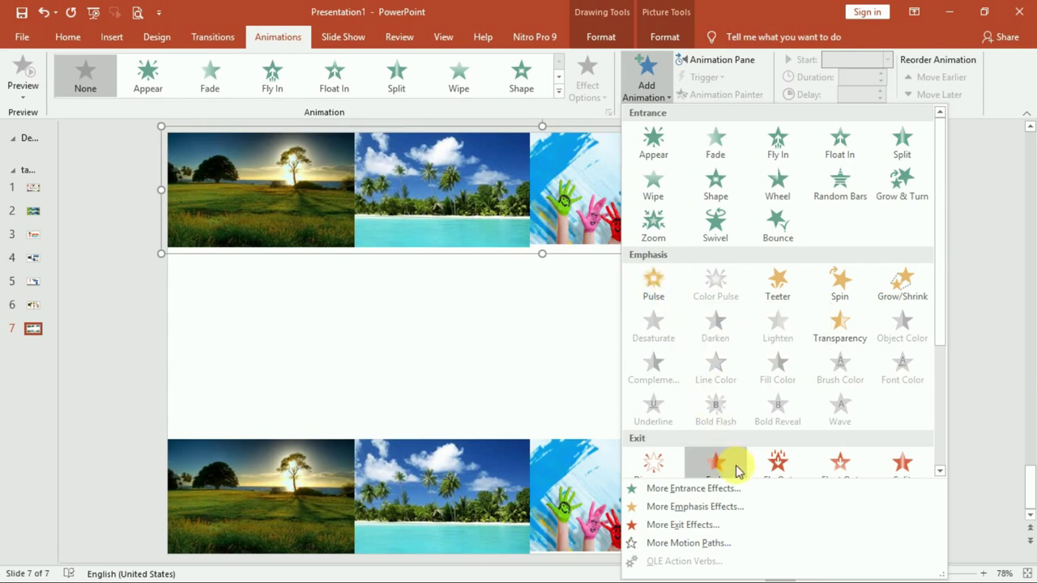
scroll(752, 433, down, 3)
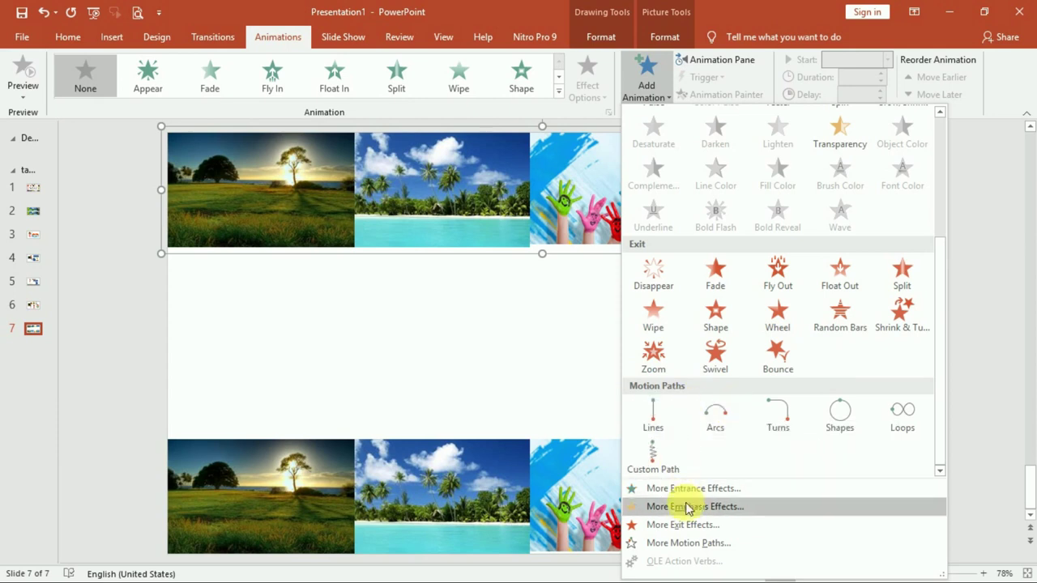
click(693, 543)
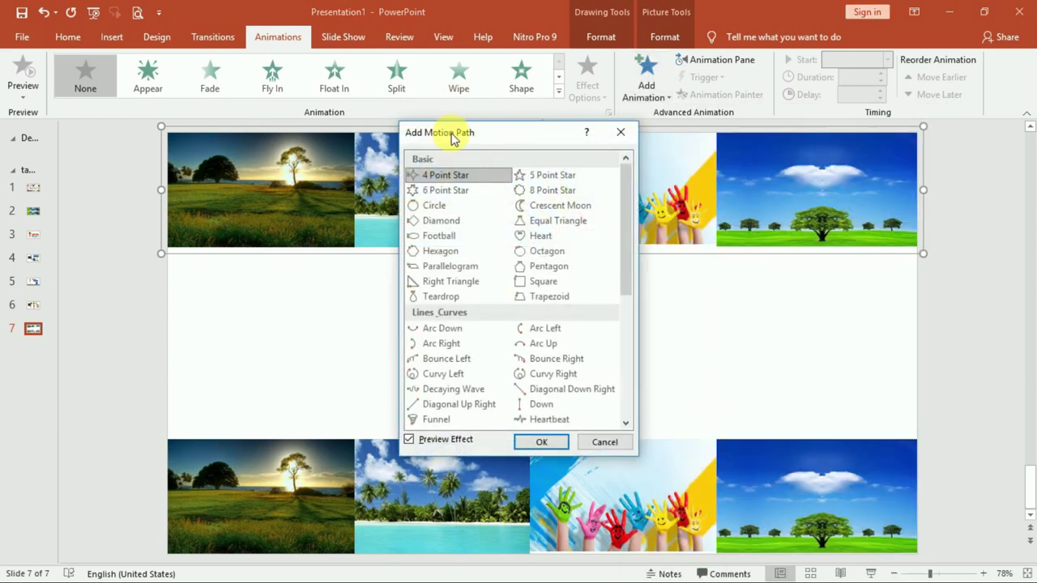
drag(451, 138, 665, 110)
scroll(692, 324, down, 2)
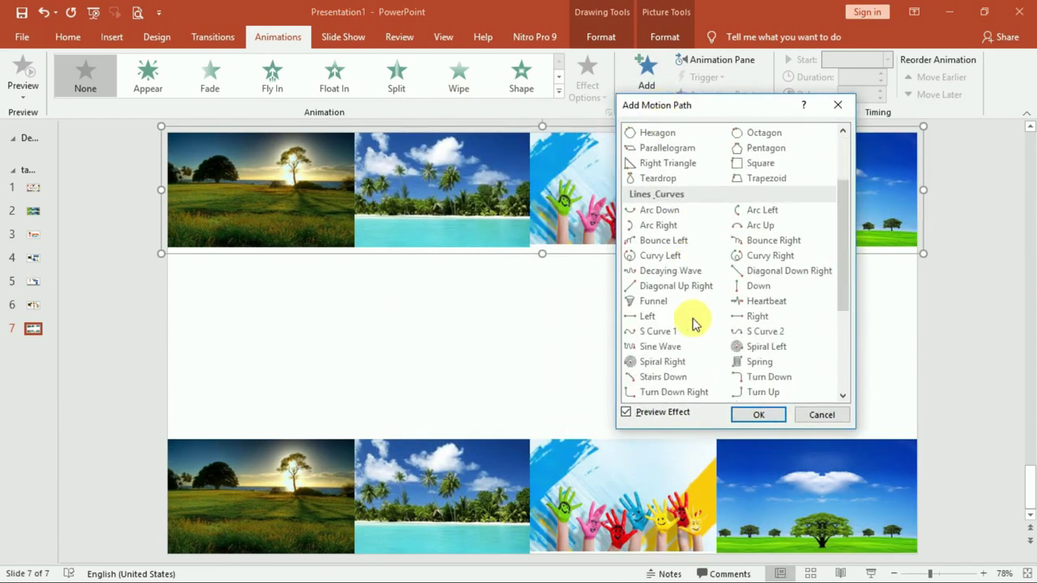
click(642, 318)
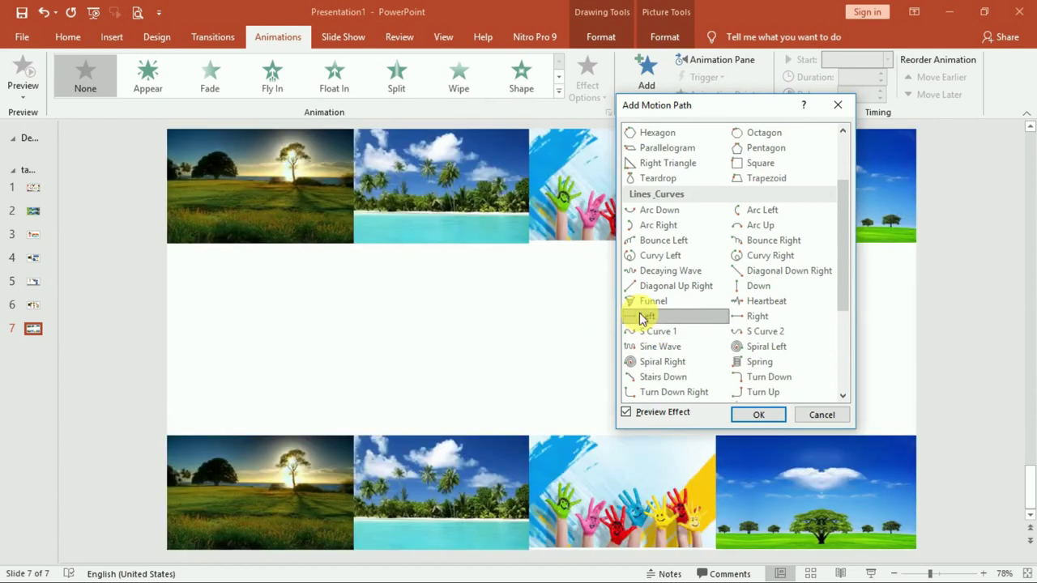
Apply the Left motion path to the top strip (Group 9) and turn on Auto-reverse.
click(760, 415)
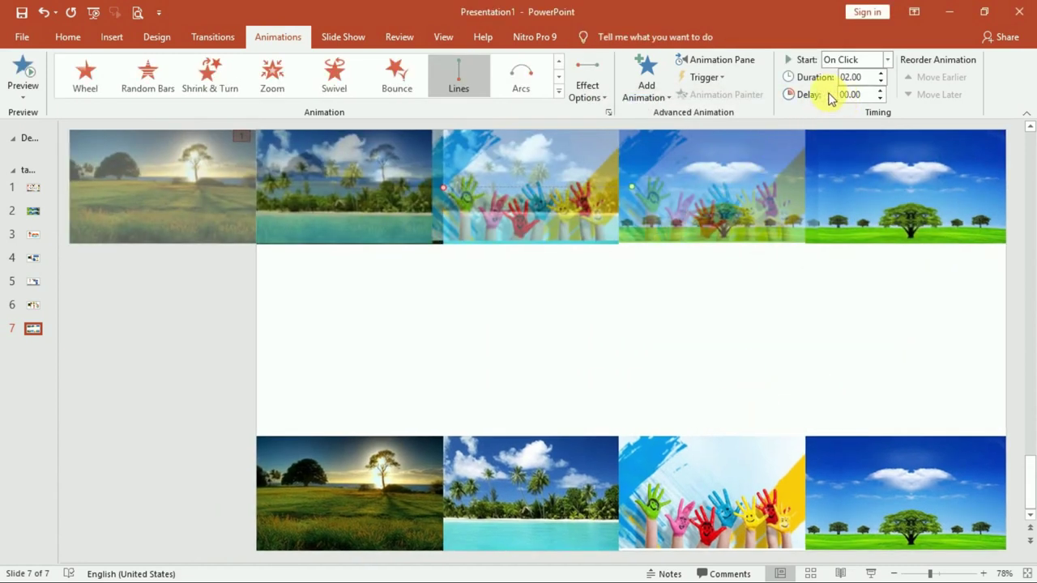
click(713, 60)
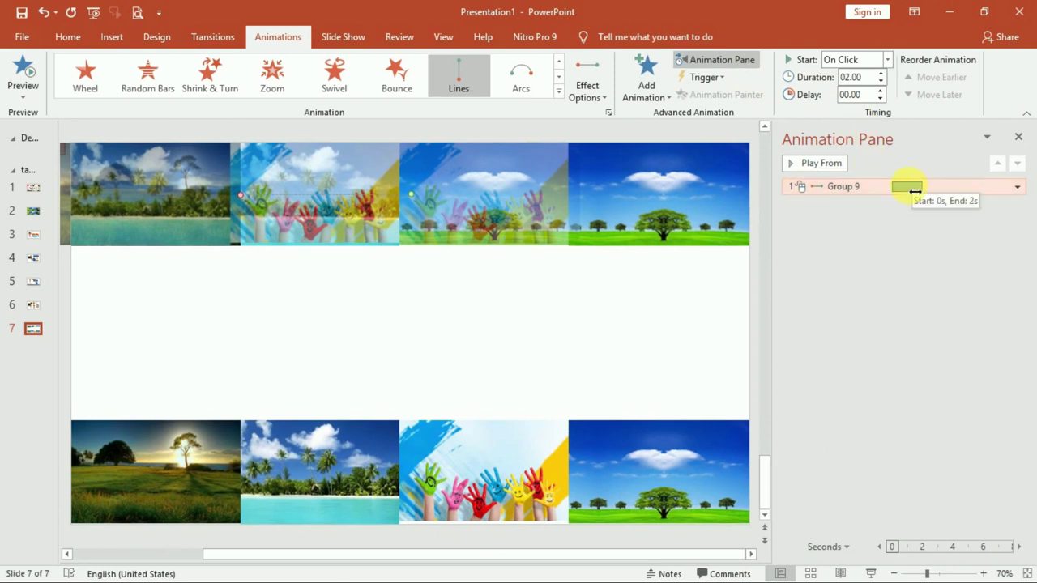
right_click(915, 191)
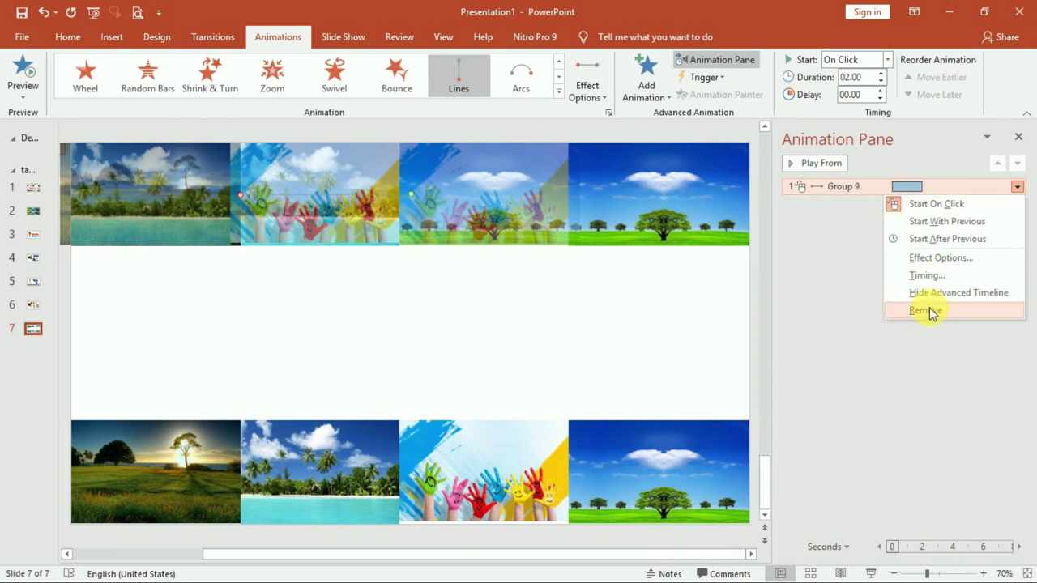
click(938, 257)
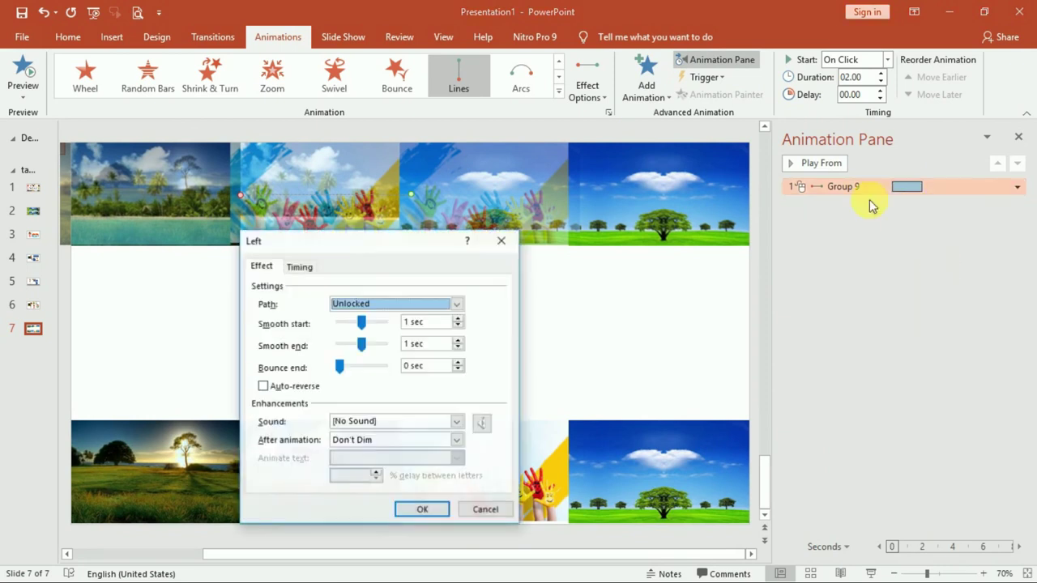
click(262, 387)
click(422, 510)
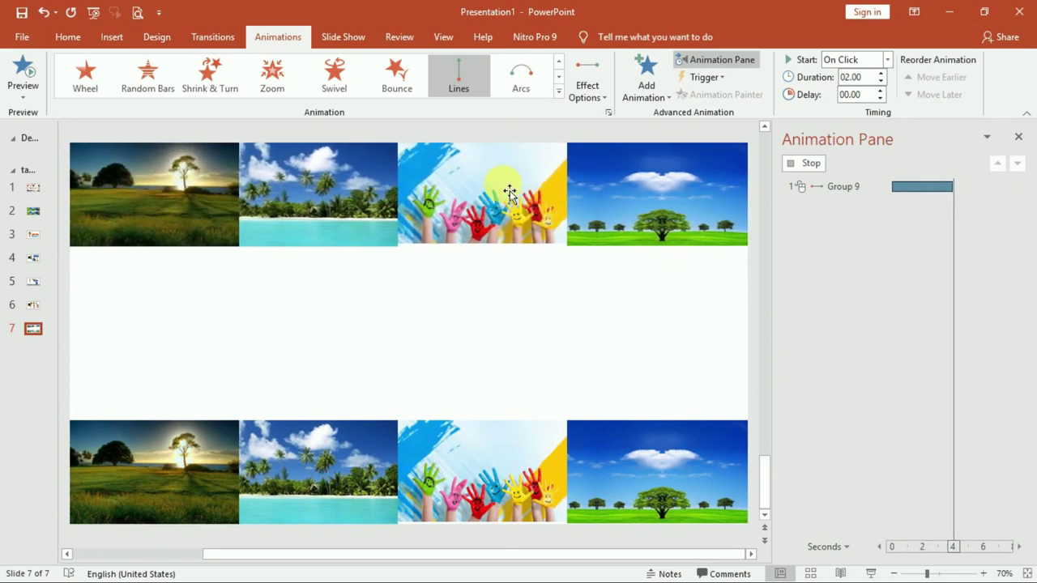
click(512, 475)
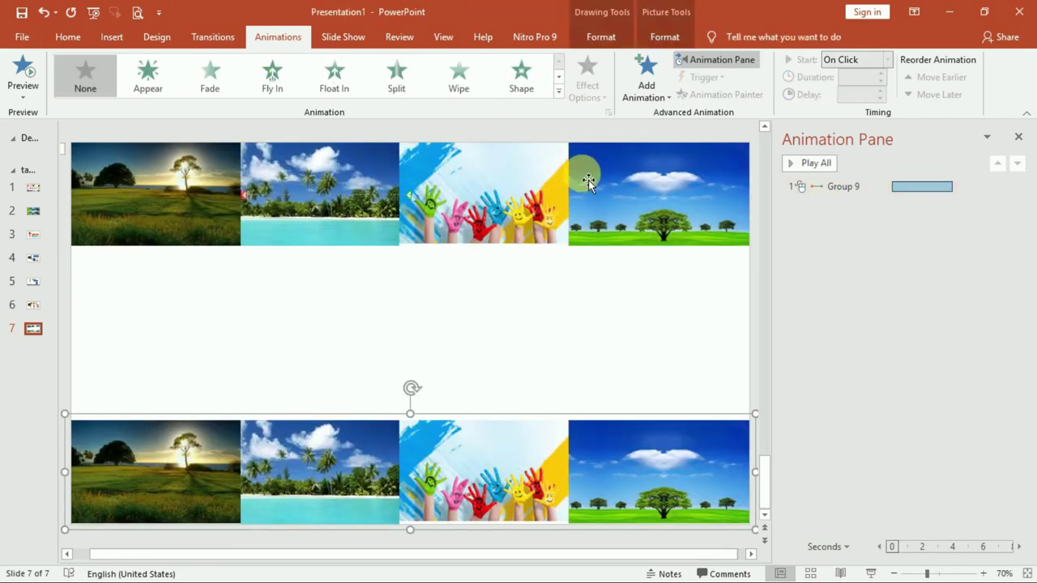
Change the bottom strip's animation to the straight Right motion path.
click(558, 97)
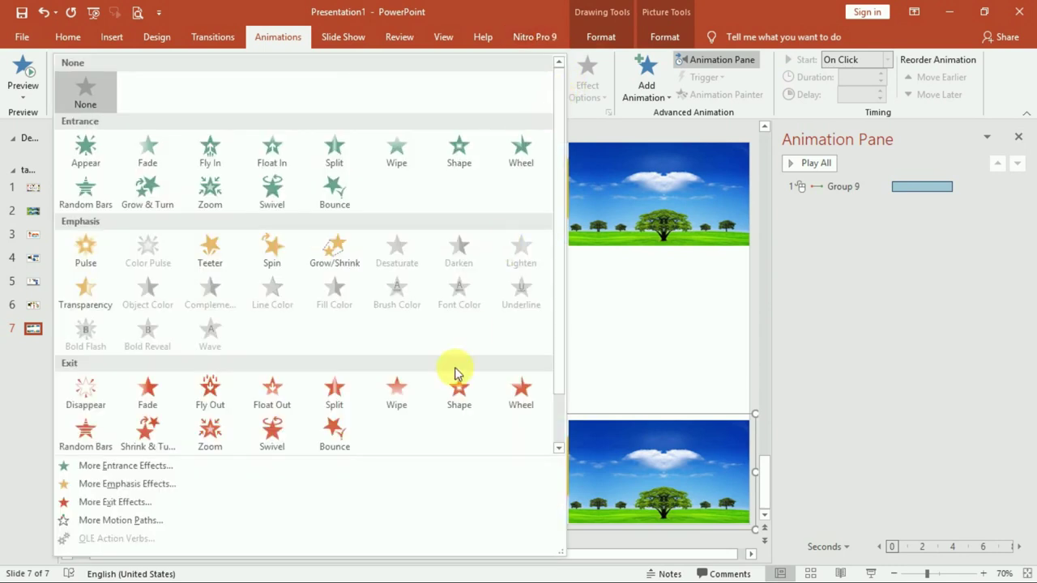
click(116, 521)
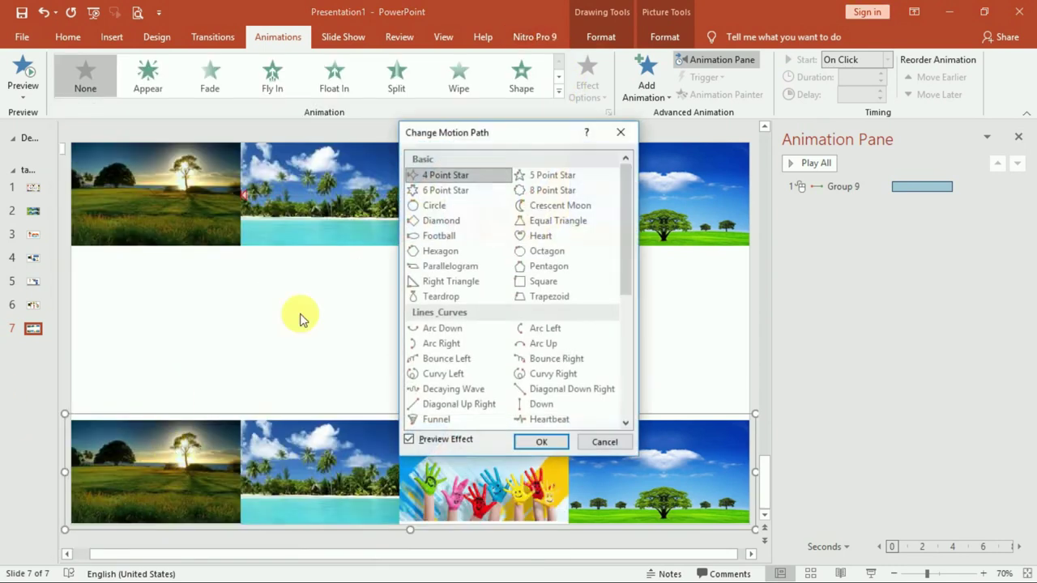
scroll(519, 336, down, 2)
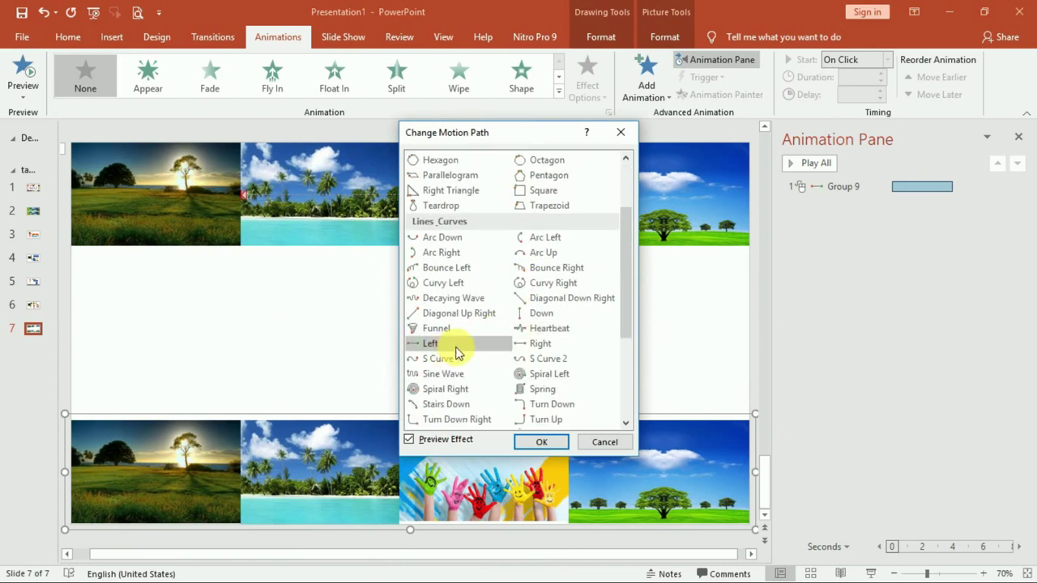
click(523, 345)
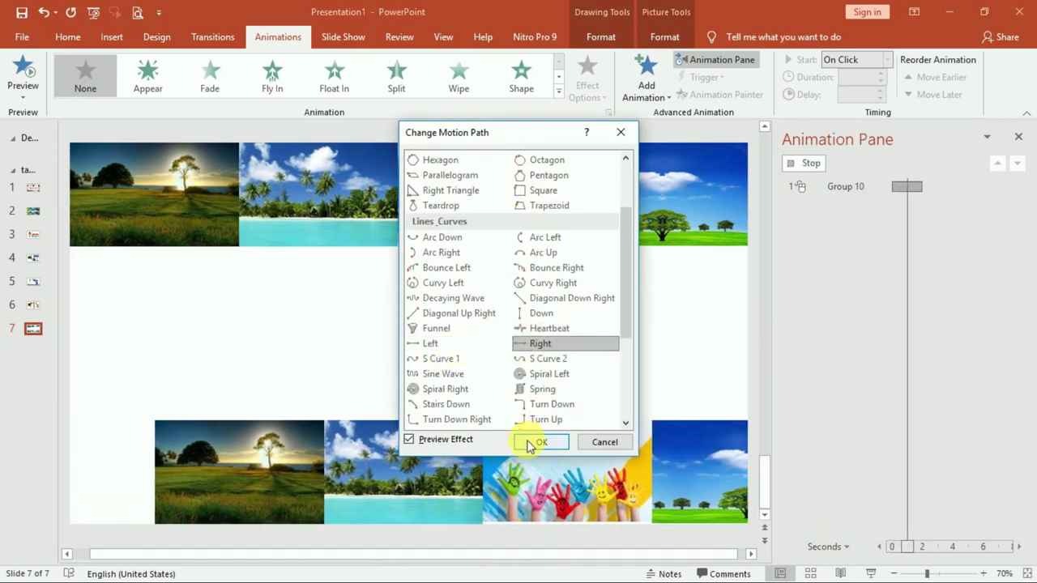
click(531, 442)
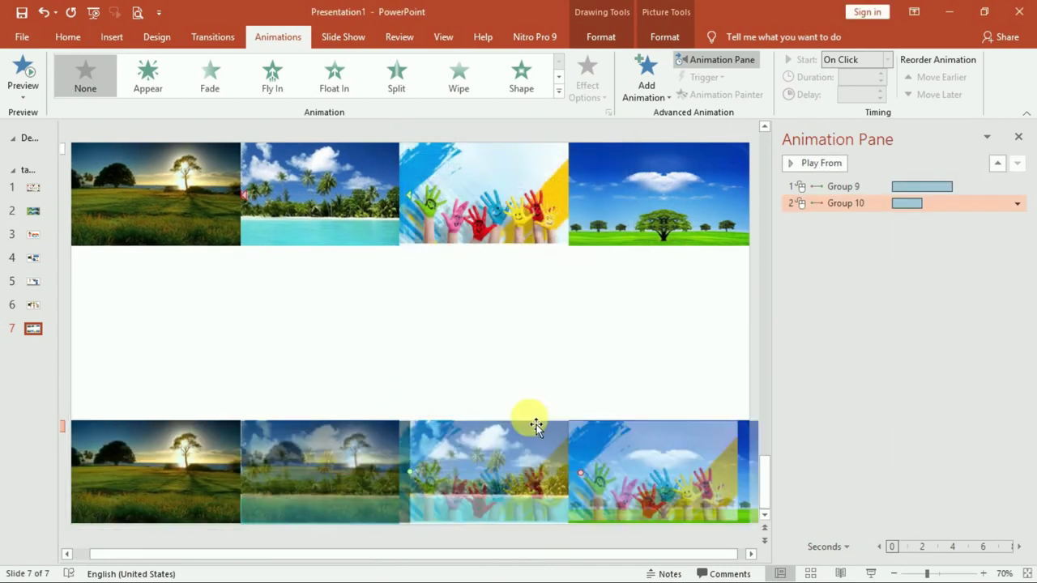
Turn on Auto-reverse in Group 10's effect options.
right_click(912, 204)
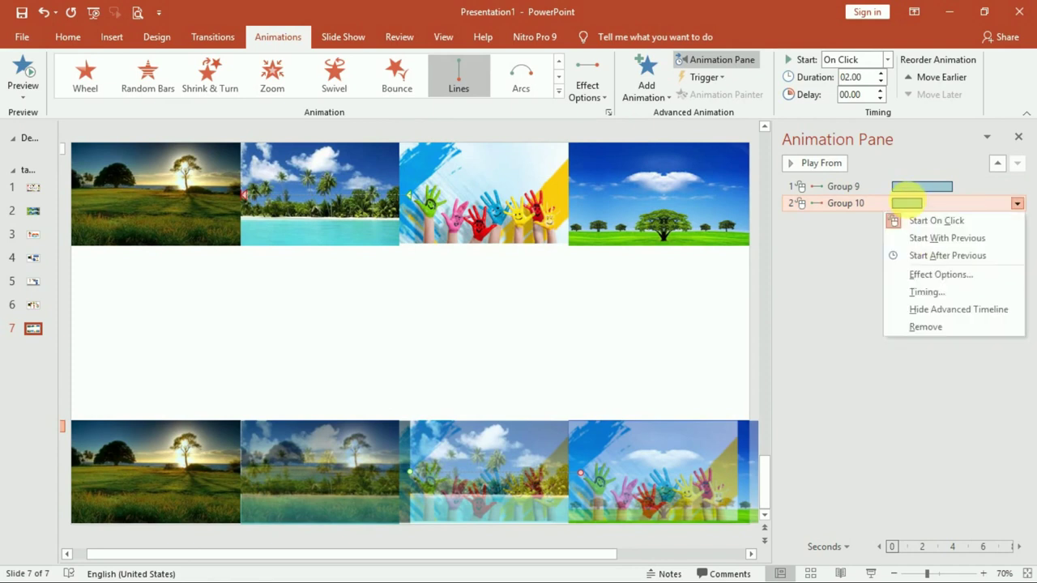
click(939, 274)
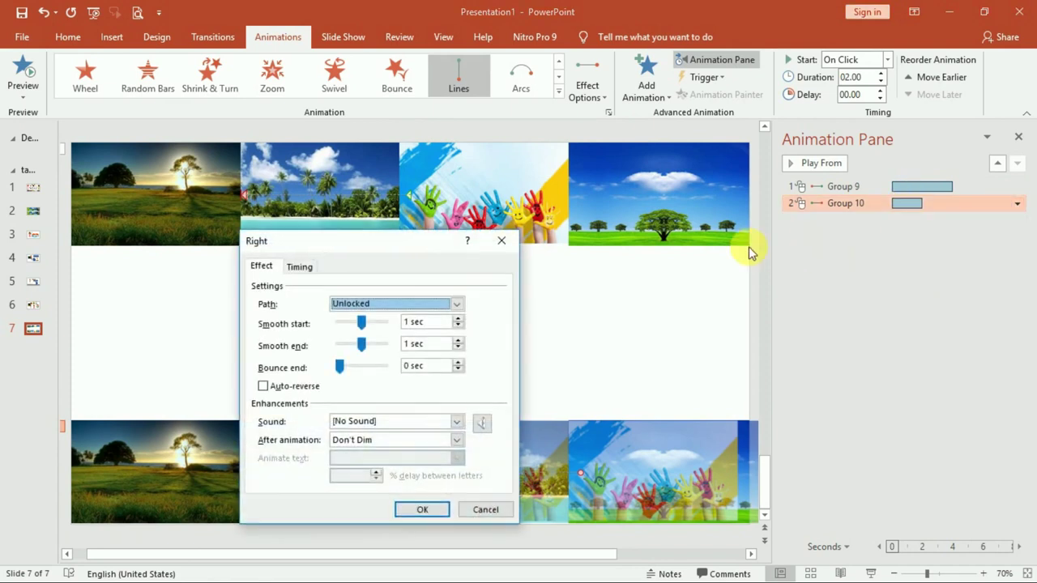
click(261, 386)
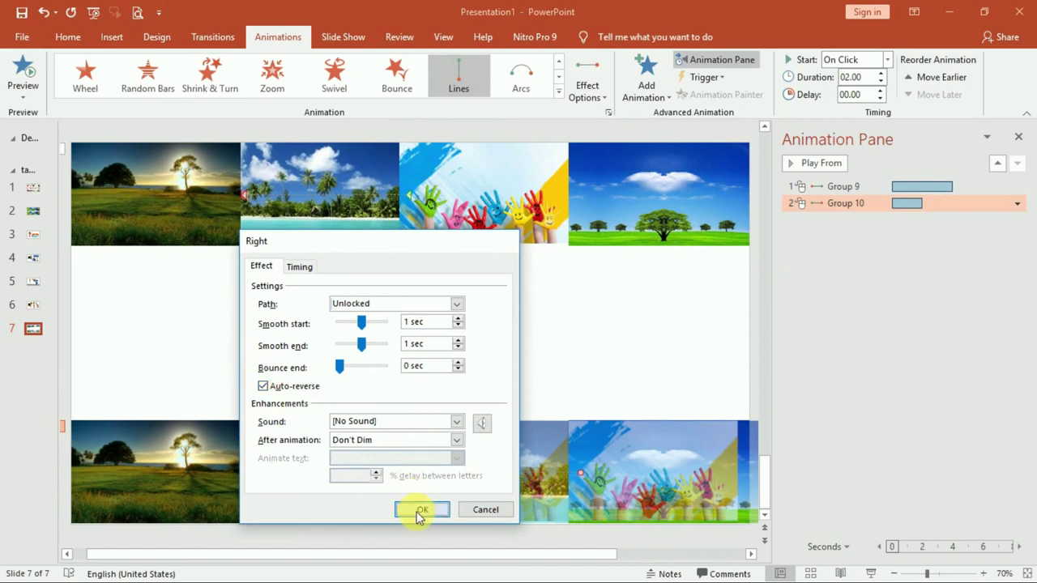
click(420, 511)
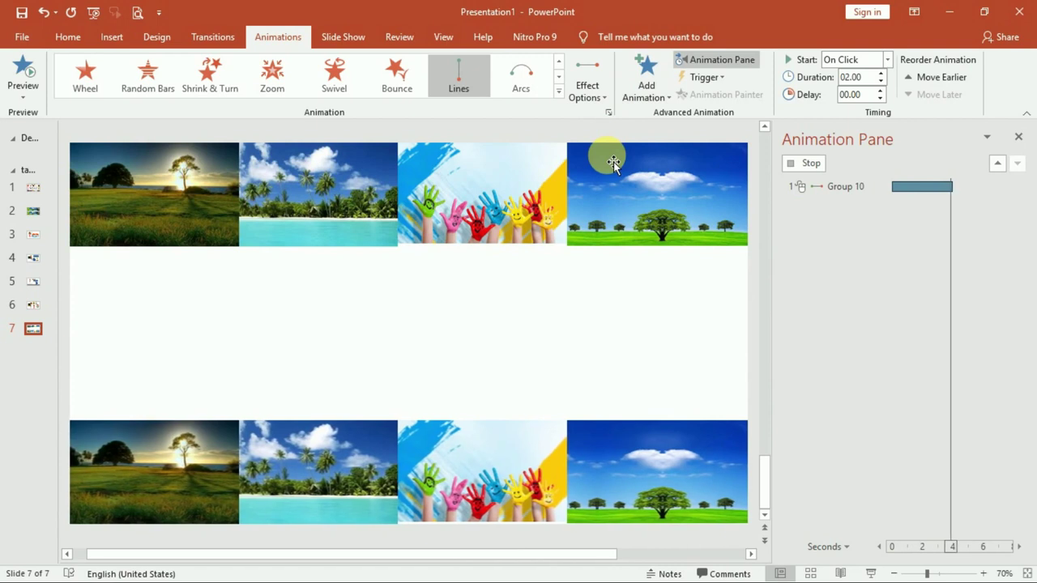
Set Group 10 to Start With Previous, then run slide 7 as a show and exit.
click(602, 203)
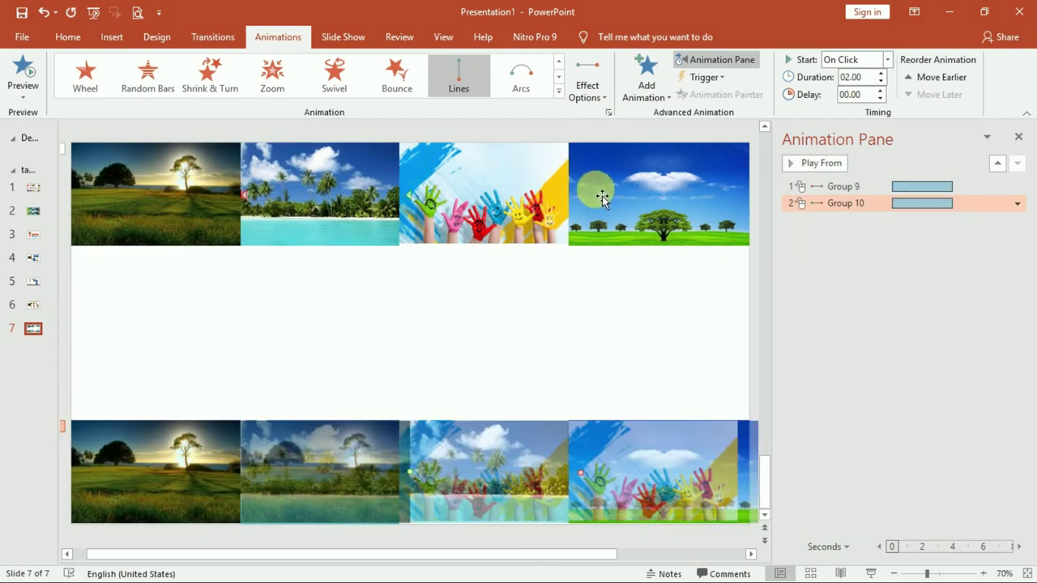
click(924, 203)
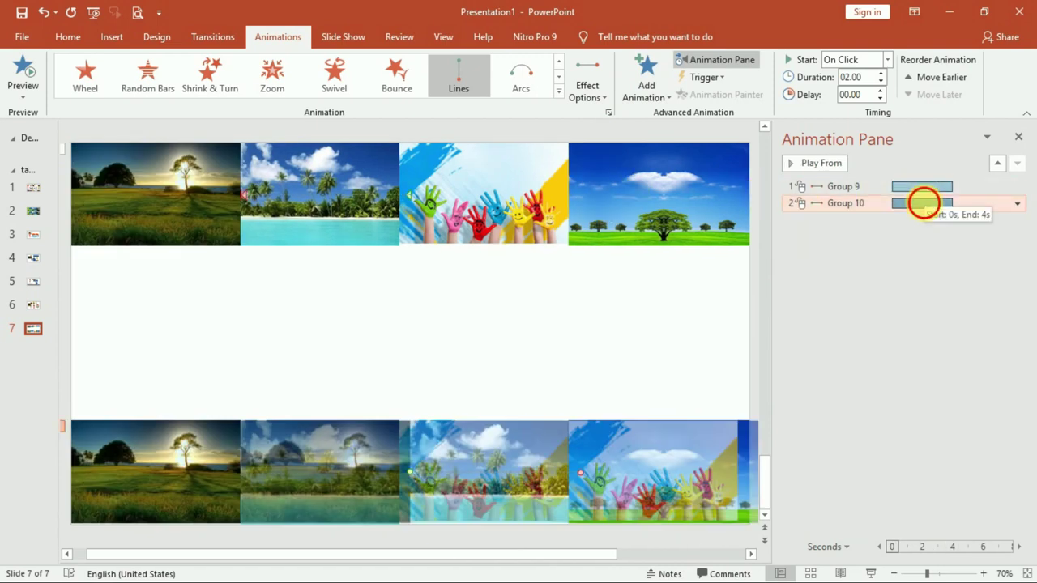
click(1017, 203)
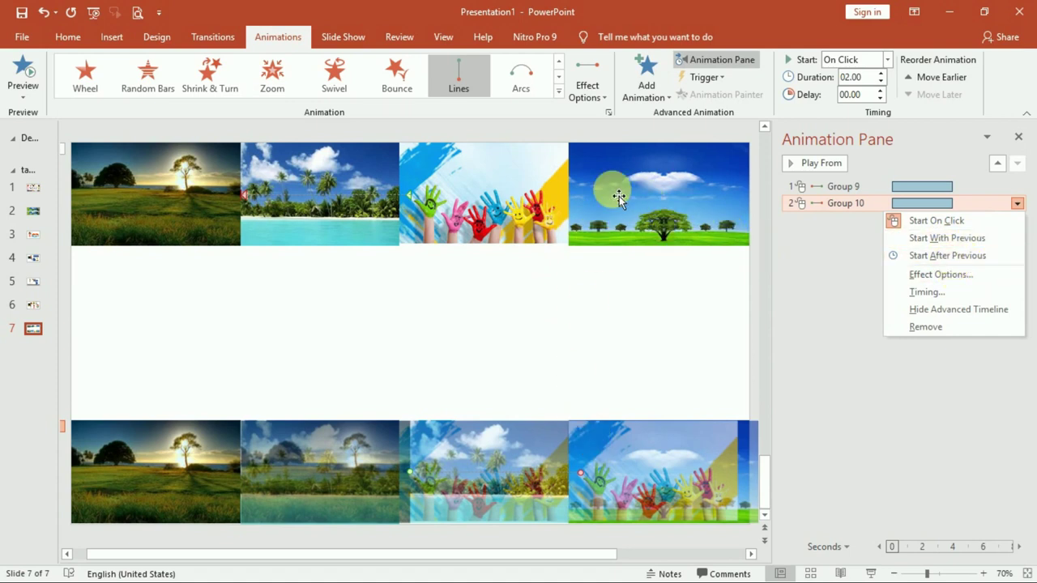
click(976, 242)
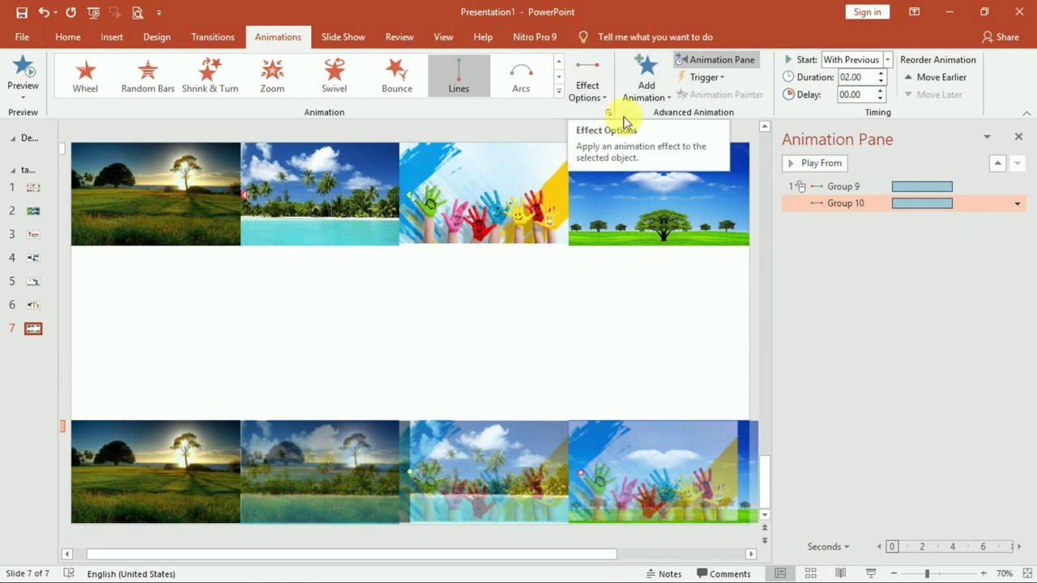
click(871, 574)
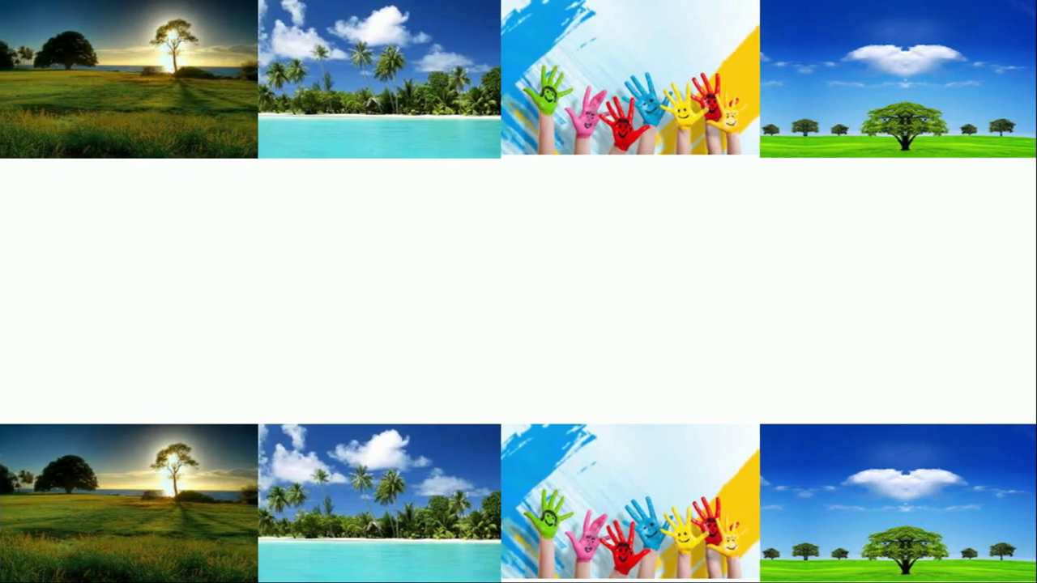
key(Escape)
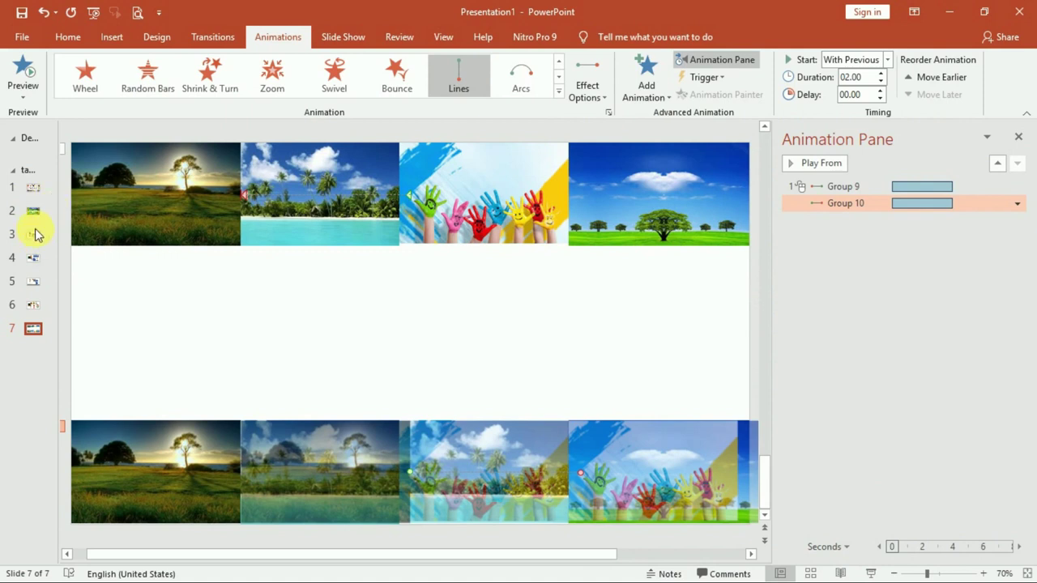
Review the girl picture's entrance animation options on slide 3.
click(35, 235)
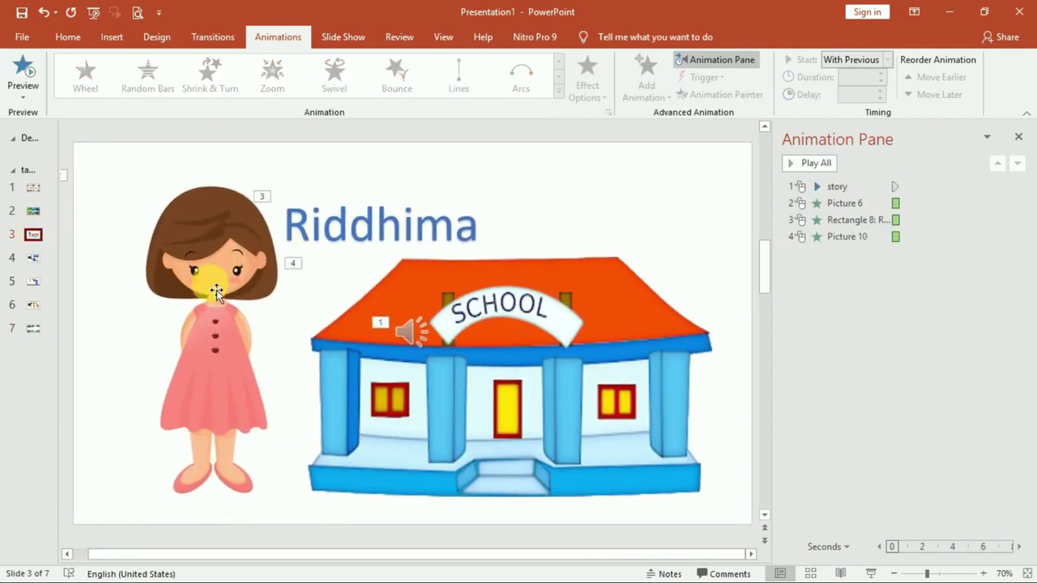
click(216, 290)
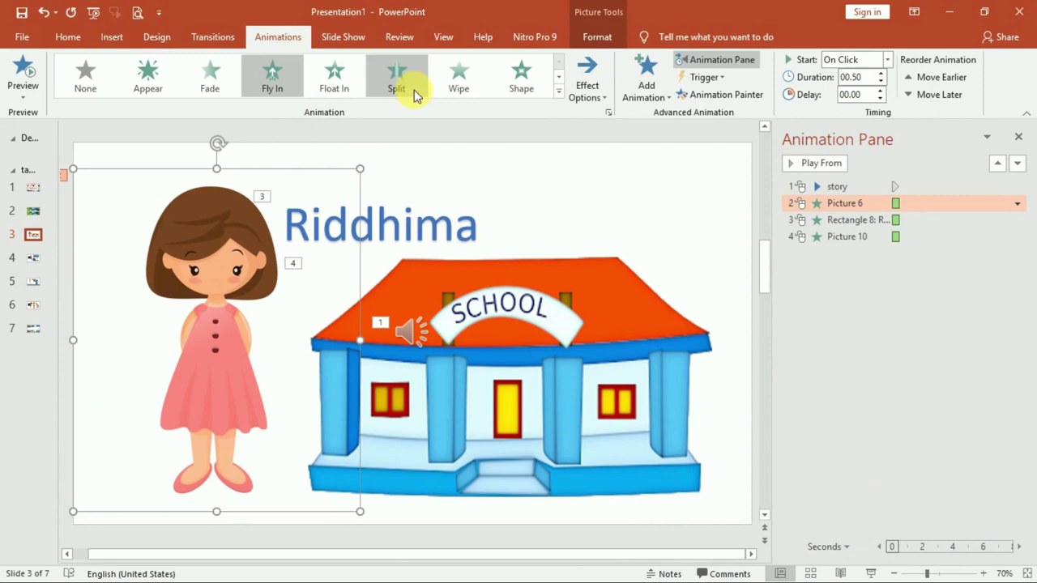
click(579, 91)
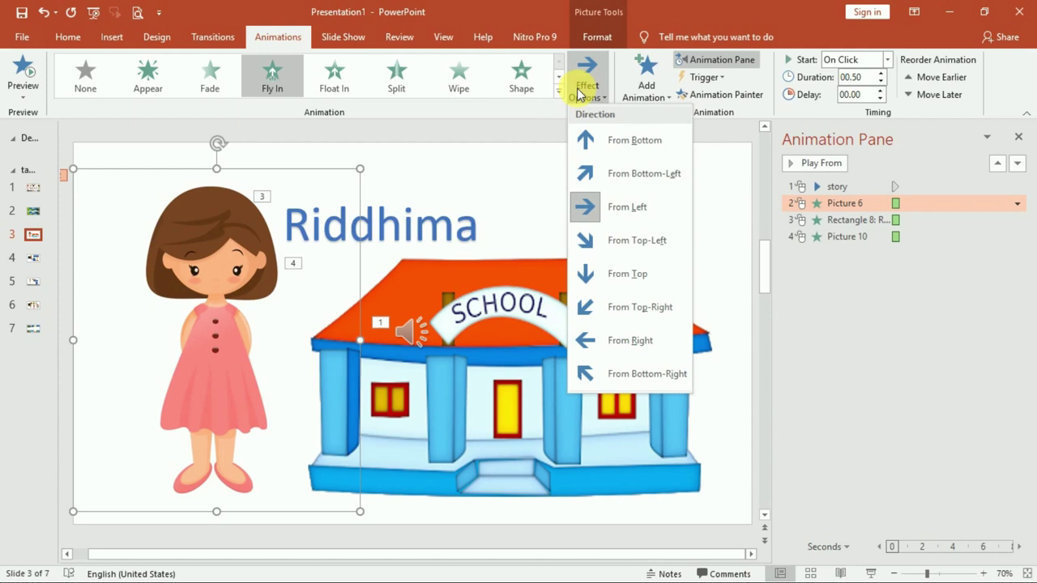
click(579, 92)
click(558, 92)
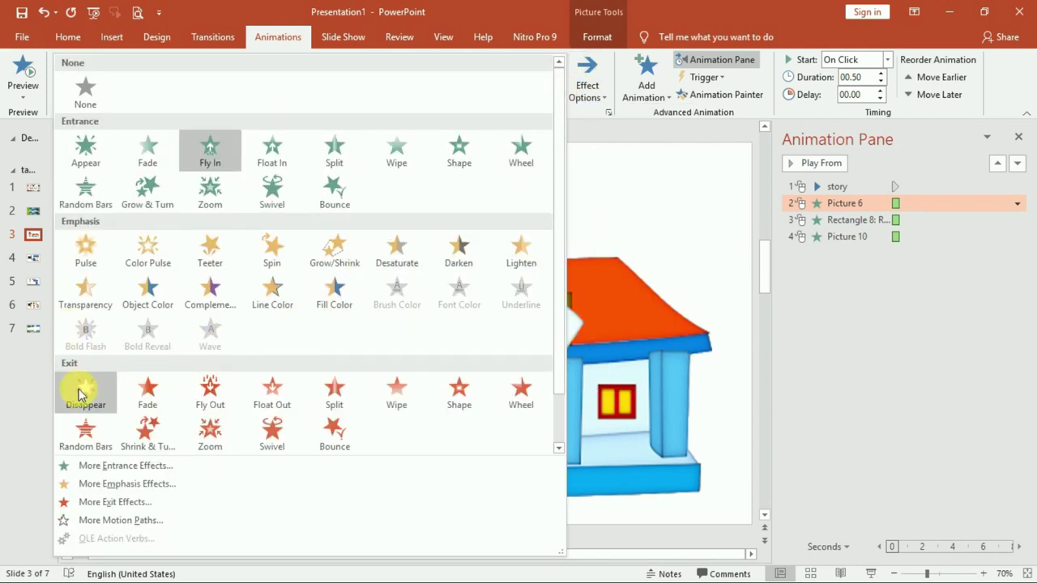
click(219, 398)
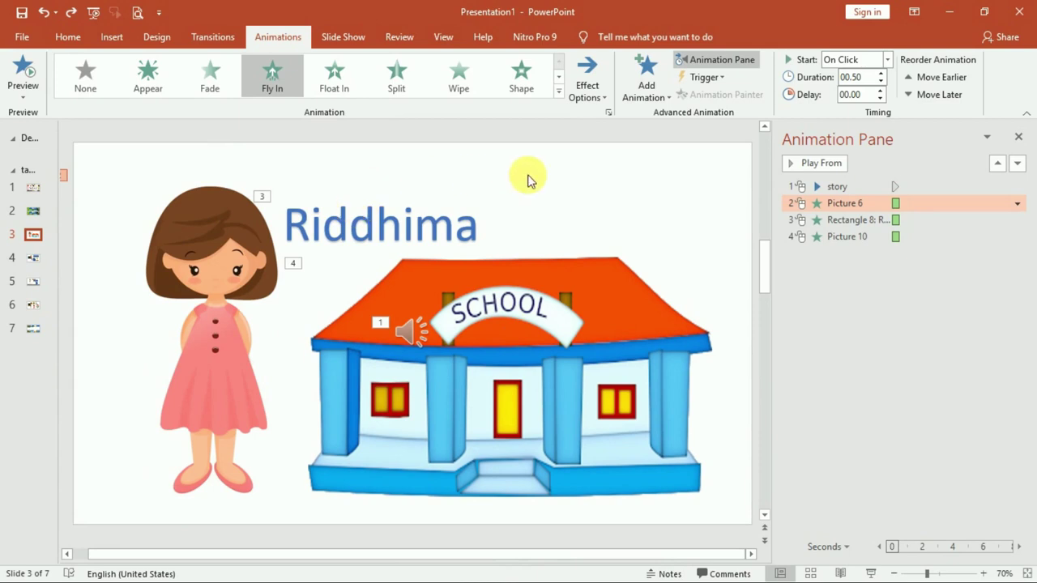
Nudge the girl picture and Riddhima title slightly up and right, then go to slide 2.
click(208, 238)
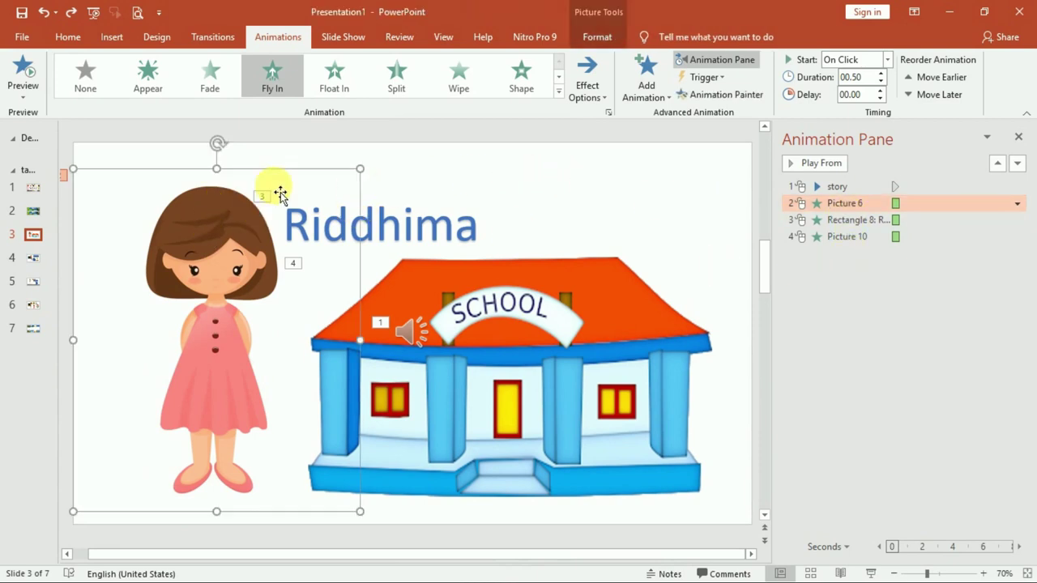
drag(154, 173, 171, 168)
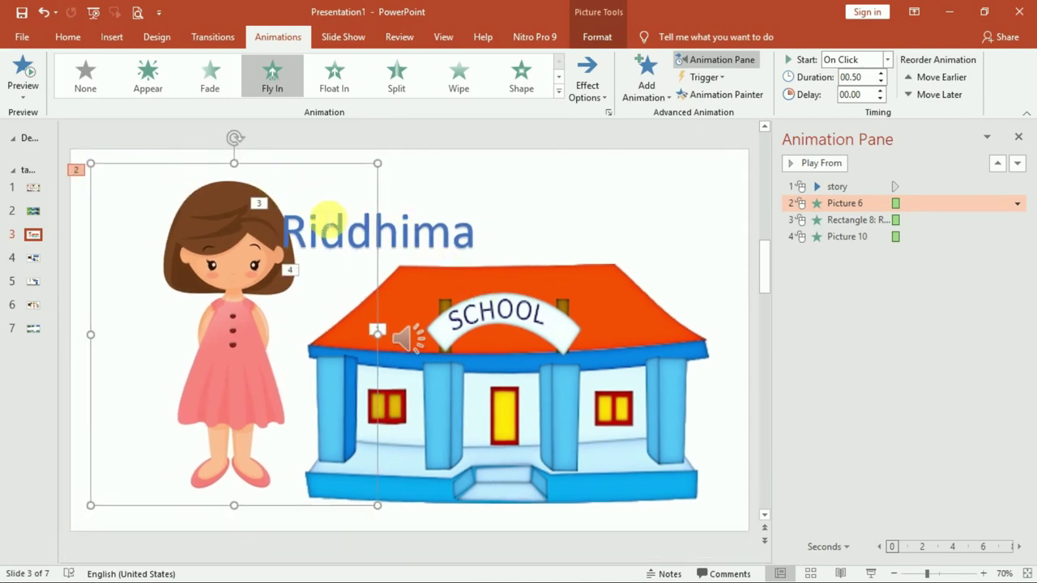
click(320, 235)
drag(343, 197, 375, 181)
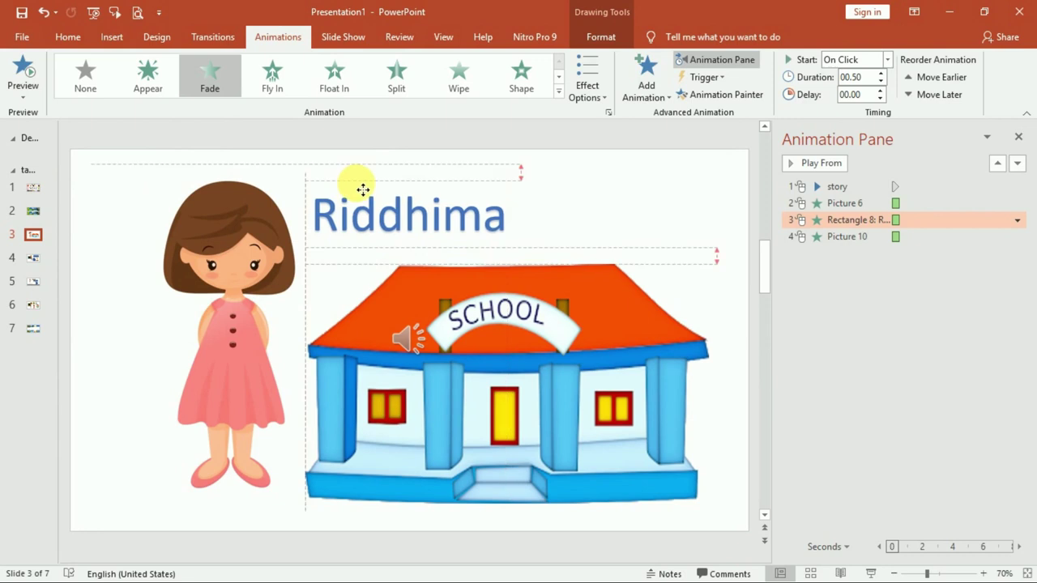
drag(810, 219, 823, 203)
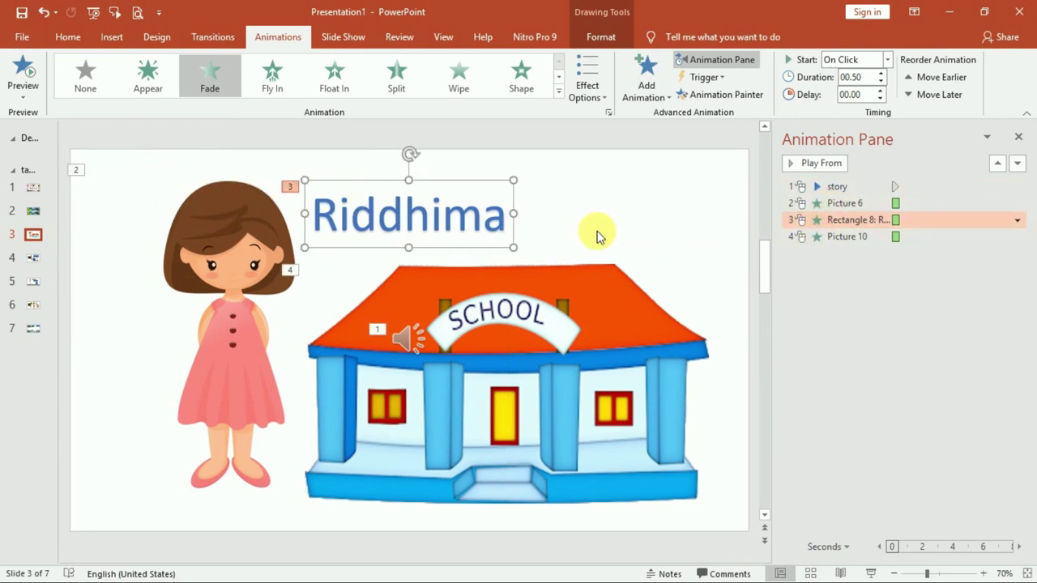
mouse_move(413, 340)
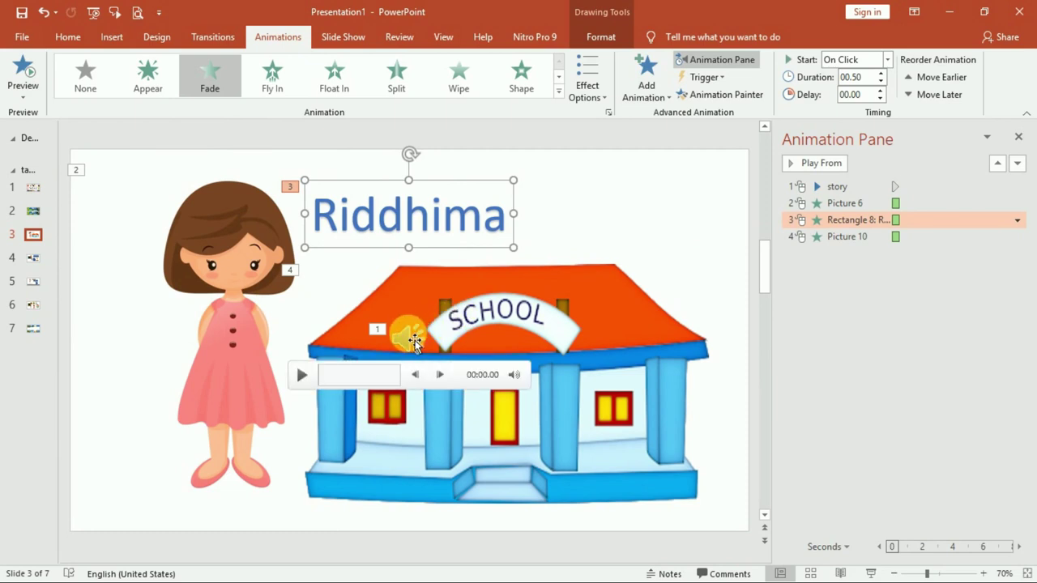
click(414, 340)
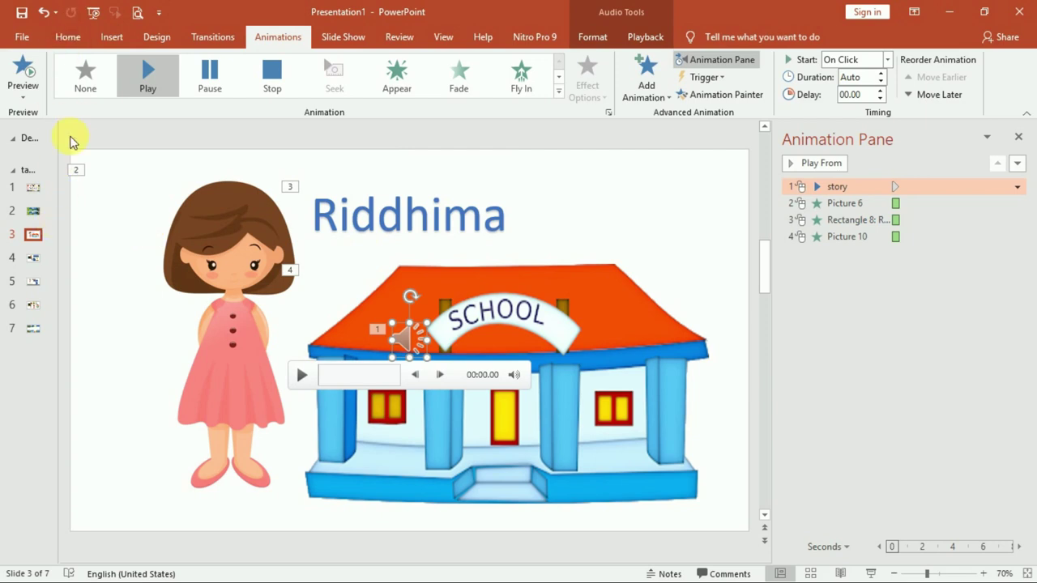
click(36, 259)
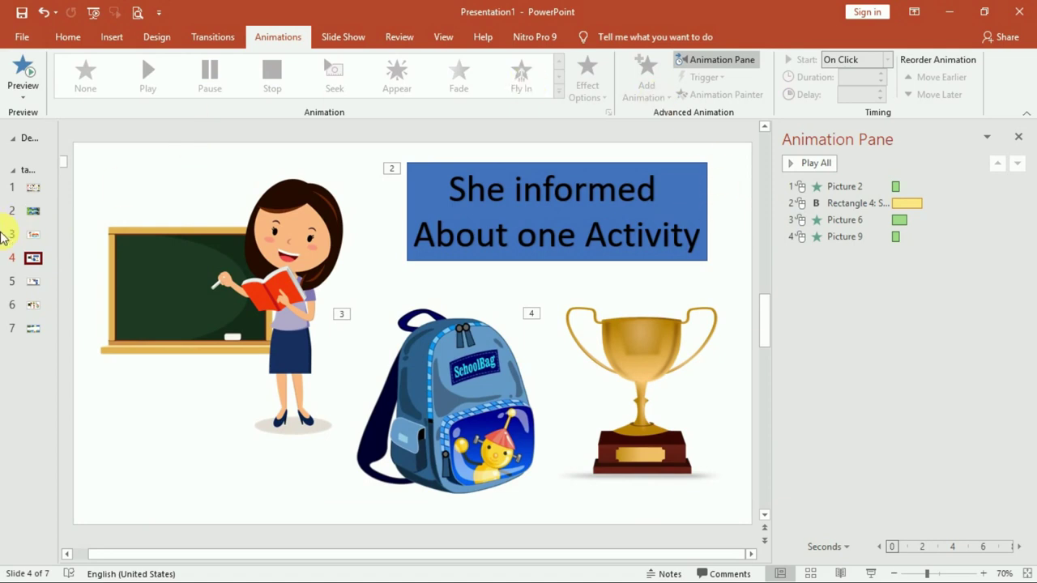
click(31, 213)
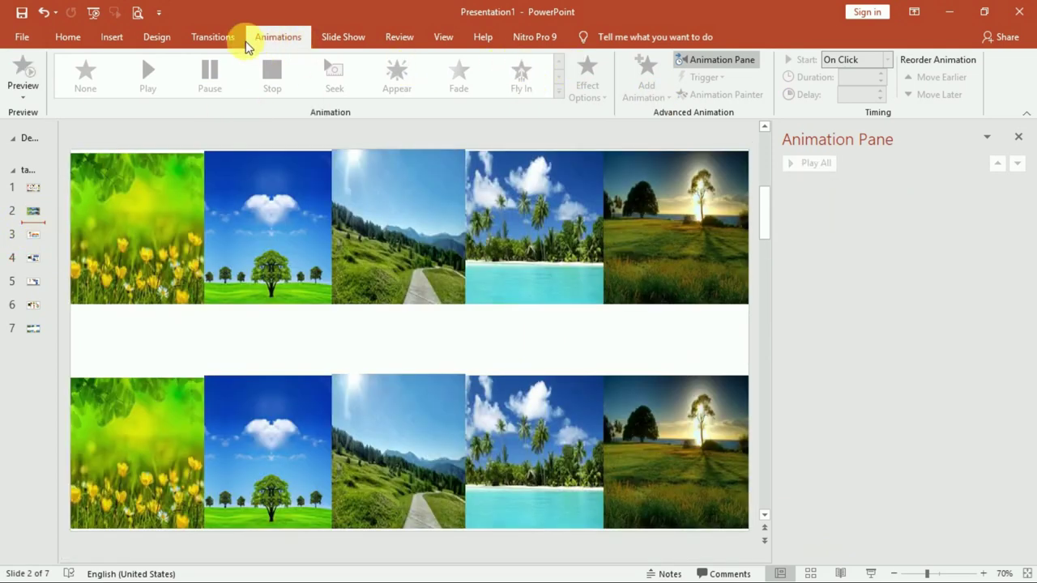
Browse animation options for slide 2's top photo strip without adding any, then open slide 7.
click(32, 211)
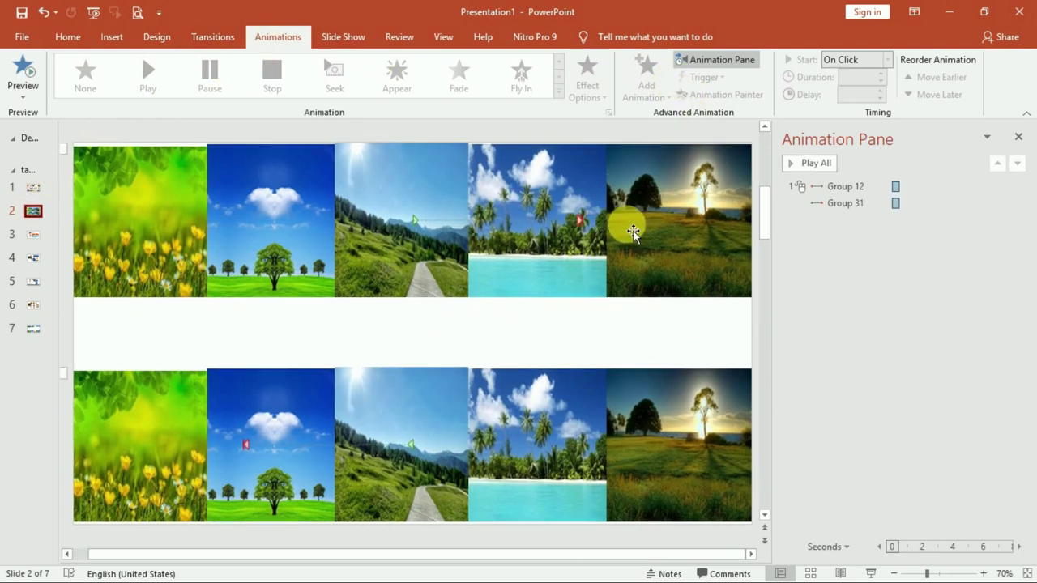
click(633, 232)
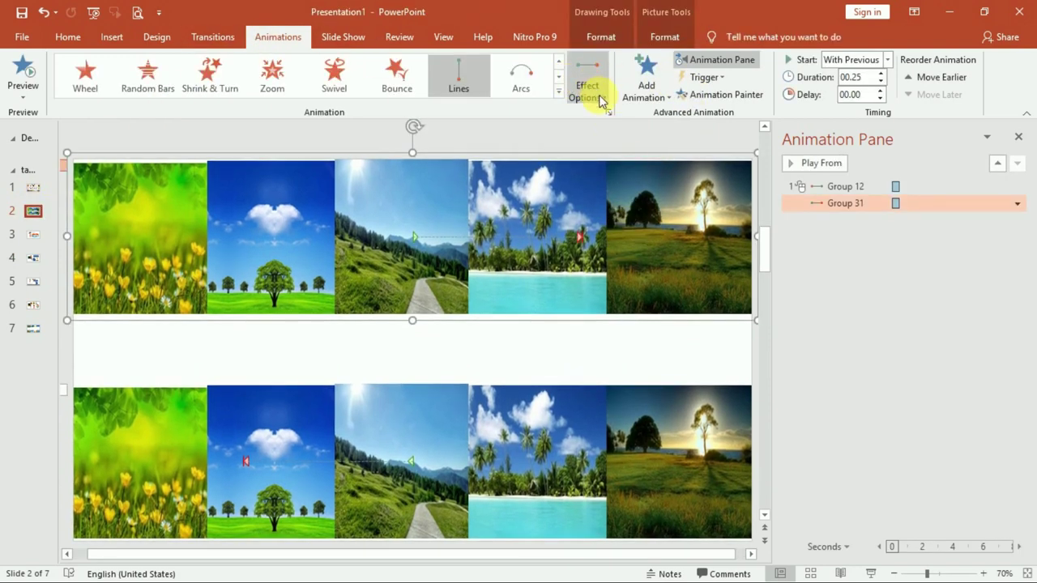
click(637, 98)
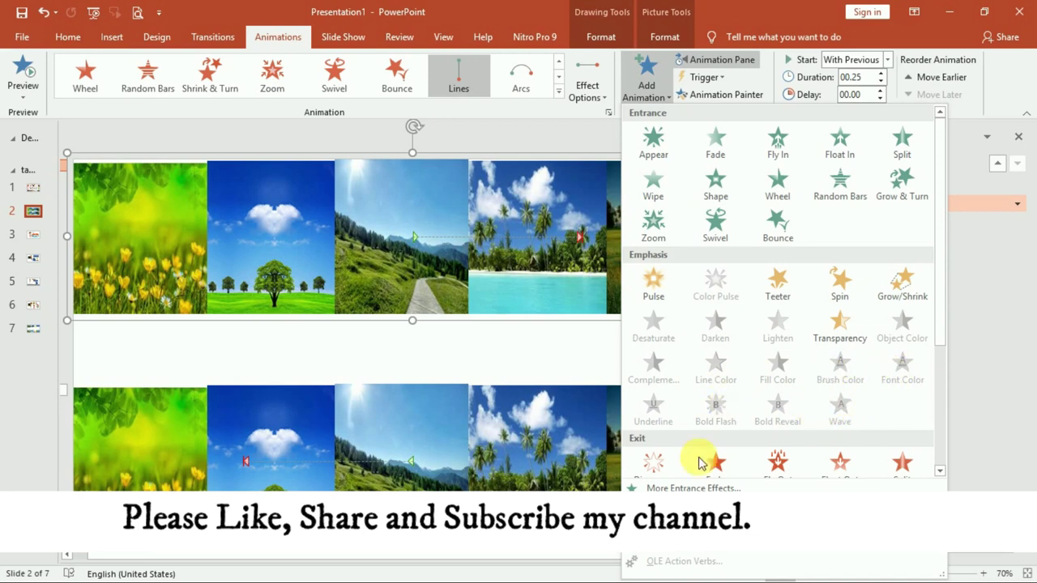
scroll(702, 467, down, 3)
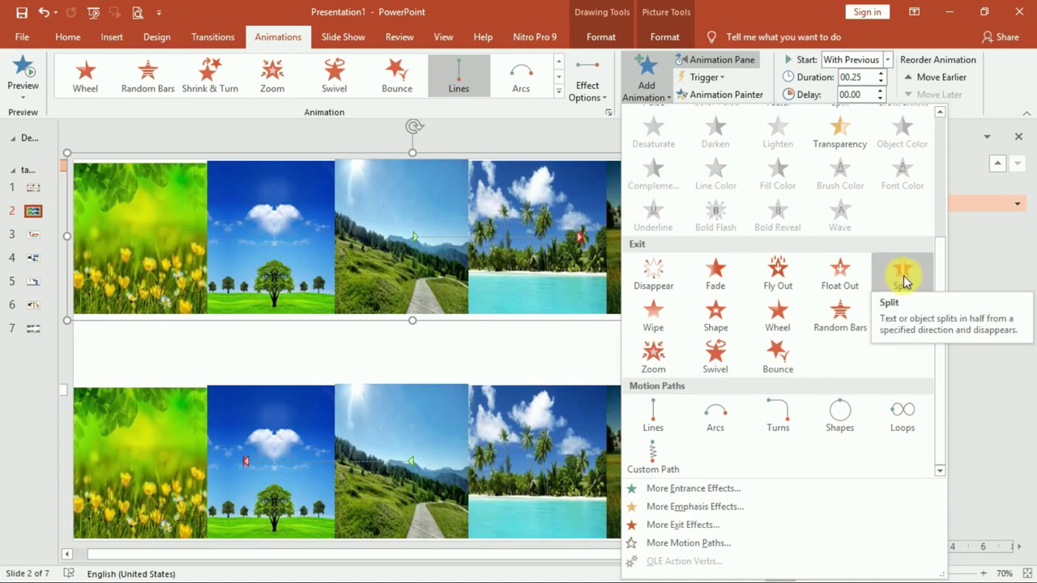
click(33, 287)
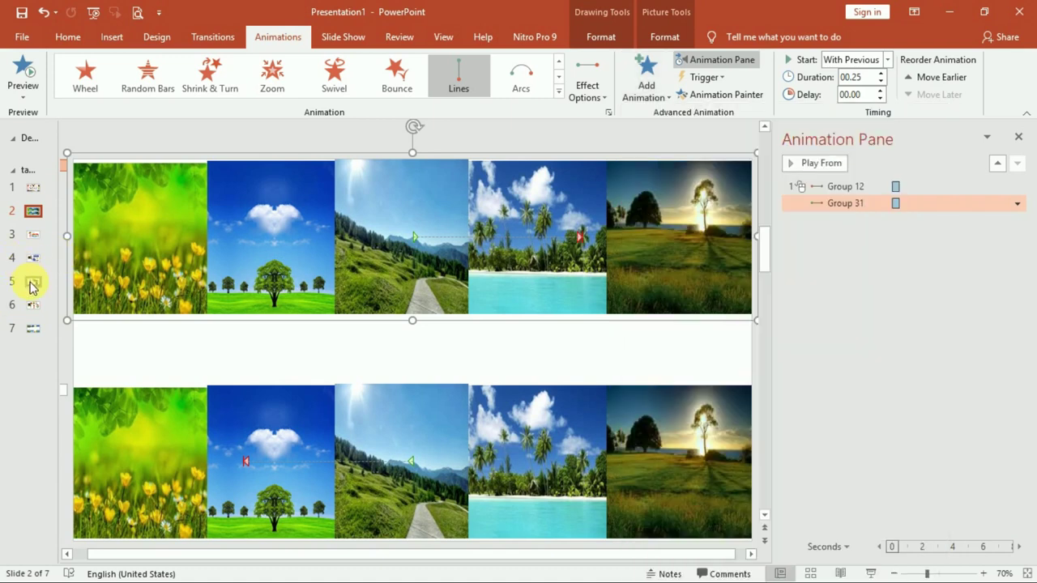
click(68, 37)
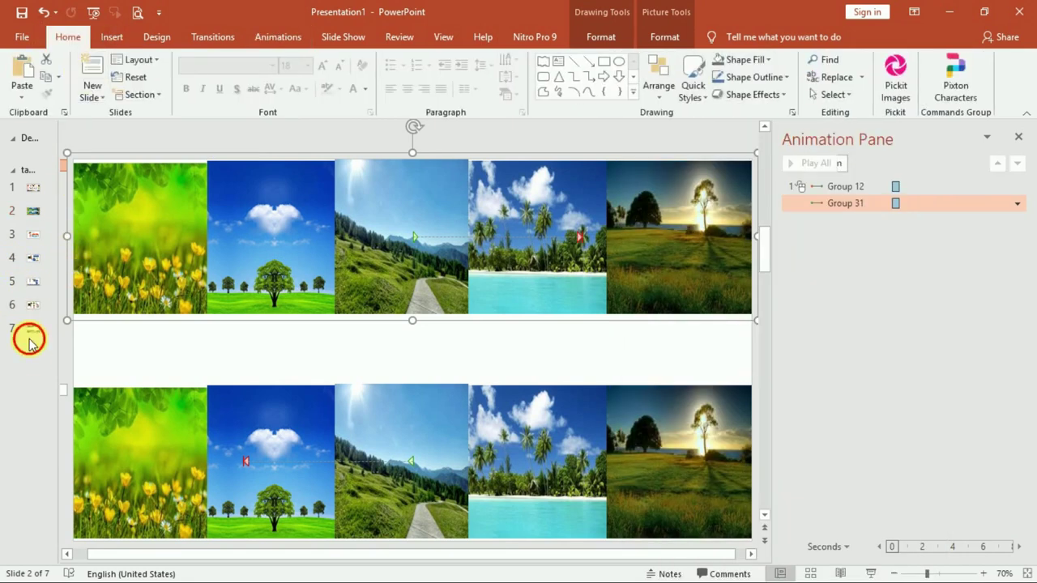
click(30, 340)
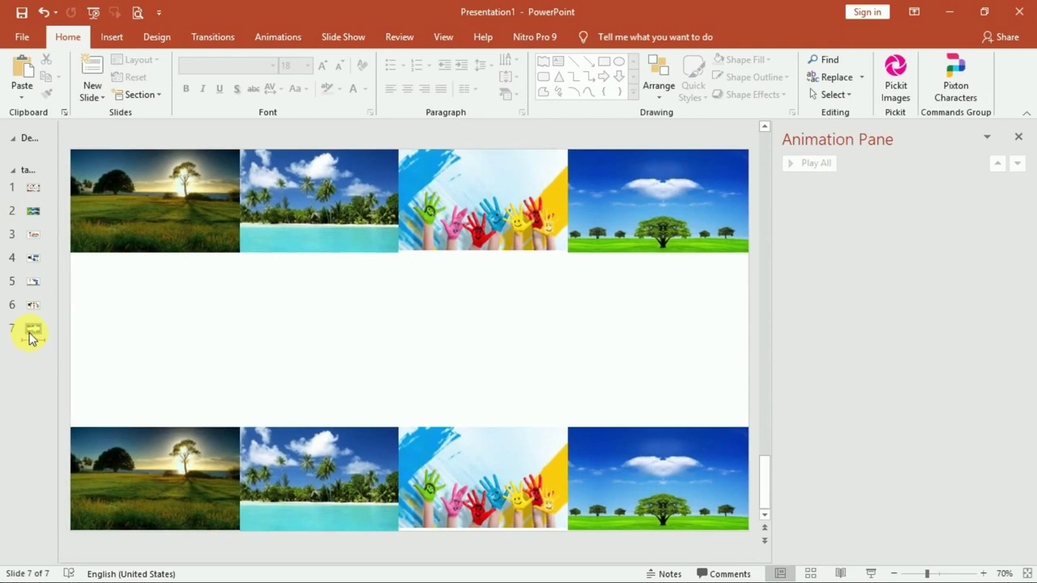
Add a new slide 8 and insert the animal4 tiger picture from this device, nudged into place.
key(ctrl+m)
click(112, 38)
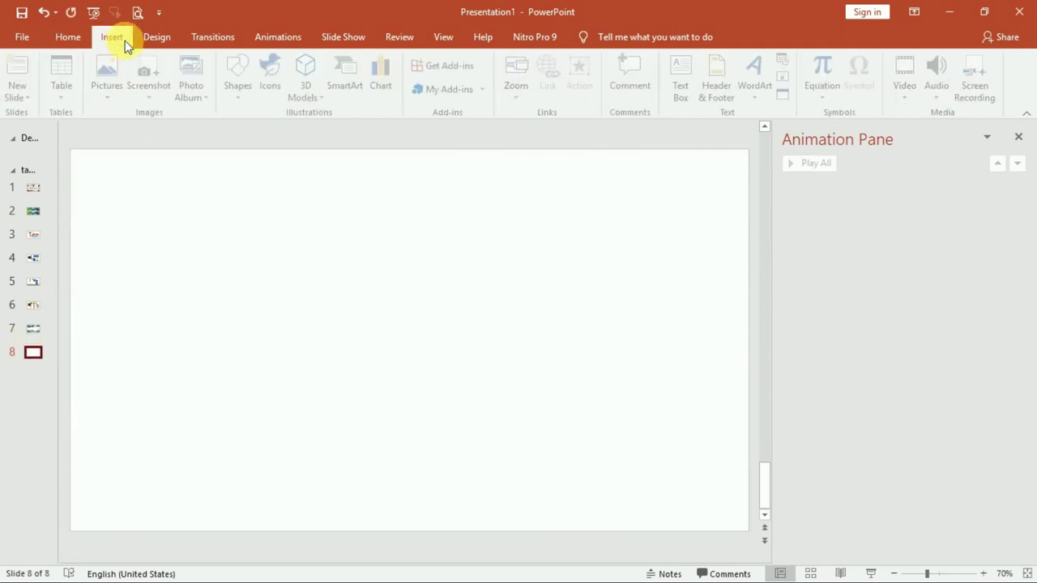
click(111, 81)
click(129, 134)
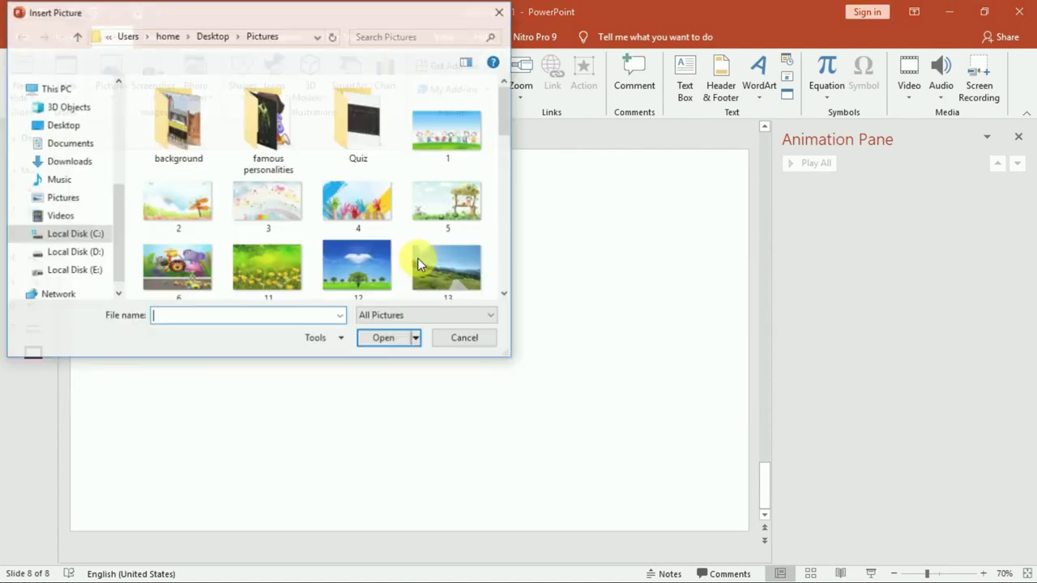
scroll(366, 220, down, 7)
scroll(370, 186, down, 6)
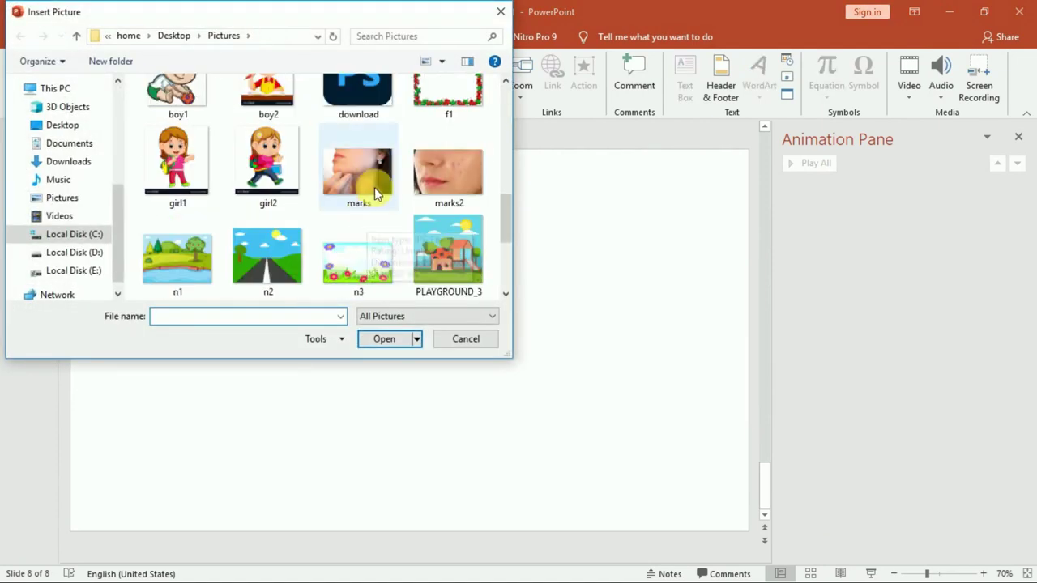
scroll(381, 173, up, 1)
scroll(231, 192, up, 2)
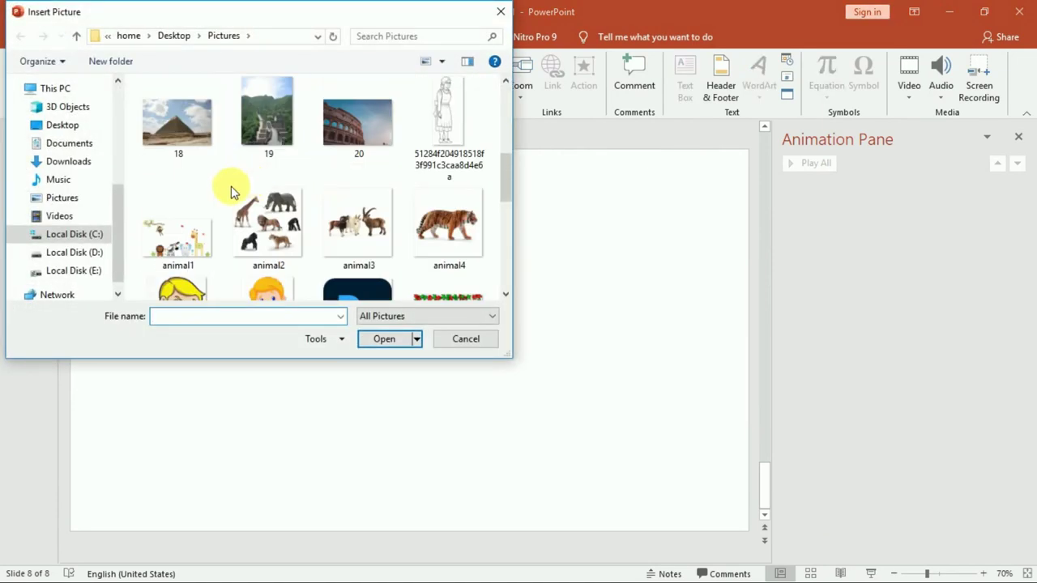
click(425, 231)
click(396, 343)
drag(412, 330, 405, 339)
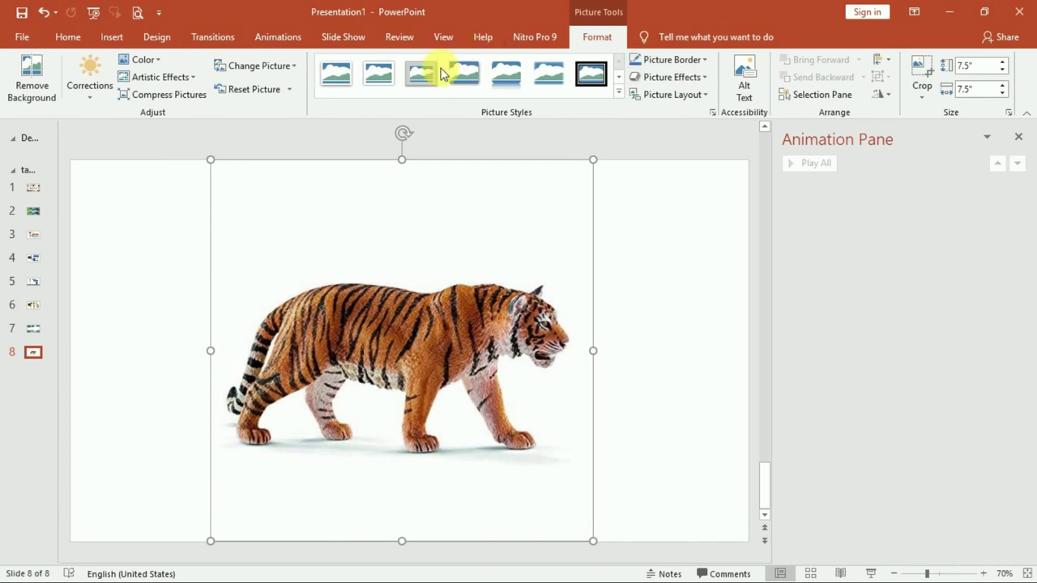
Try Split, then give the tiger a Zoom entrance with vanishing point set to Object Center.
click(267, 41)
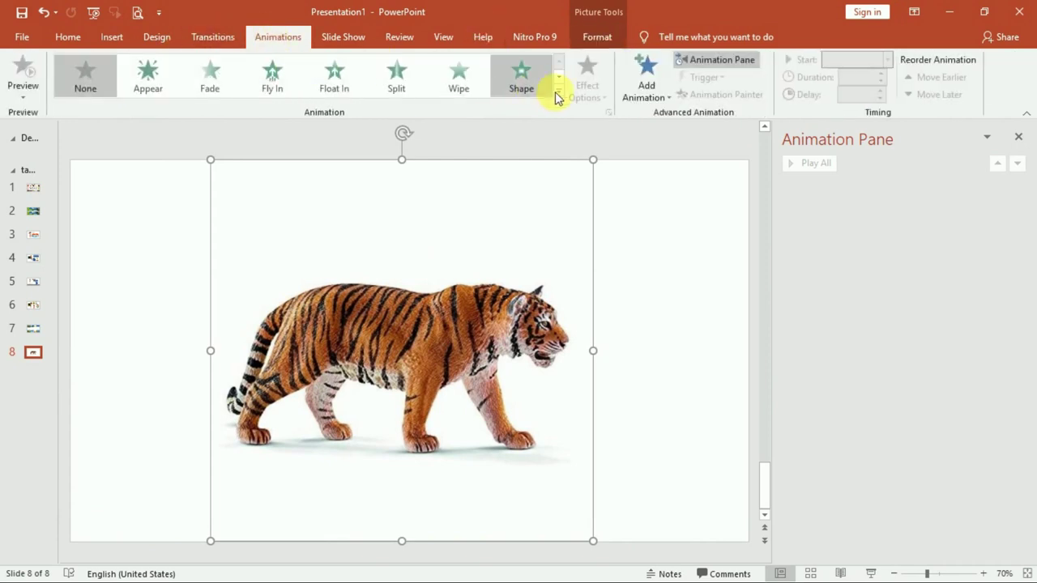
click(559, 94)
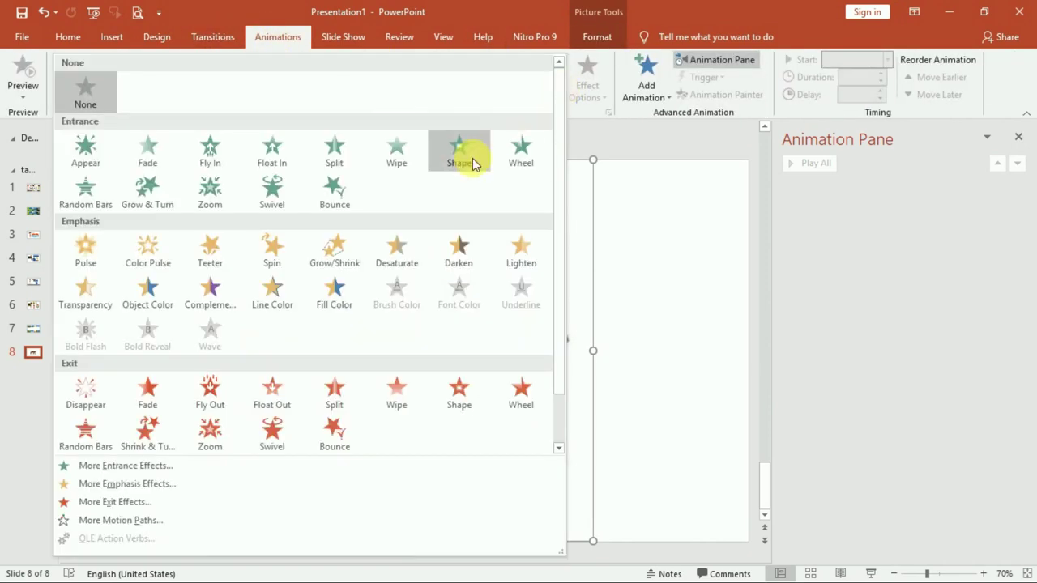
click(335, 163)
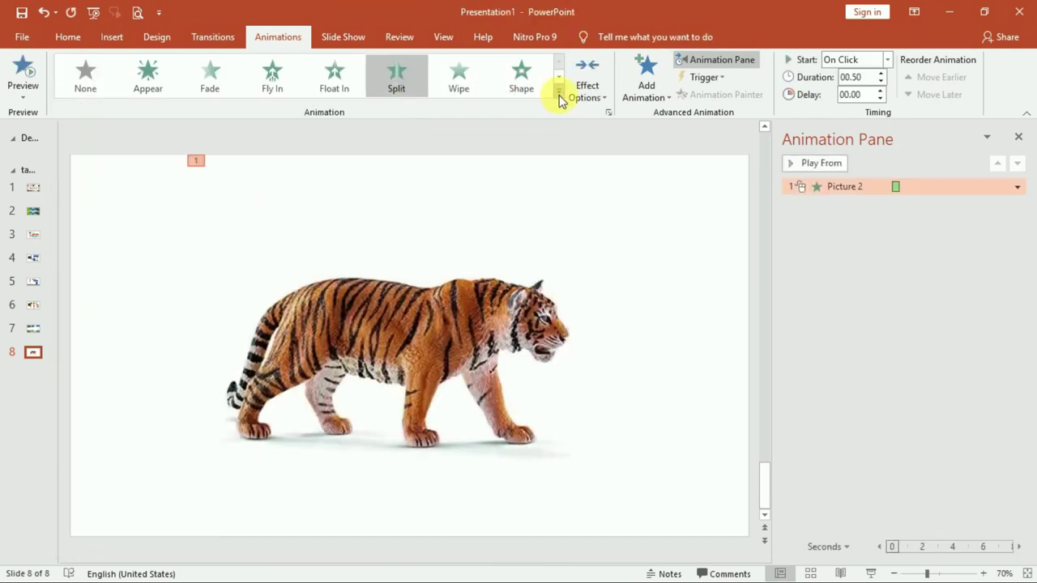
click(558, 96)
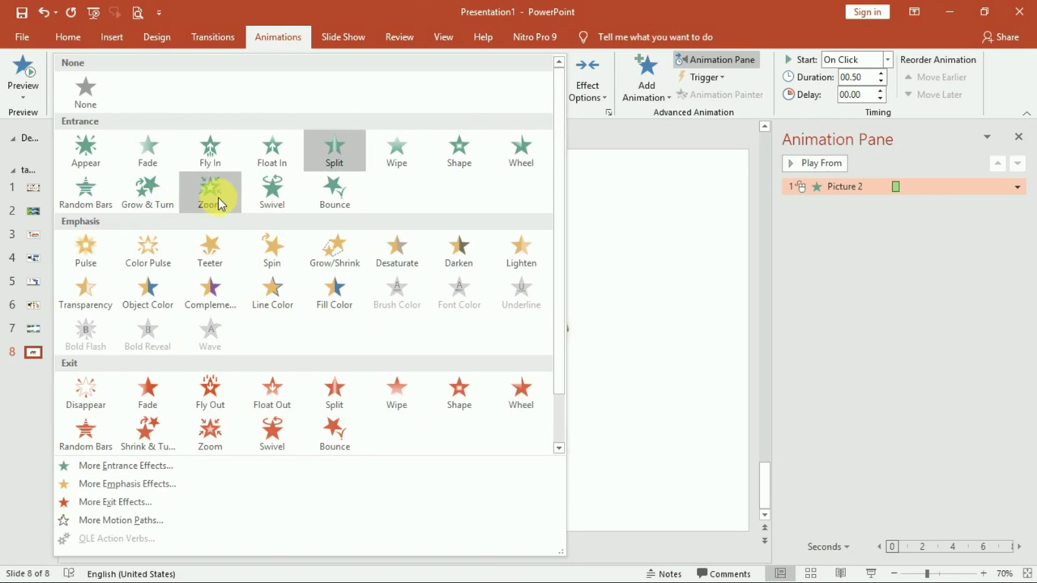
click(215, 195)
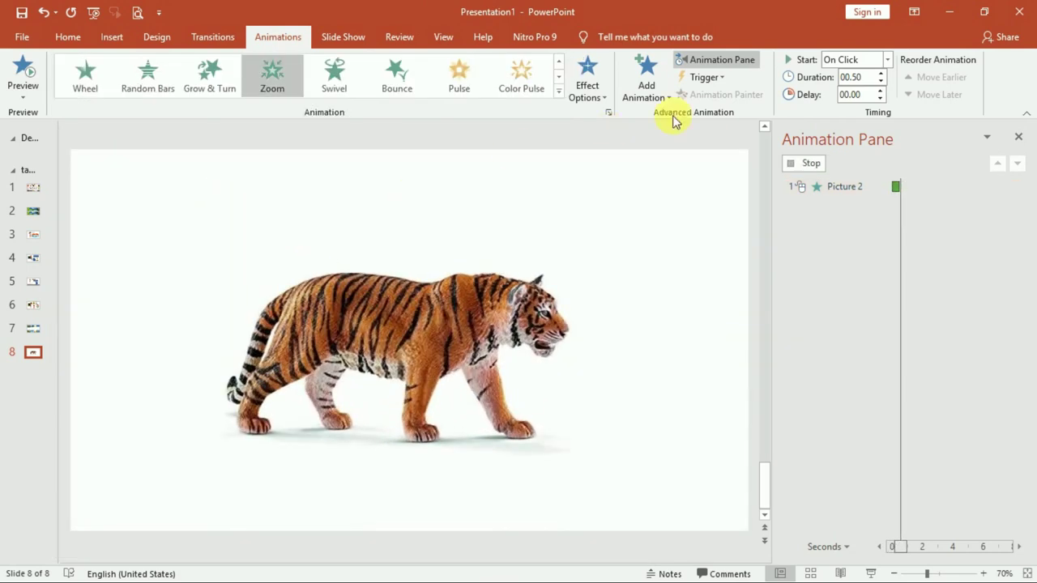
click(598, 94)
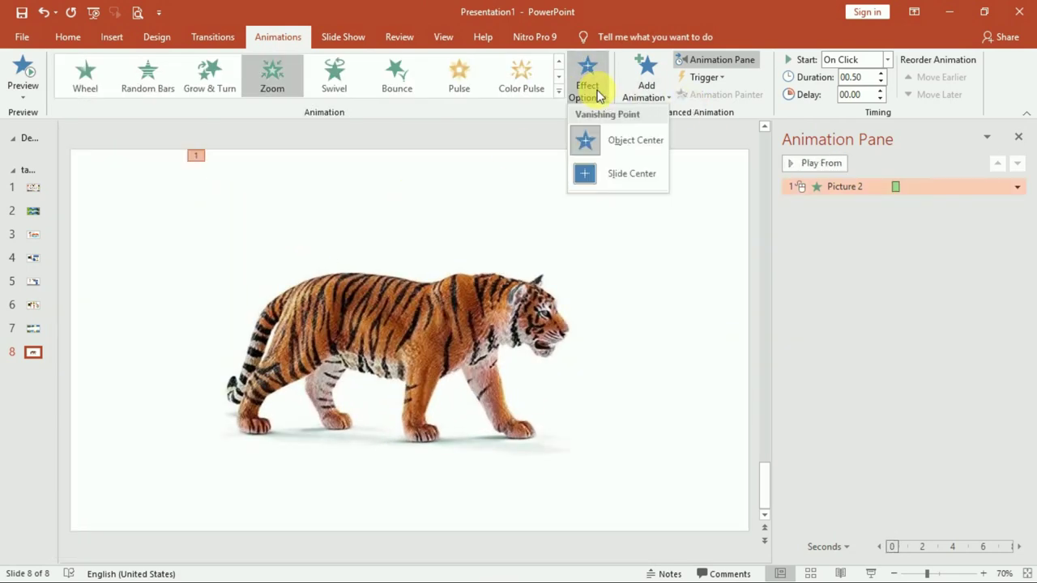
click(634, 175)
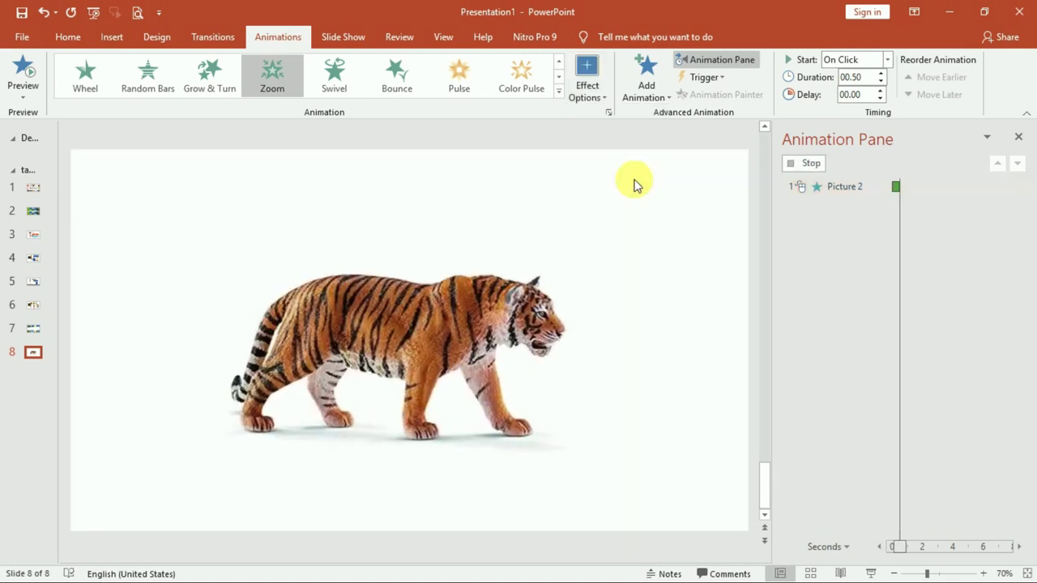
click(600, 97)
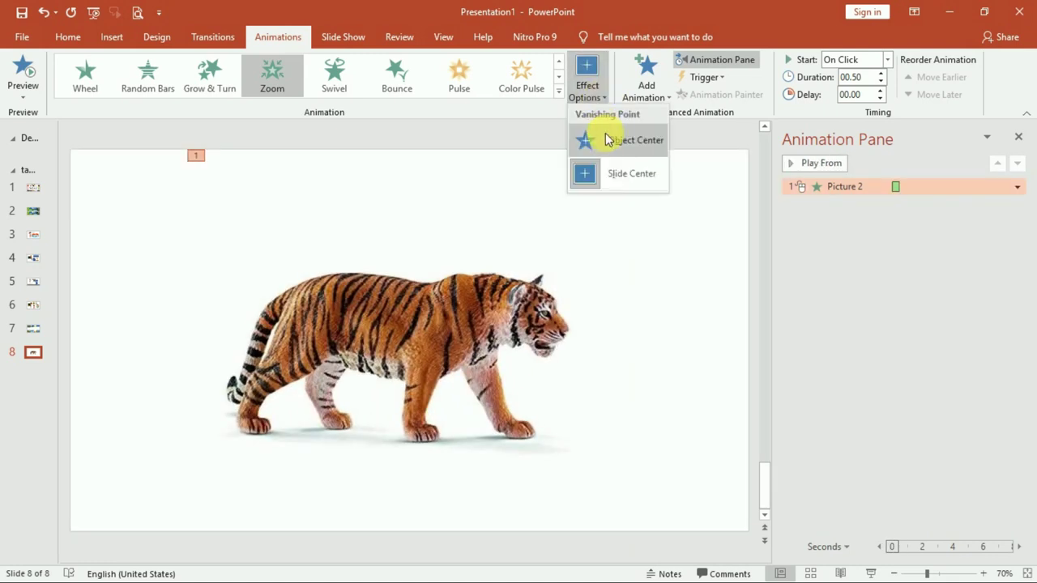
click(609, 141)
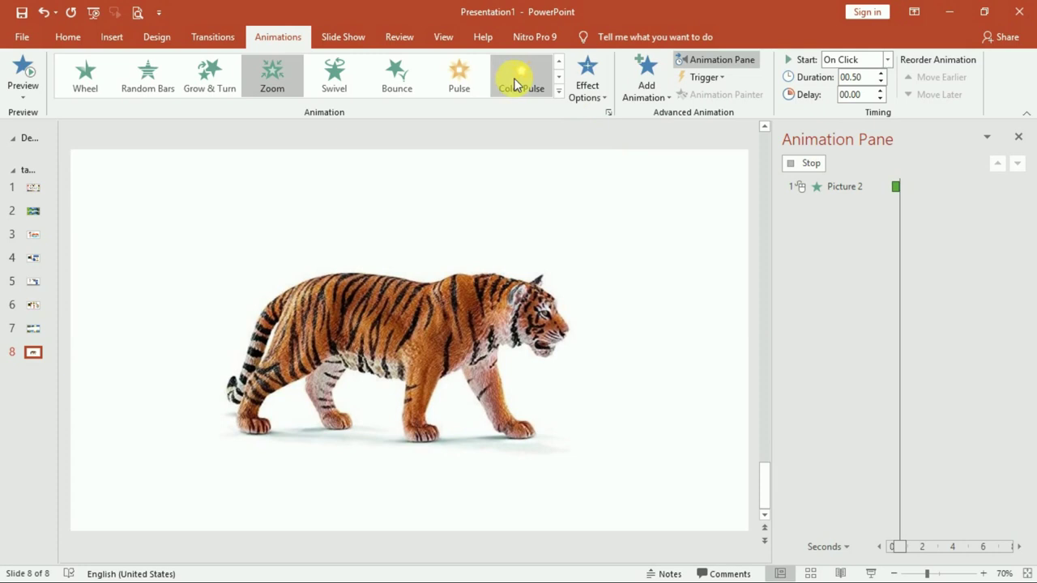
click(558, 91)
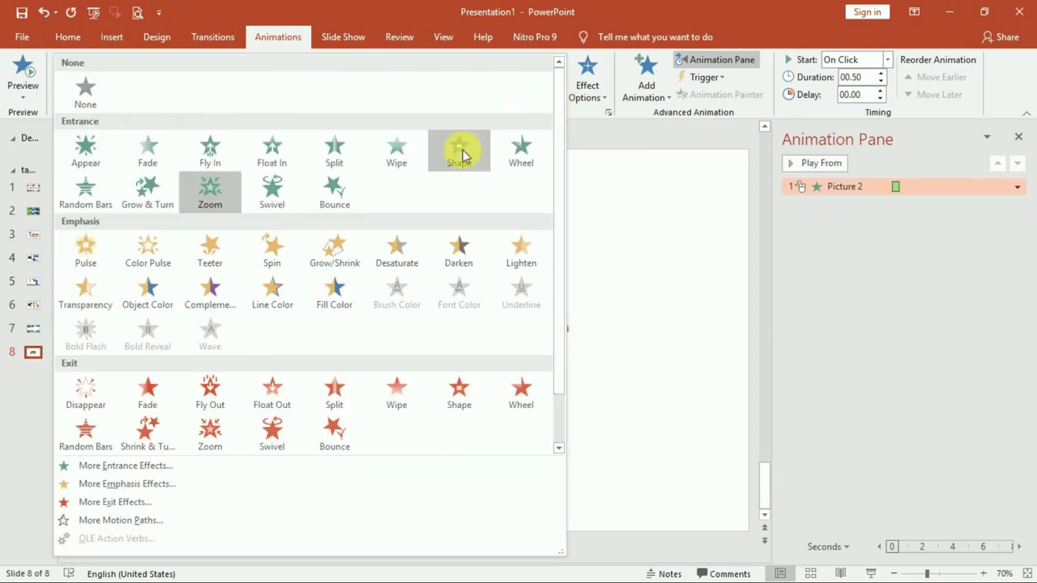
Try Grow/Shrink, Color Pulse and Desaturate emphasis on the tiger, settling on Fill Color.
click(331, 261)
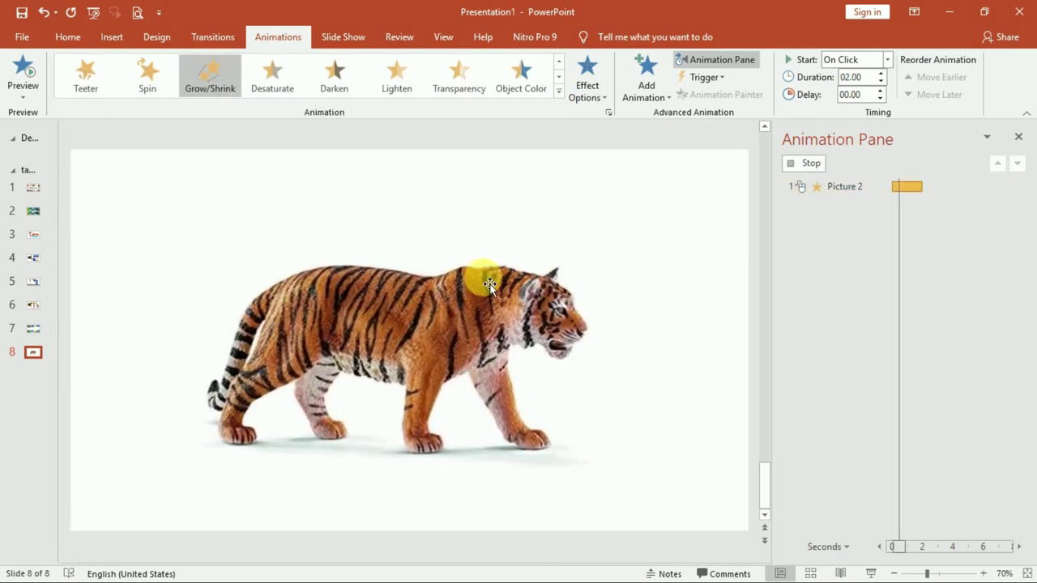
click(560, 91)
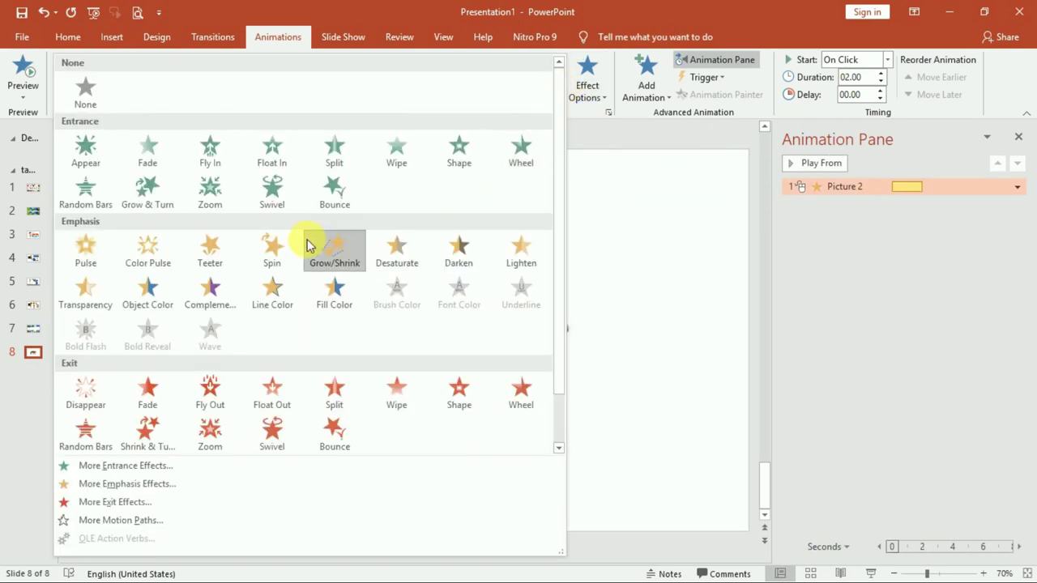
click(166, 245)
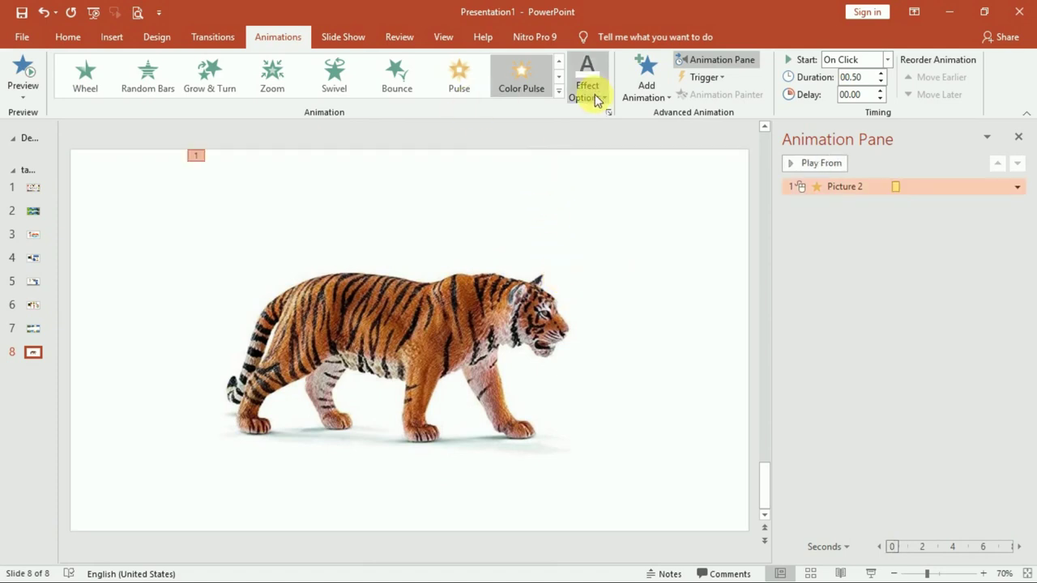
click(559, 91)
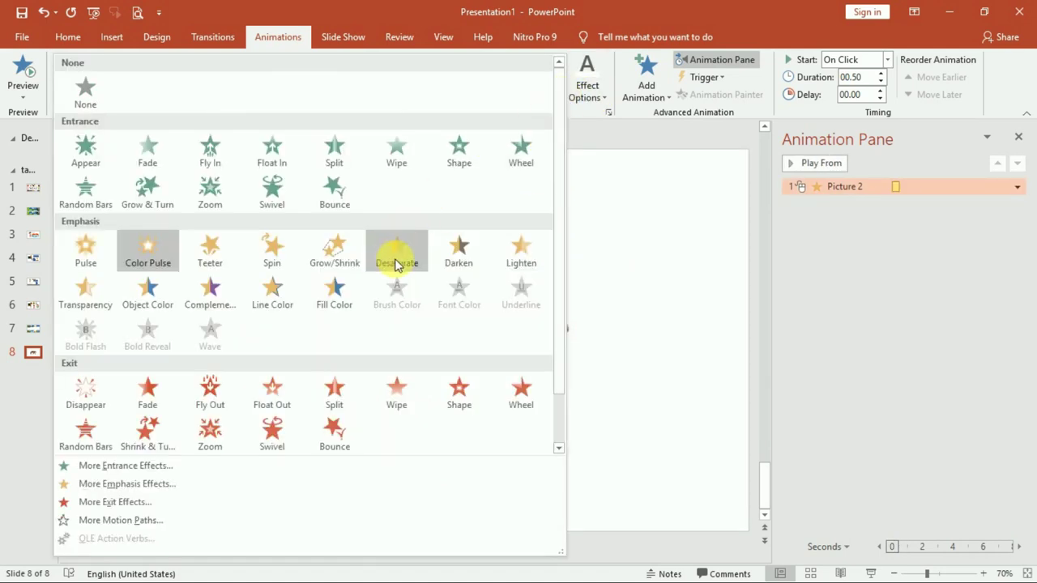
click(397, 256)
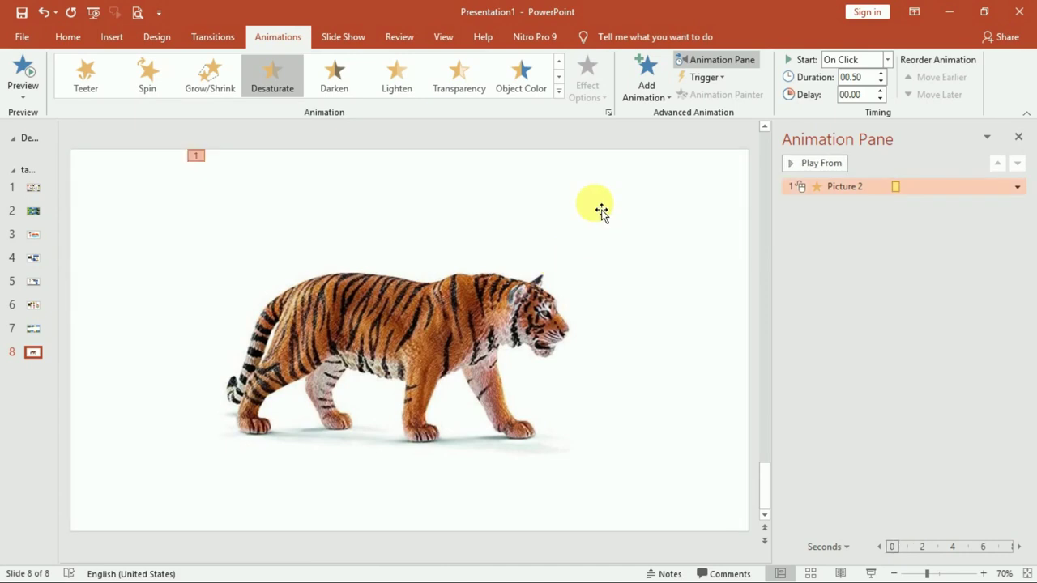
click(558, 90)
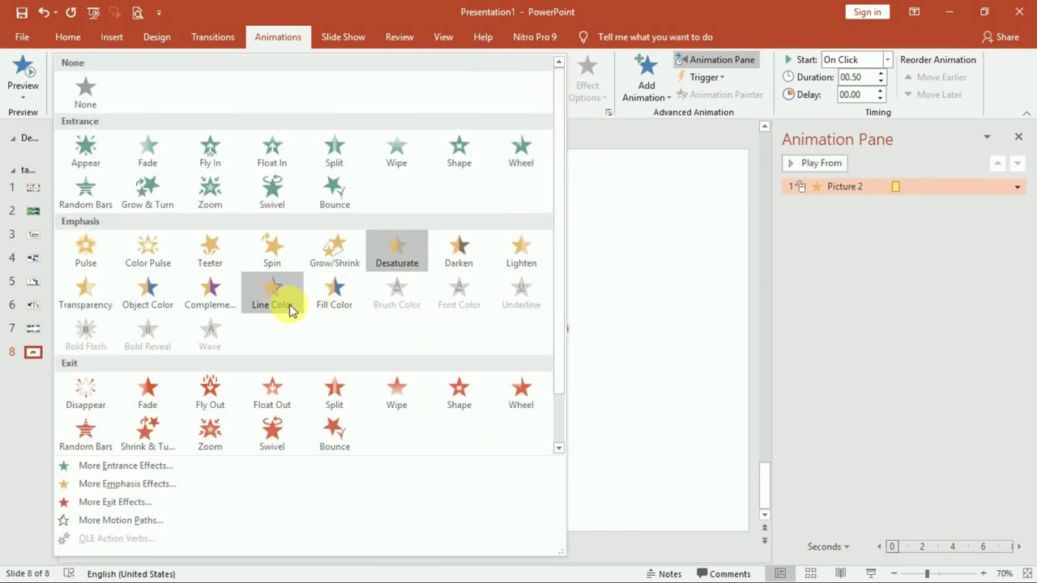
click(331, 298)
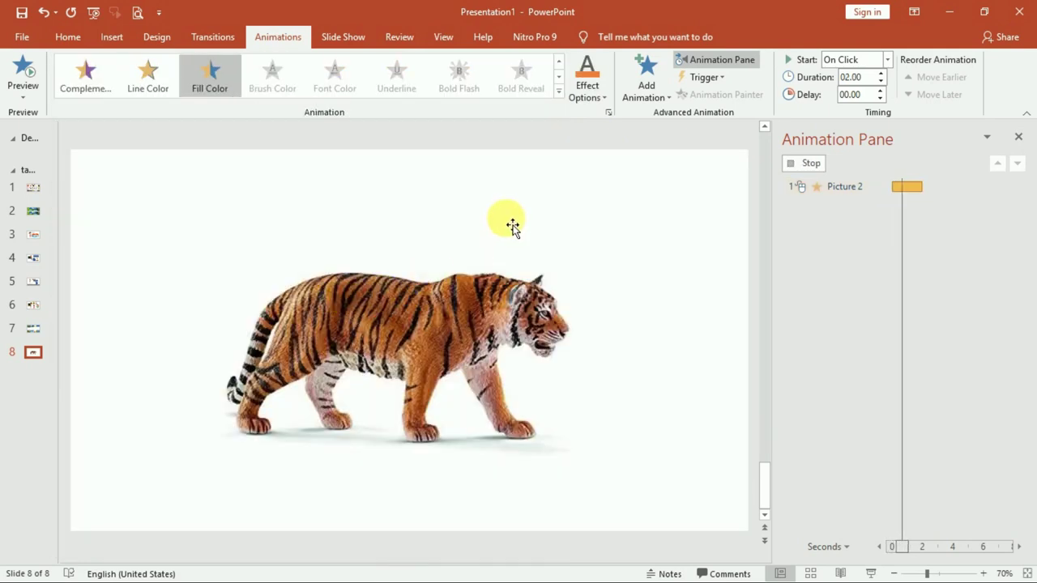
Set the tiger's Fill Color emphasis colour to yellow.
right_click(905, 190)
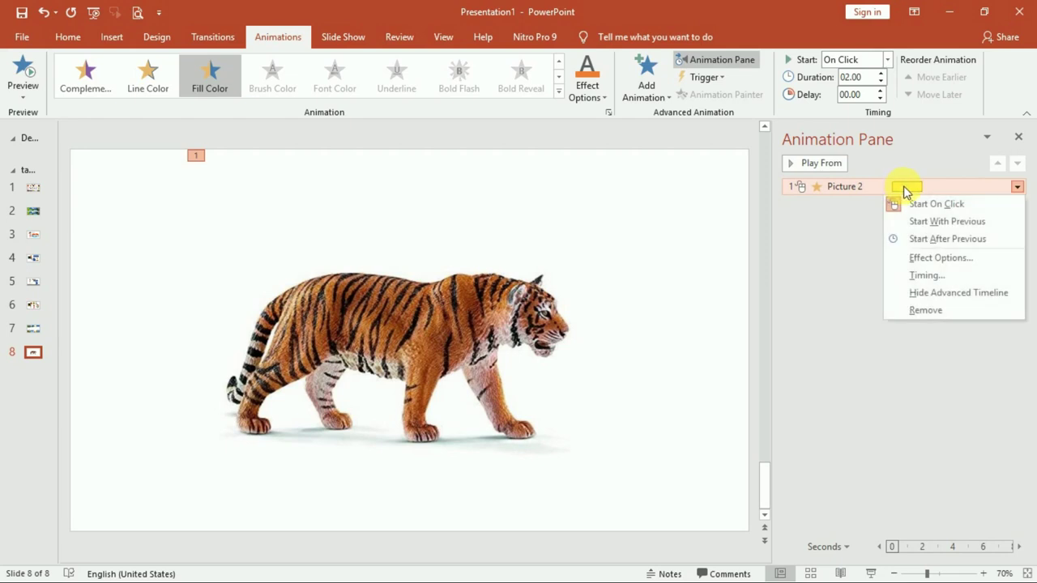
click(908, 191)
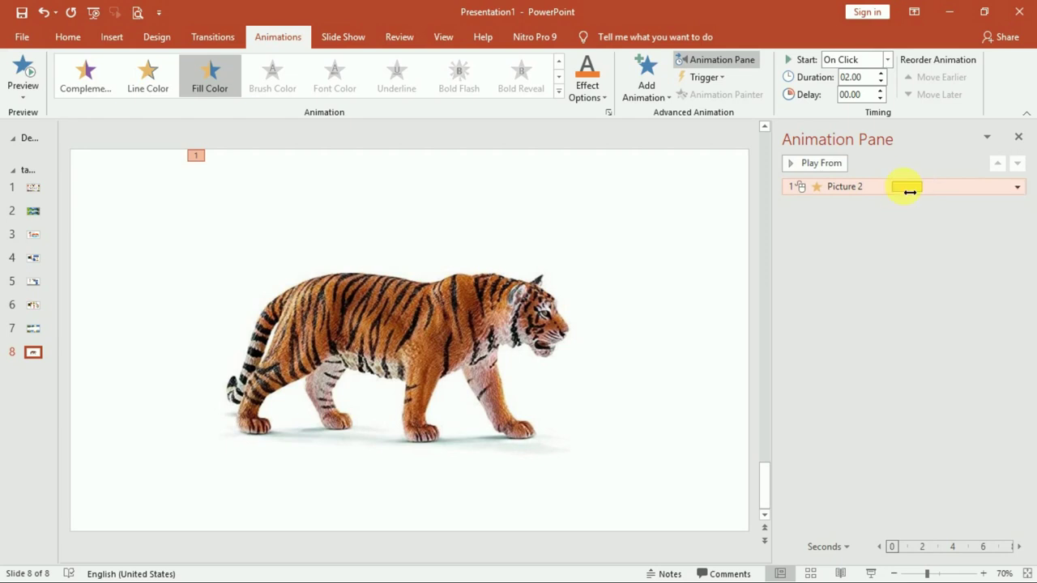
click(599, 98)
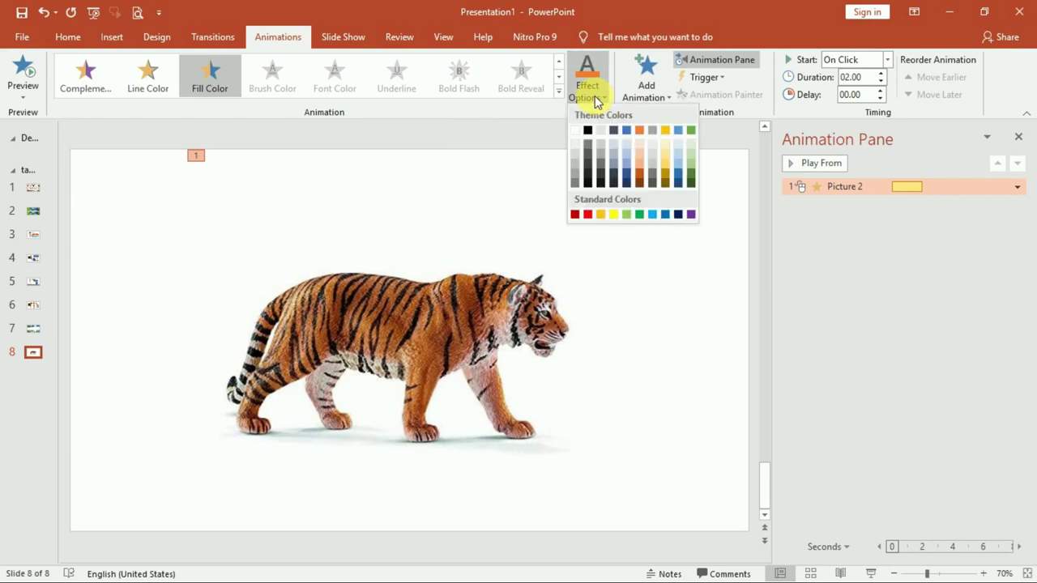
click(614, 215)
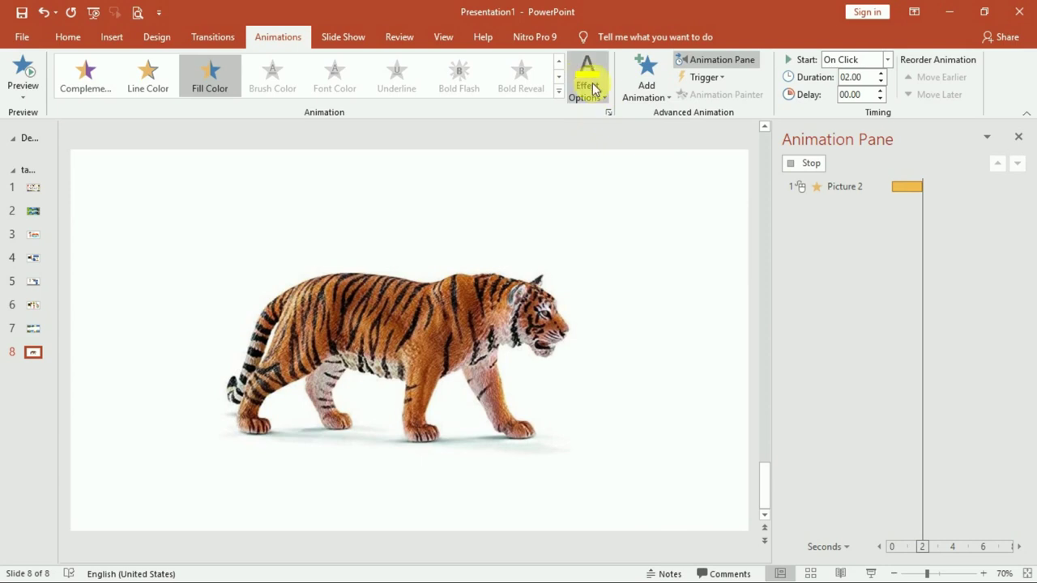
click(474, 324)
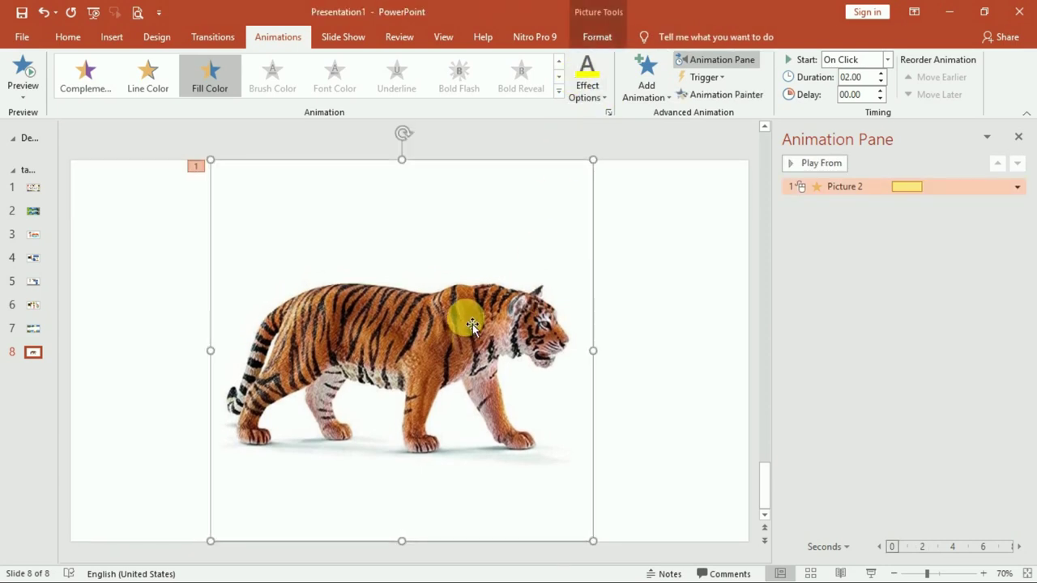
click(146, 219)
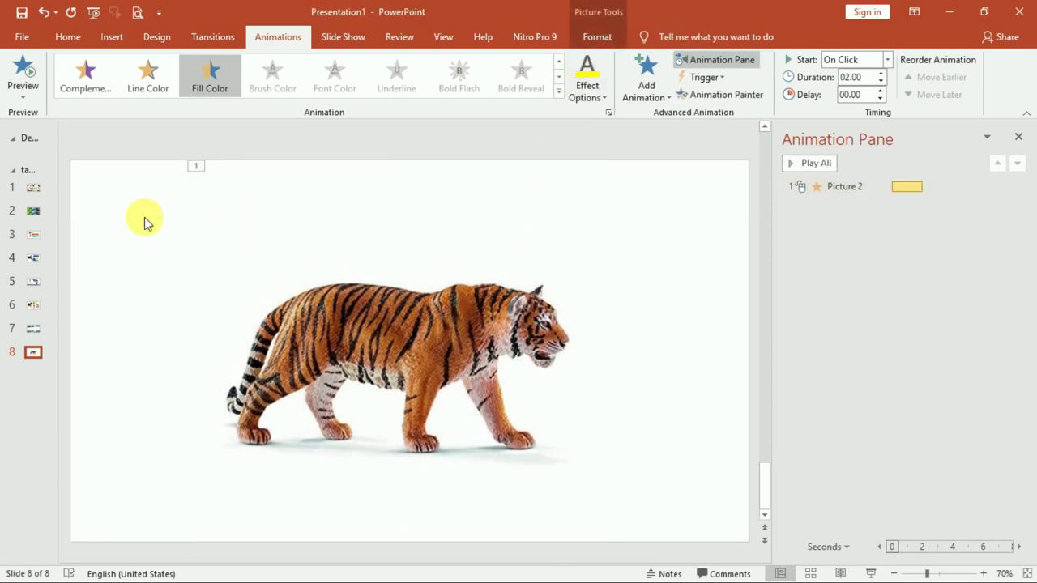
Insert a WordArt box, move it to the top of slide 8, and make it read 'This is a tiger'.
click(111, 38)
click(764, 99)
click(765, 128)
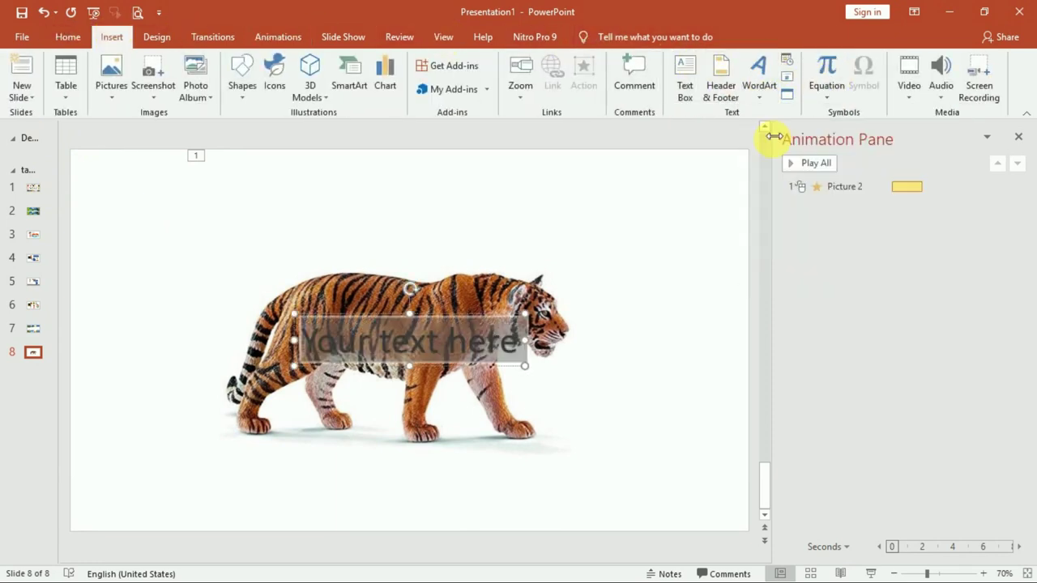
click(376, 319)
drag(365, 313, 396, 175)
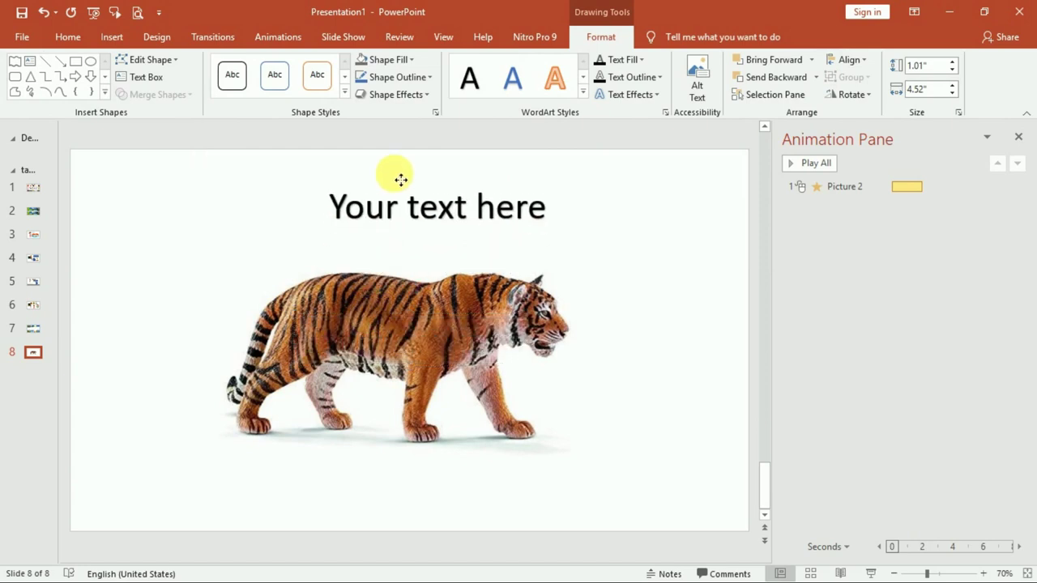
drag(334, 202, 554, 204)
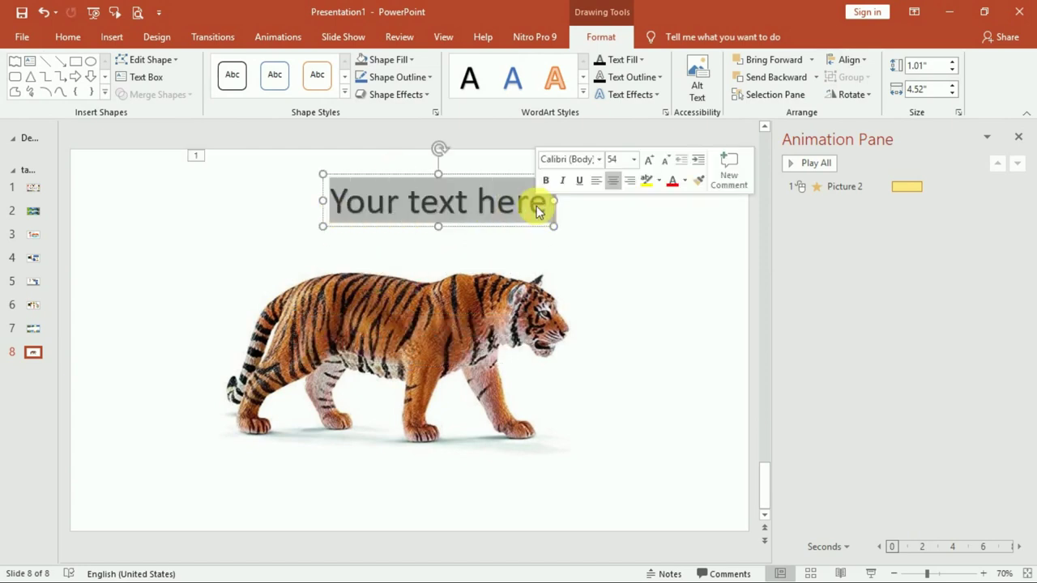
text(This is a t)
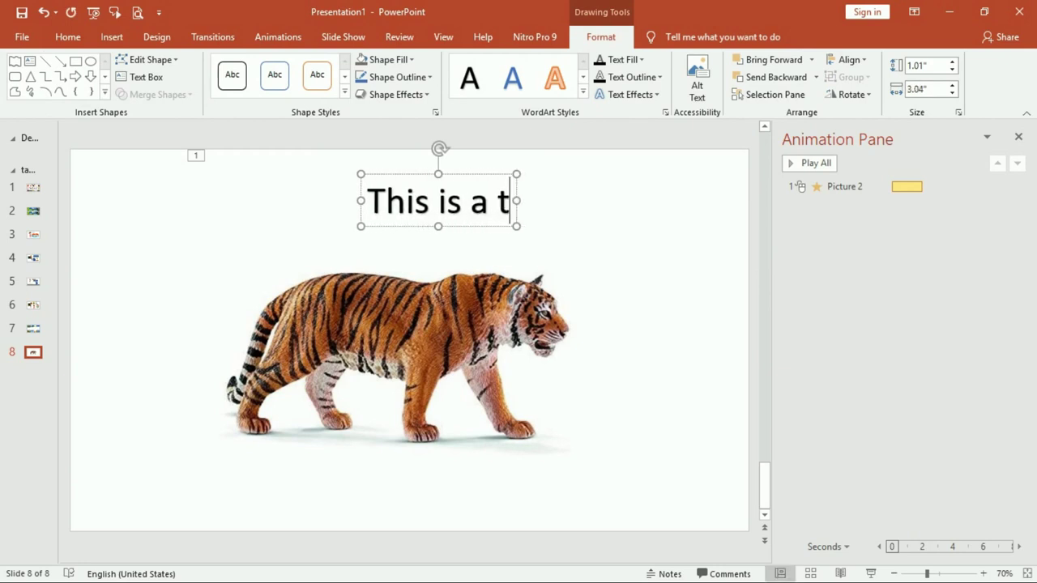
text(iger)
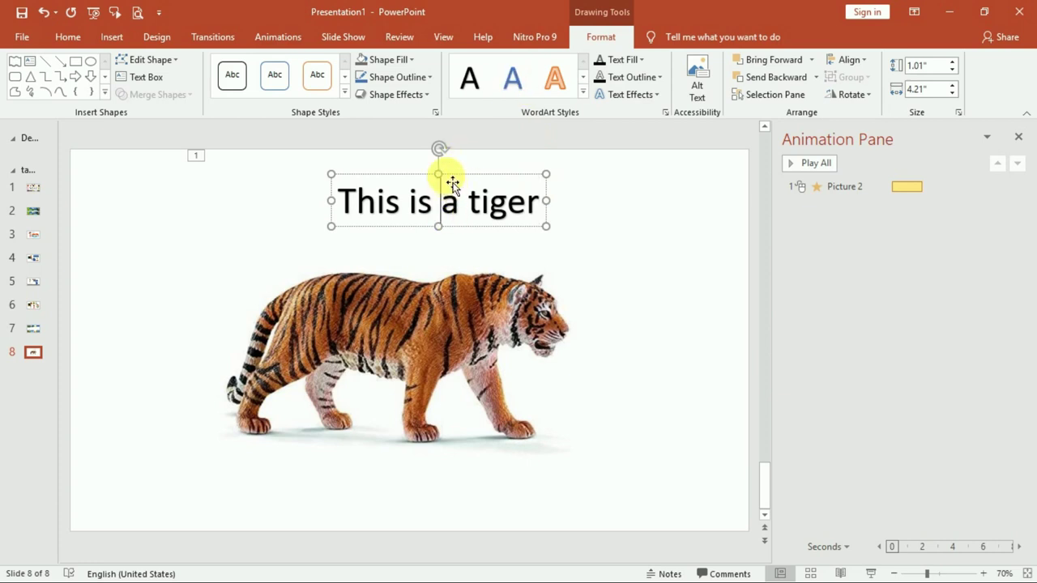
click(278, 37)
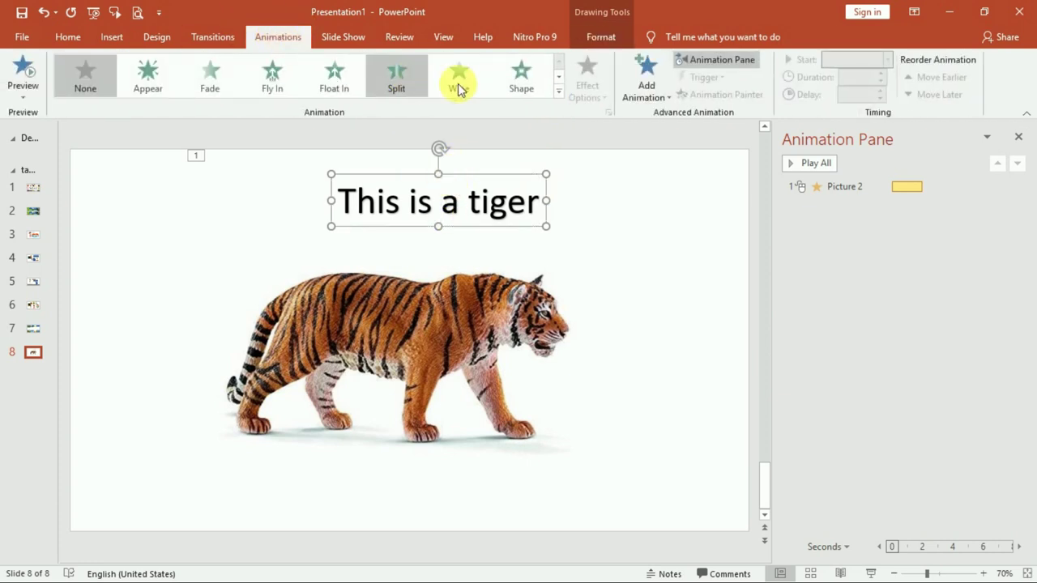
Preview Underline, Bold Flash and Bold Reveal emphasis effects on the 'This is a tiger' title.
click(558, 91)
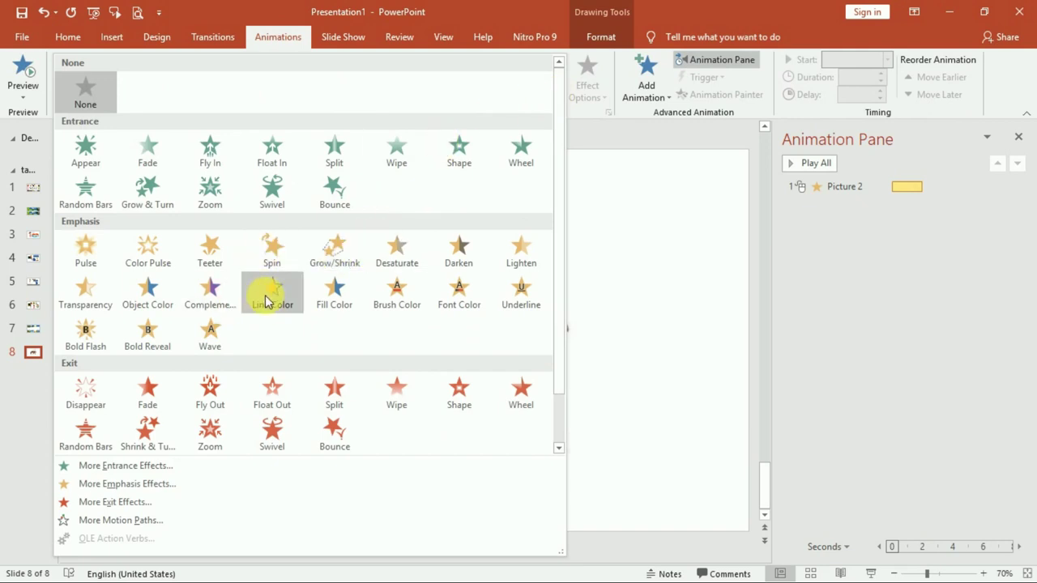
click(199, 293)
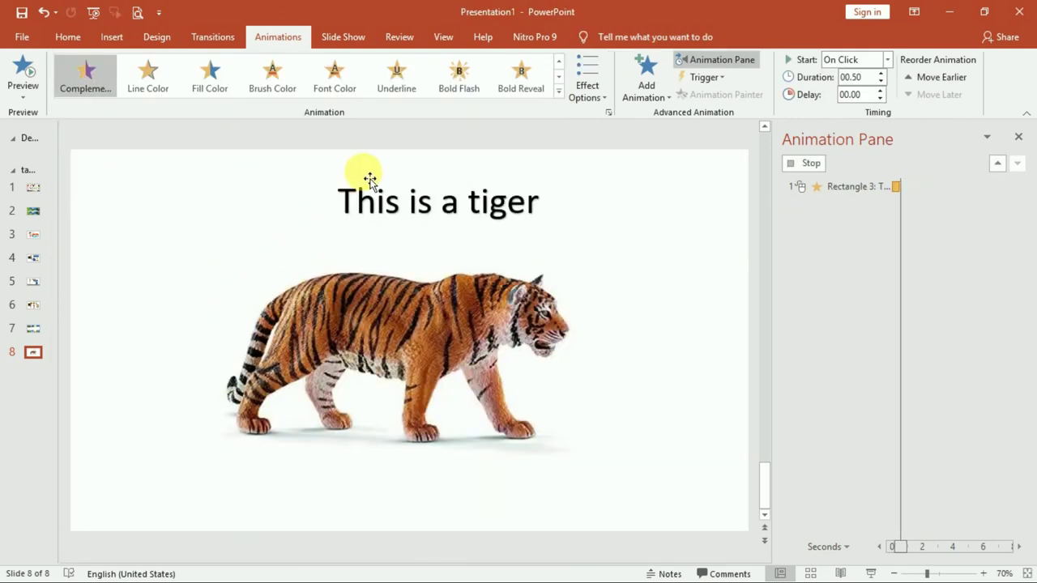
click(414, 83)
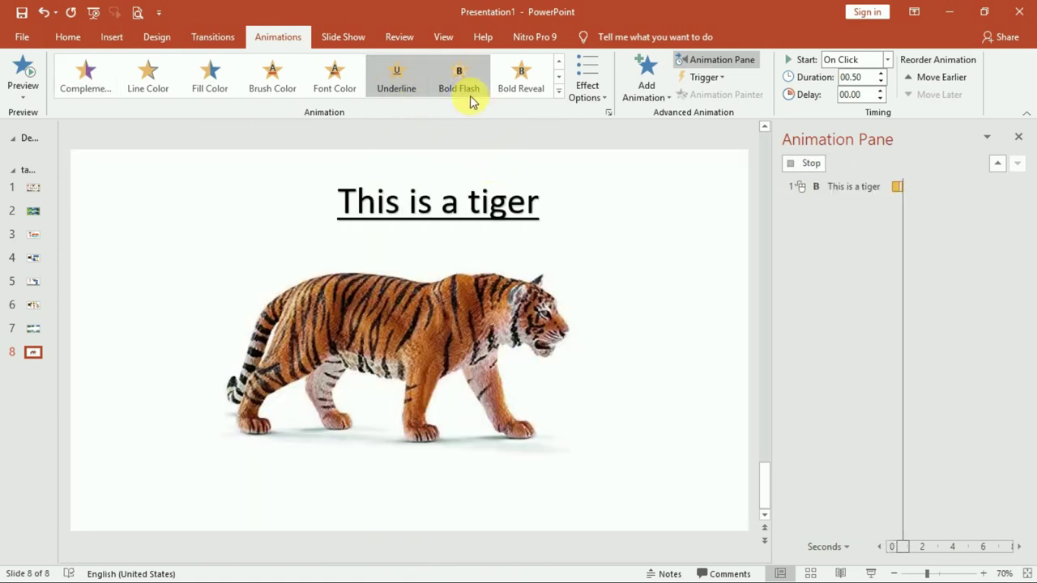
click(469, 89)
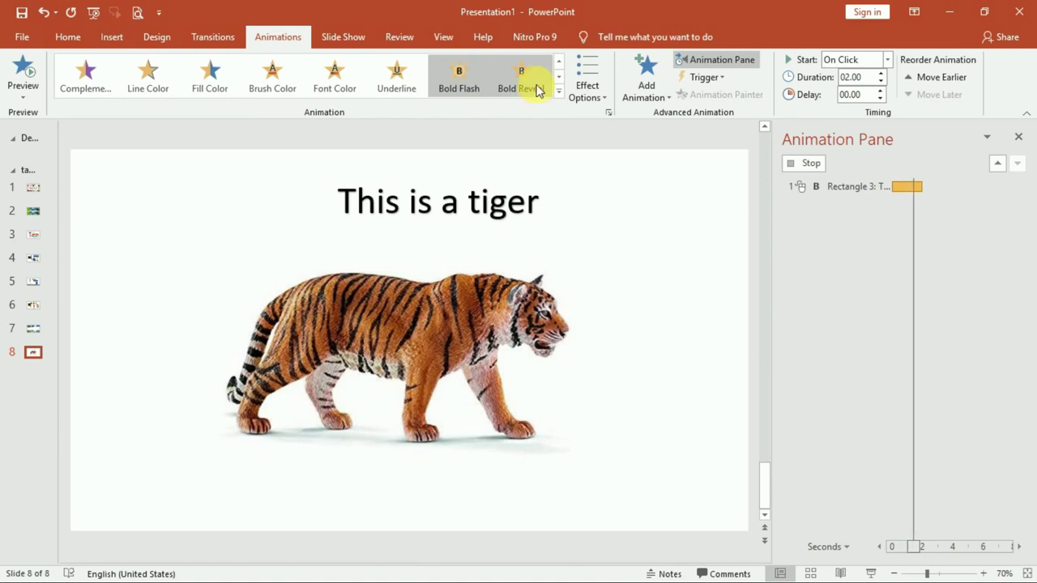
click(527, 83)
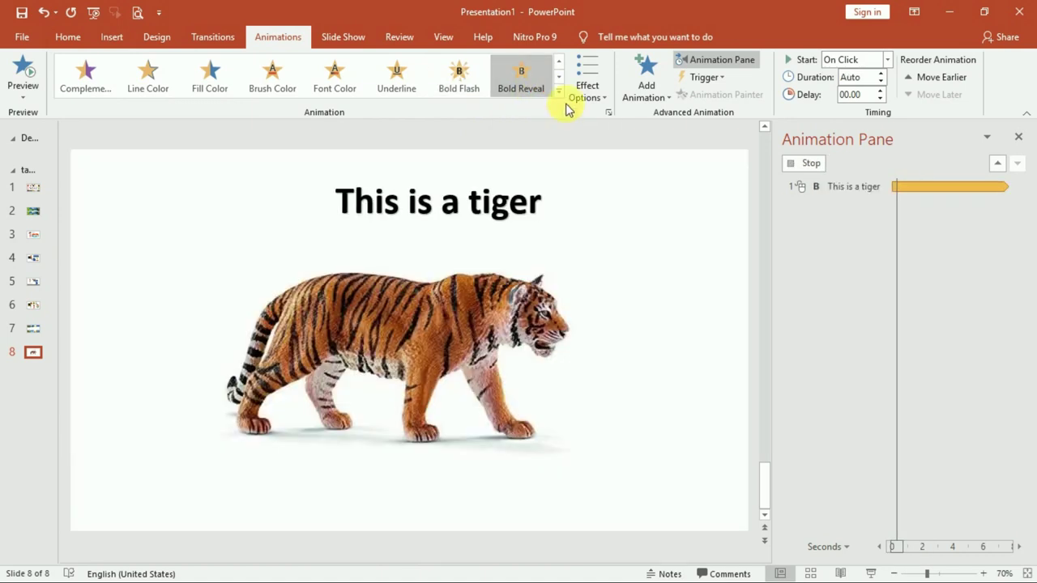
click(558, 91)
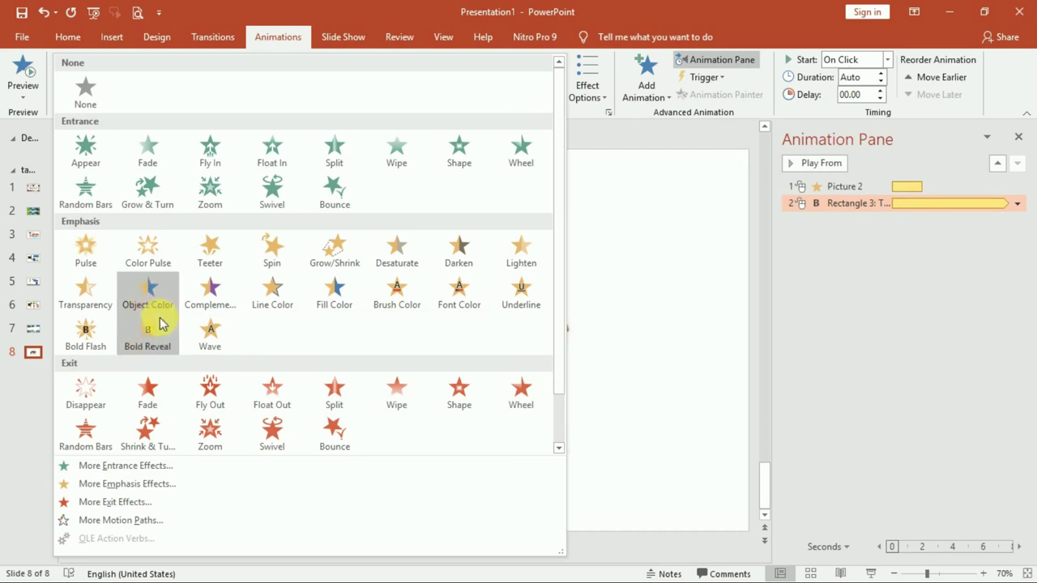
click(104, 345)
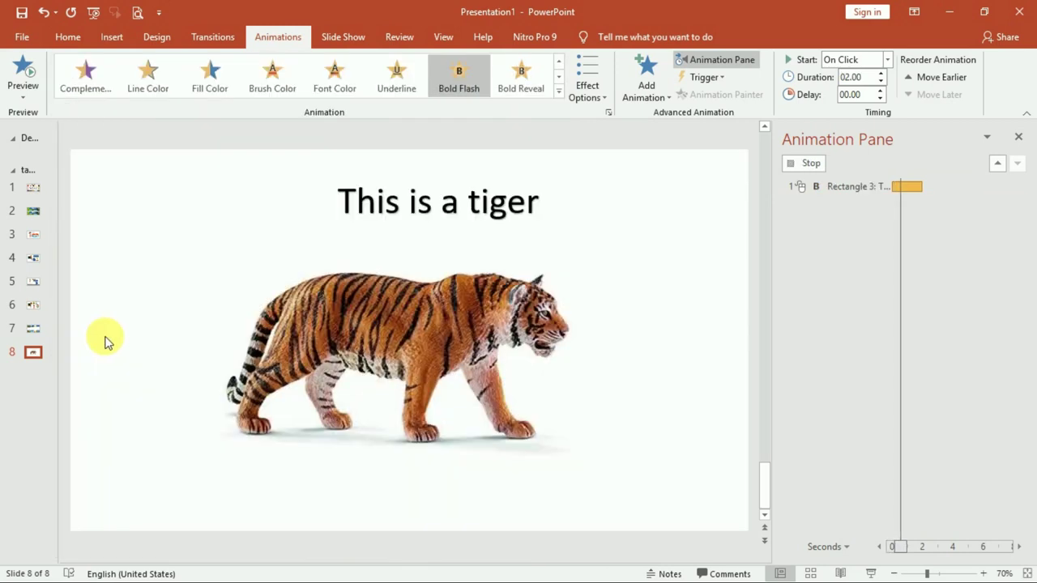
Try Lighten, then apply the Fill Color emphasis to the title.
click(558, 90)
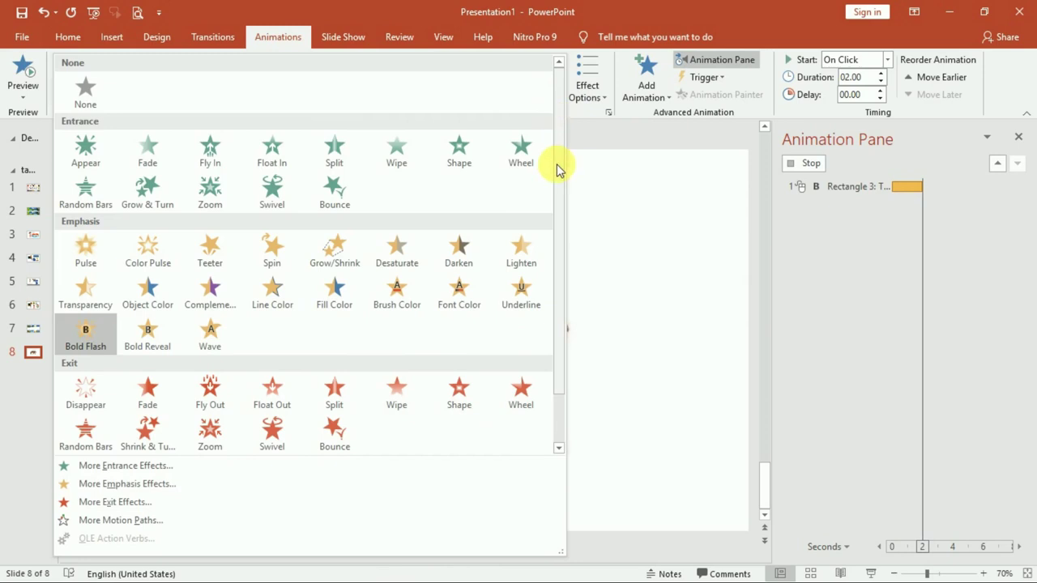
click(525, 266)
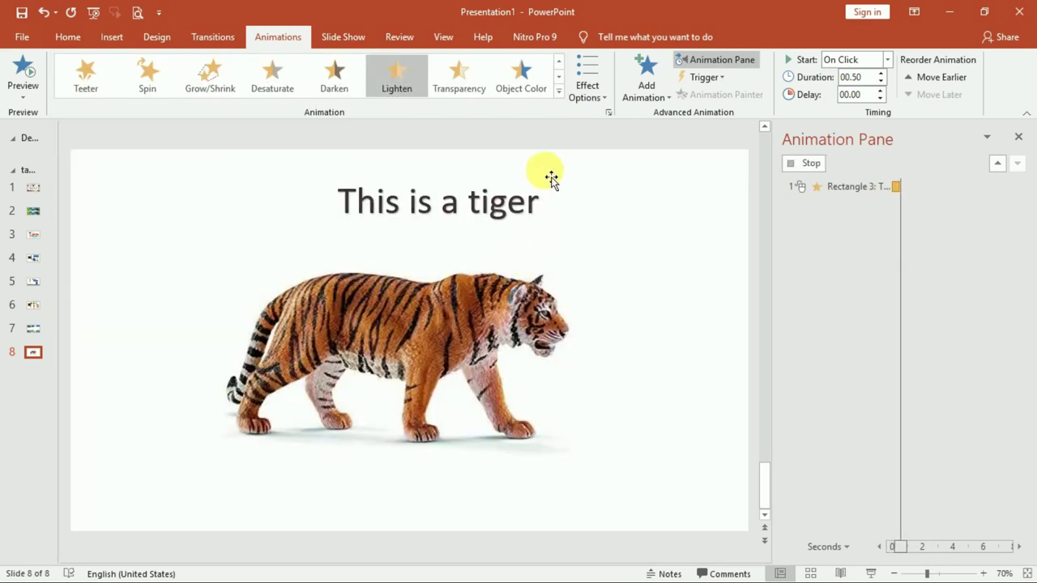
click(557, 92)
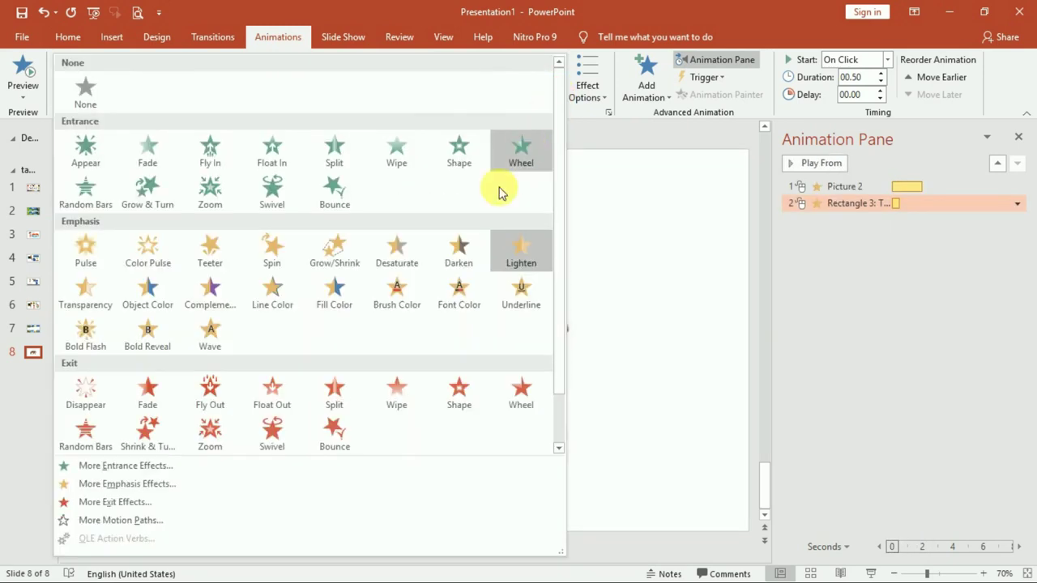
click(328, 299)
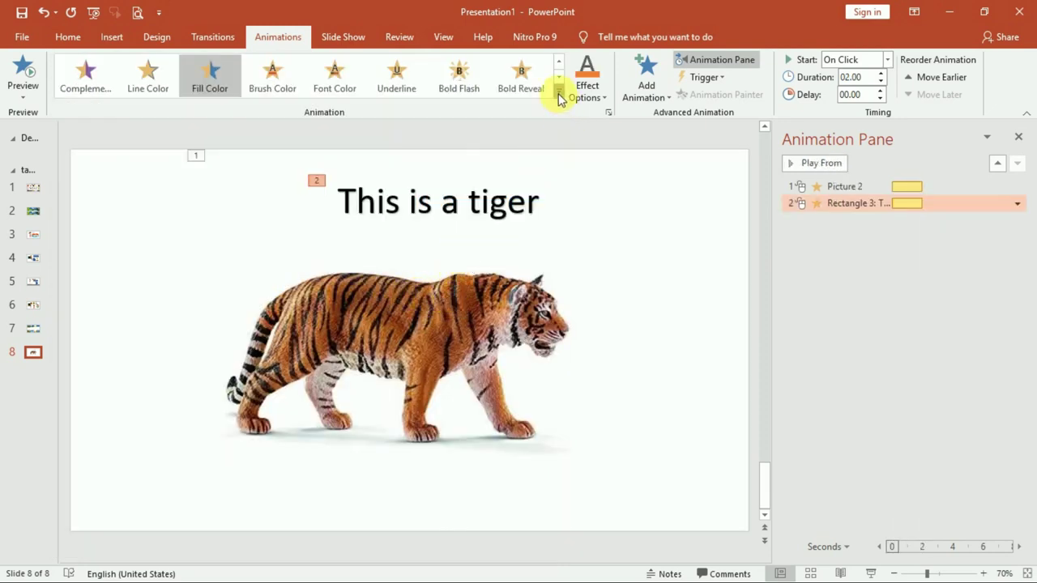
click(559, 92)
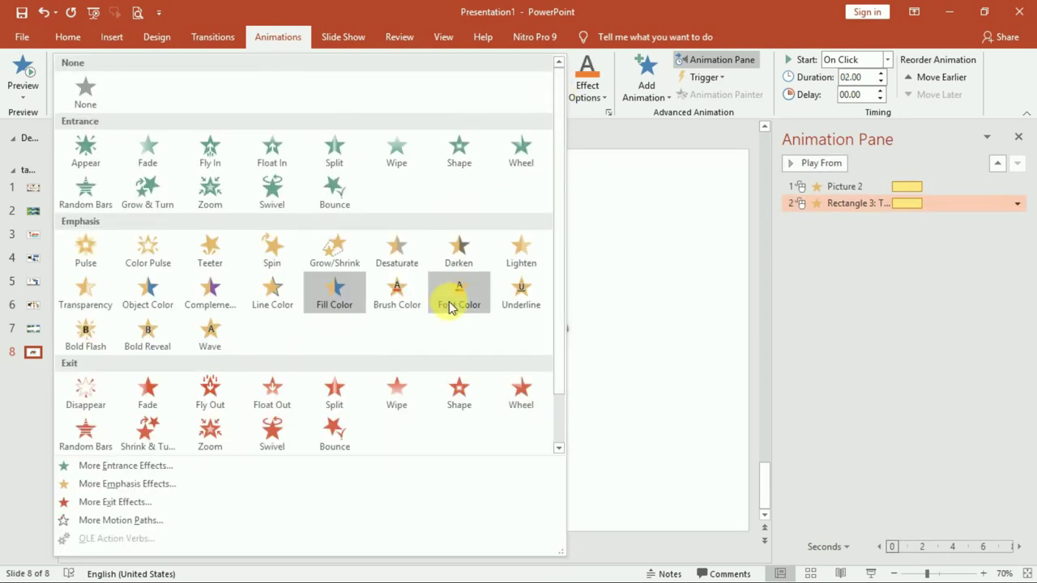
click(625, 300)
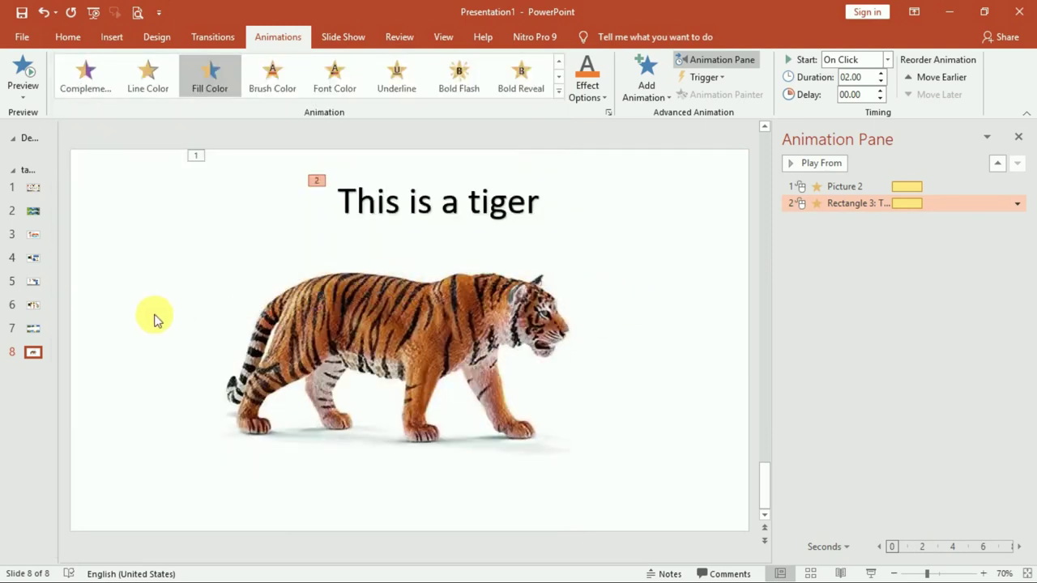
Set the tiger picture's first animation to a Zoom entrance.
click(447, 348)
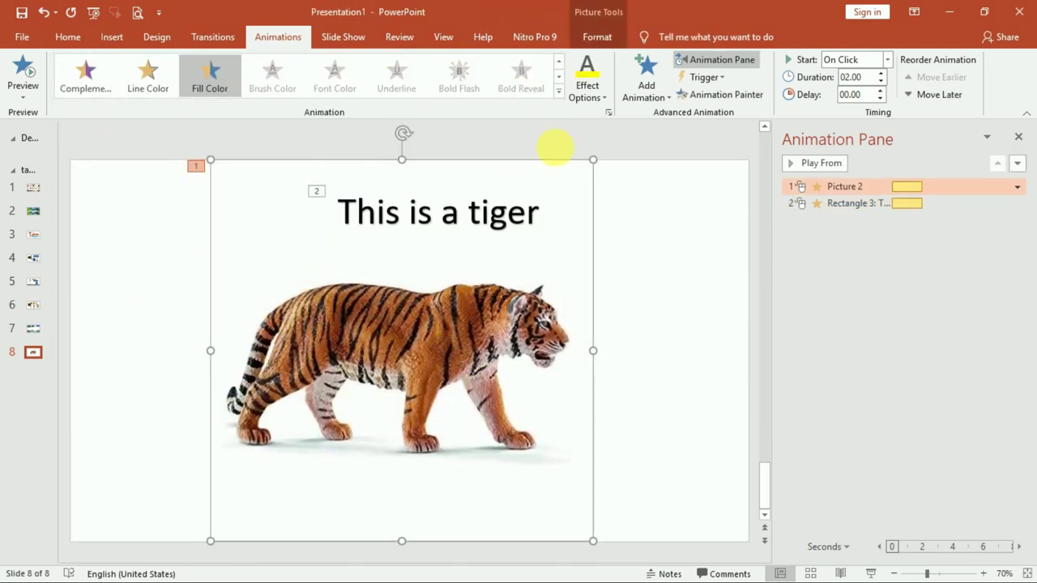
click(559, 92)
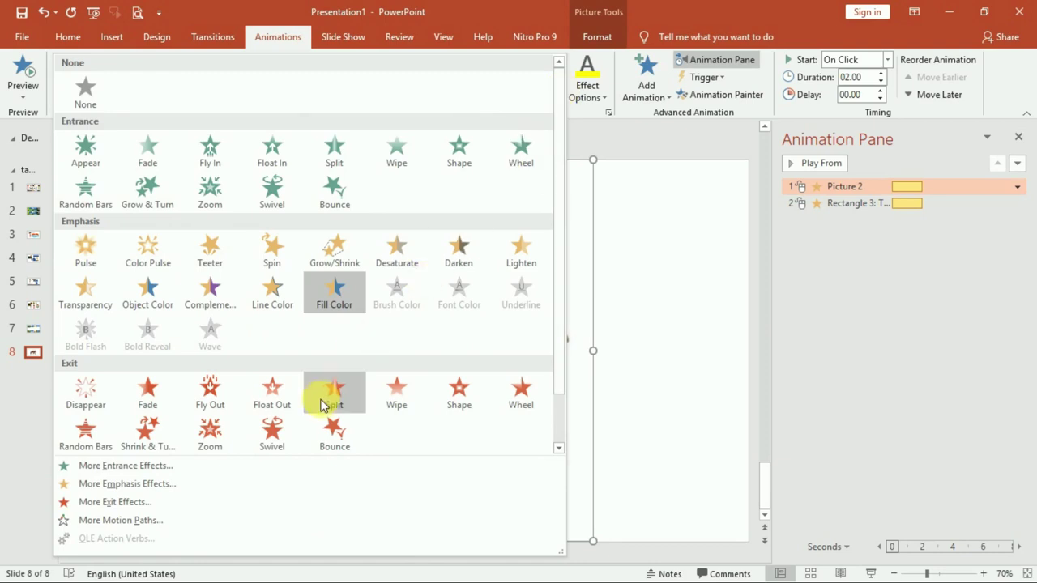
click(222, 441)
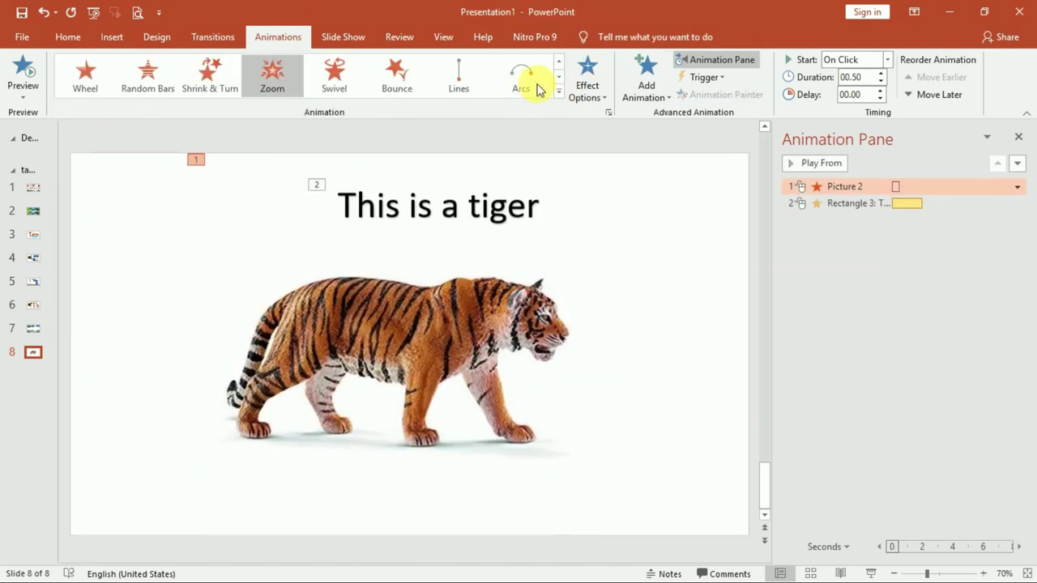
click(559, 92)
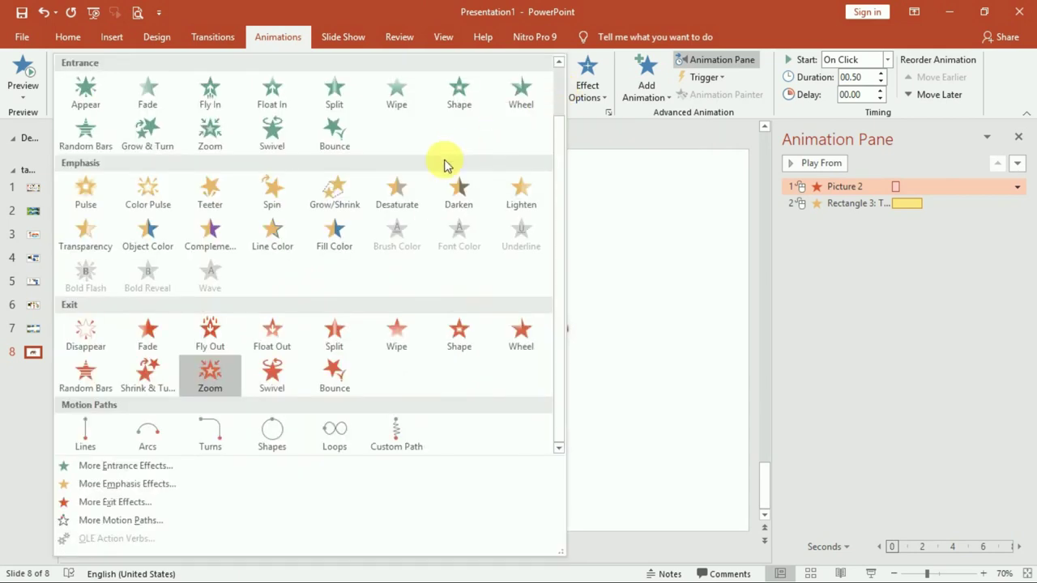
click(212, 134)
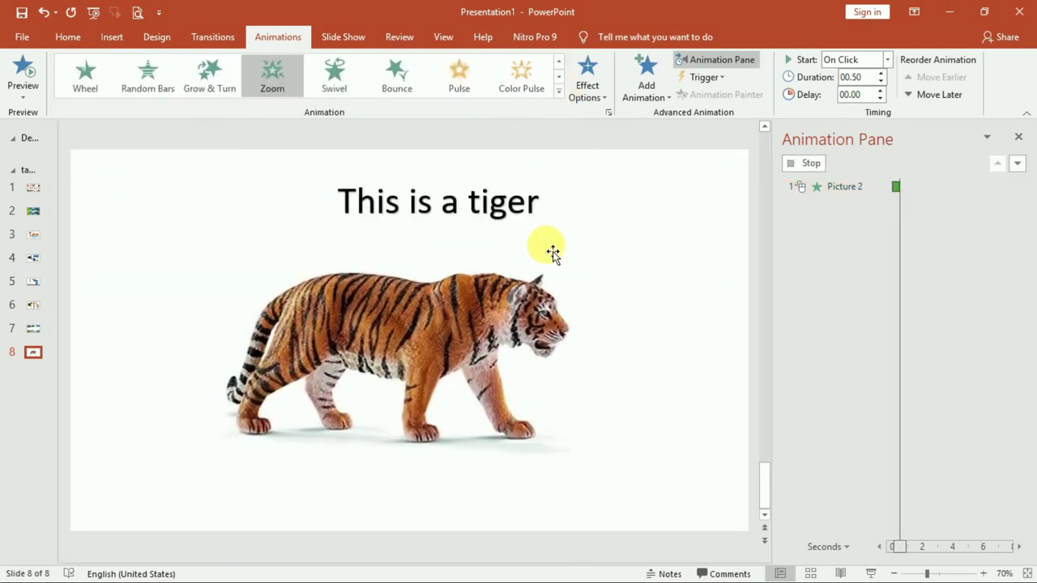
Add a Zoom exit as the tiger's third animation and preview the slide's animations.
click(659, 81)
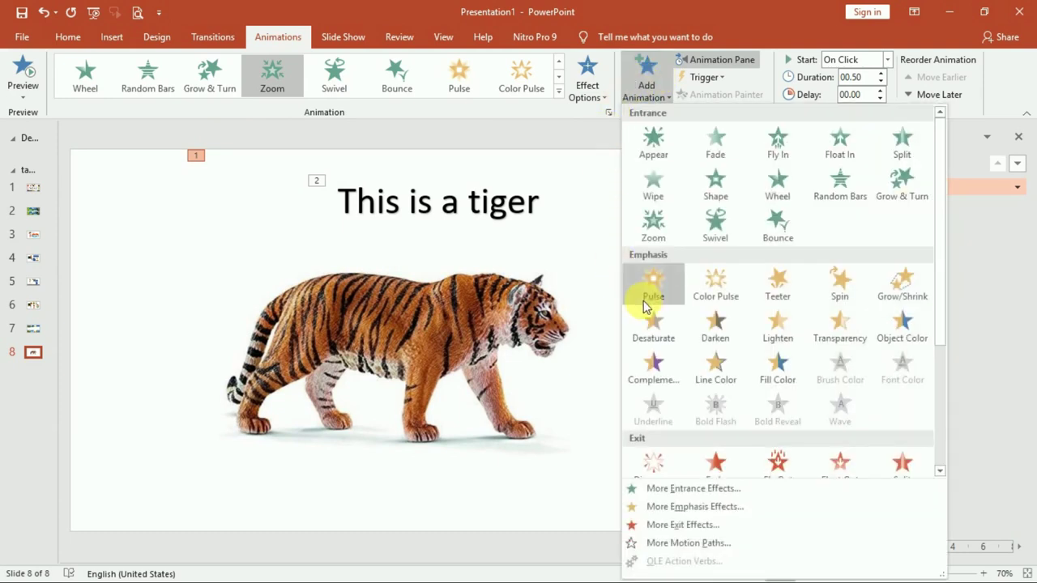
scroll(753, 446, down, 3)
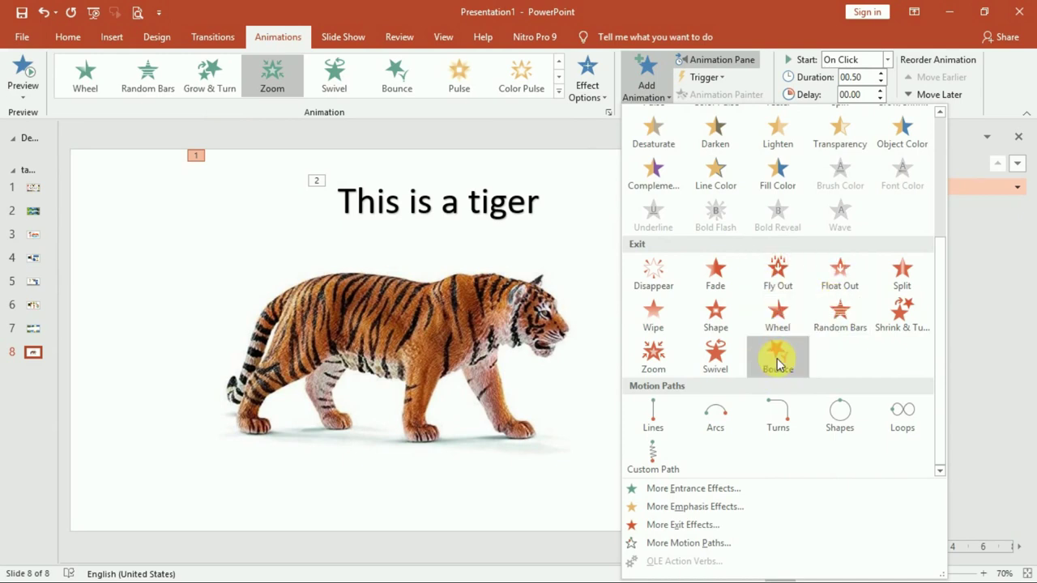
click(655, 358)
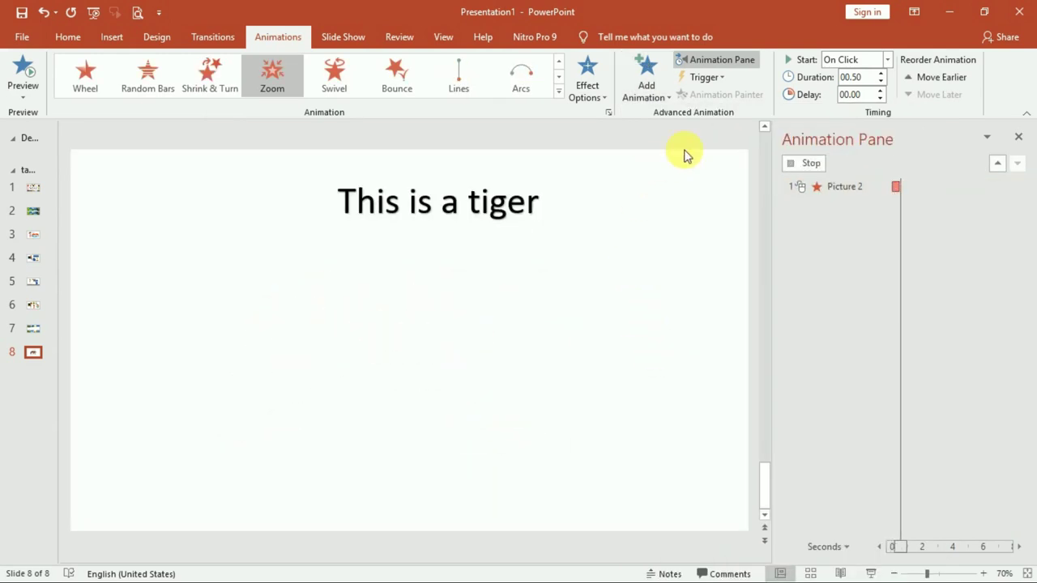
click(24, 75)
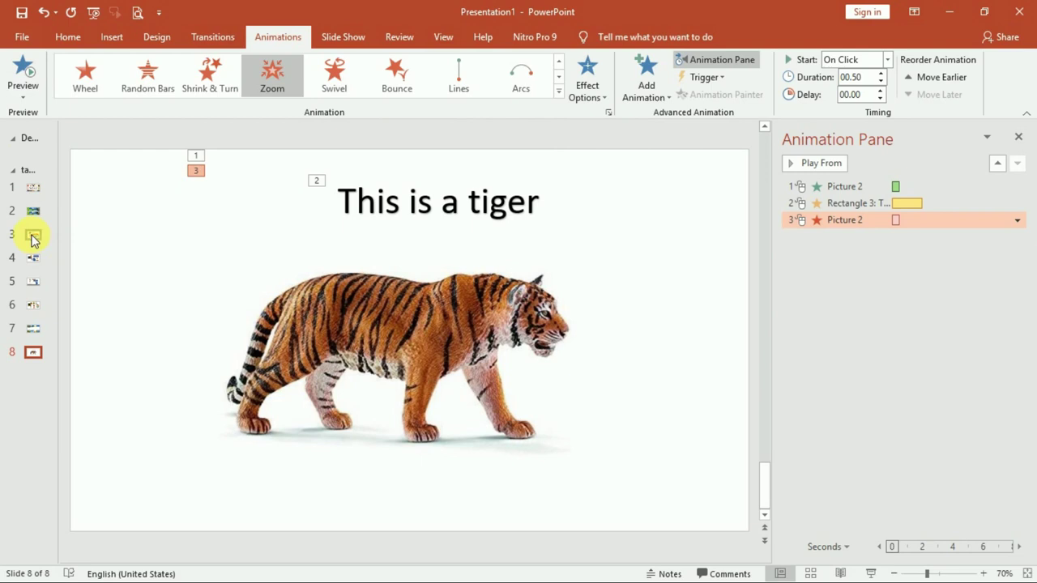
Browse the Help! Help! and teacher-trophy slides, then return to the tiger slide.
click(34, 259)
click(34, 282)
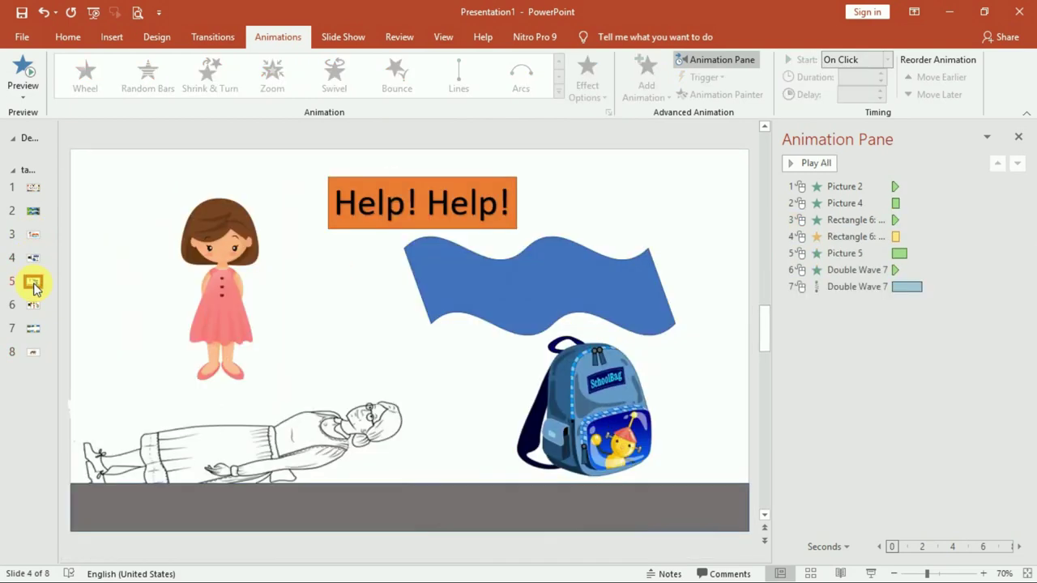
click(37, 304)
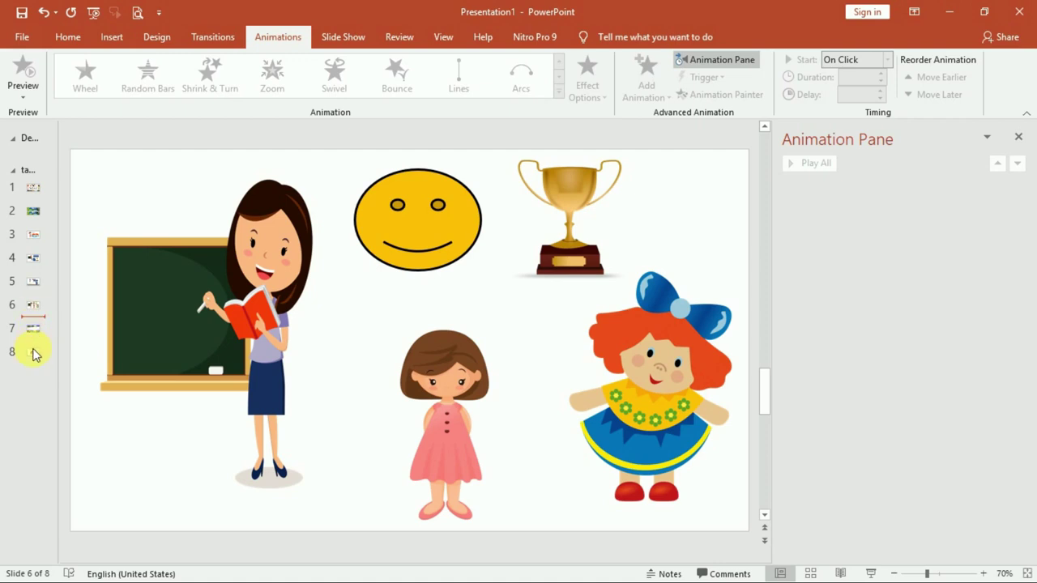
click(34, 352)
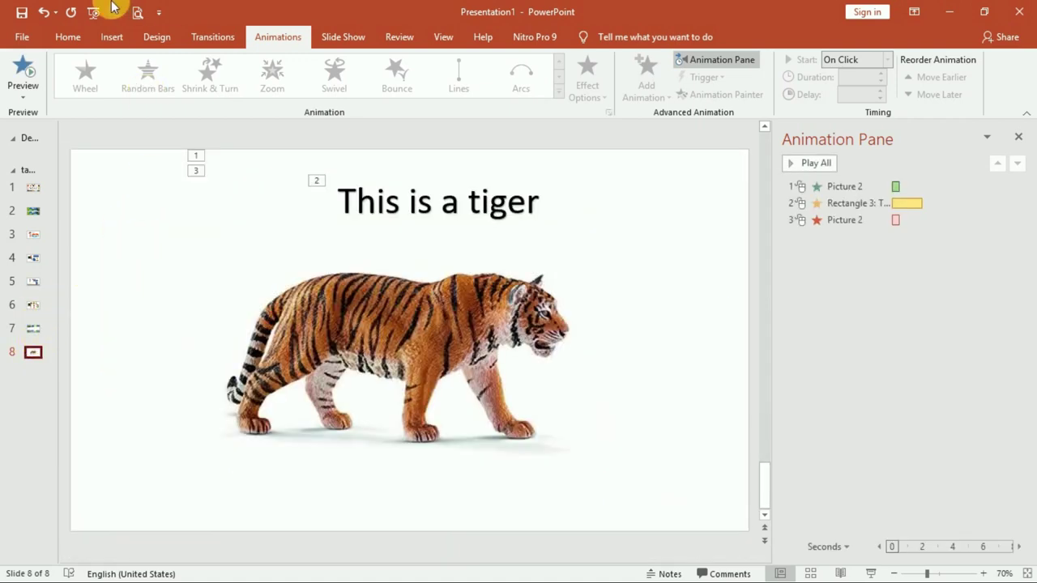
Record a short audio clip named narration and add it to the tiger slide.
click(109, 38)
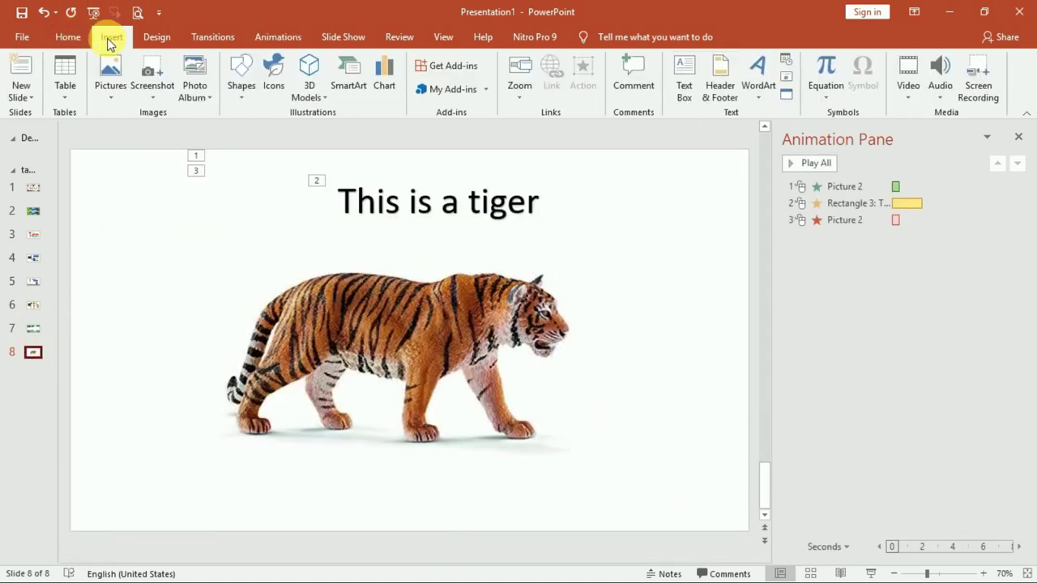
click(945, 101)
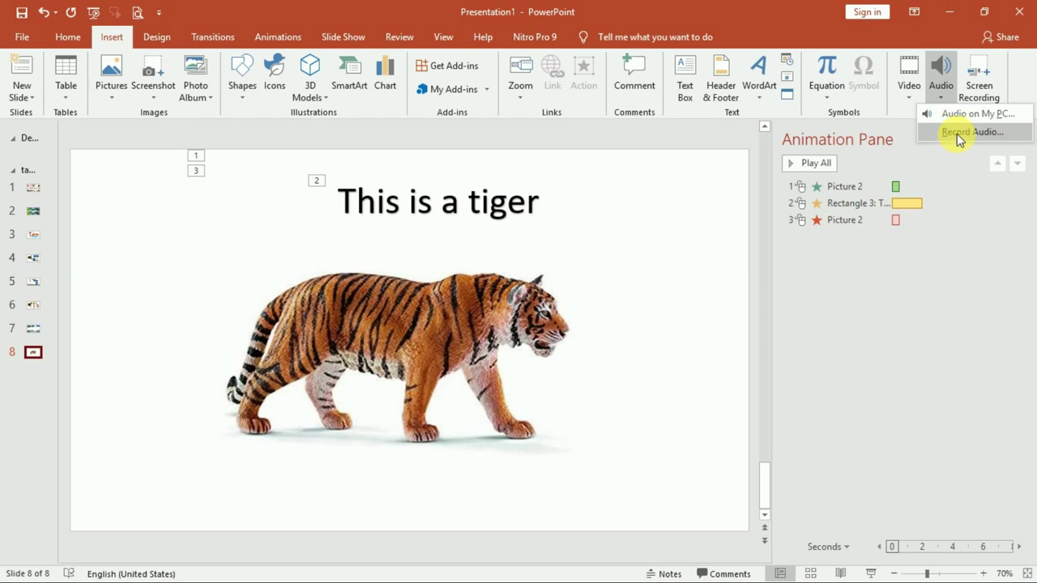
click(958, 134)
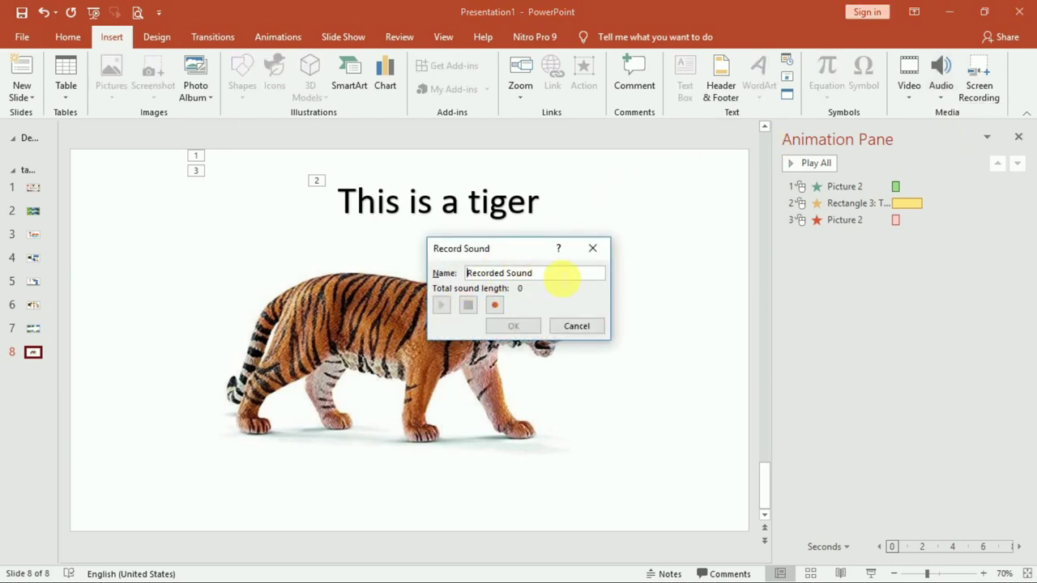
drag(531, 275, 424, 284)
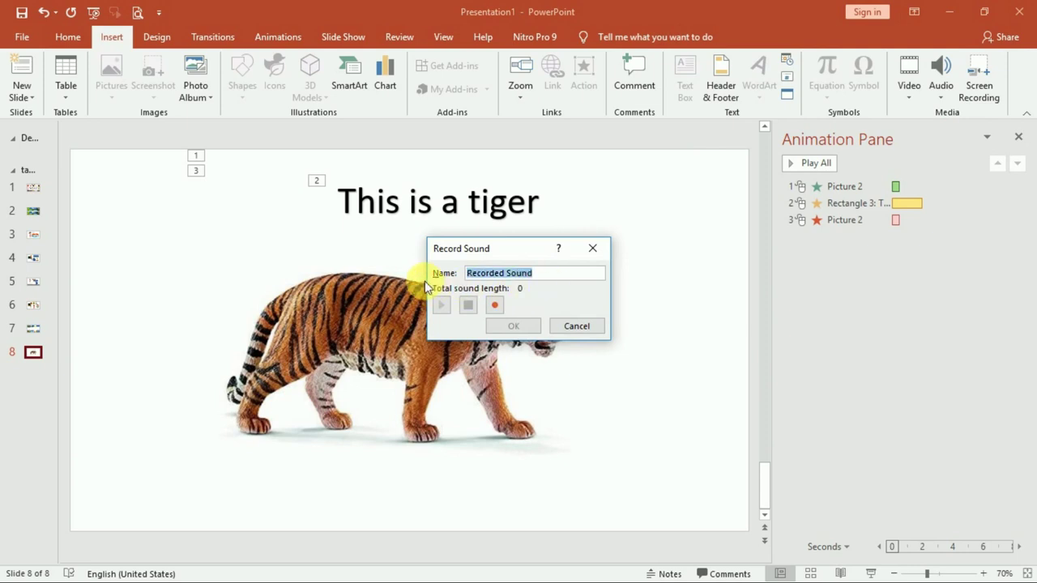
text(narration)
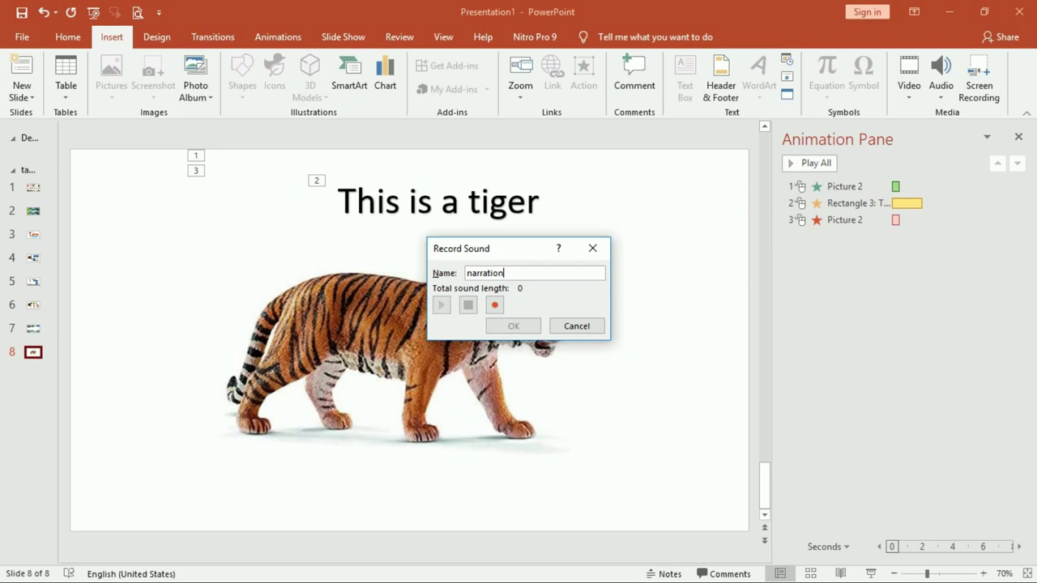
click(495, 307)
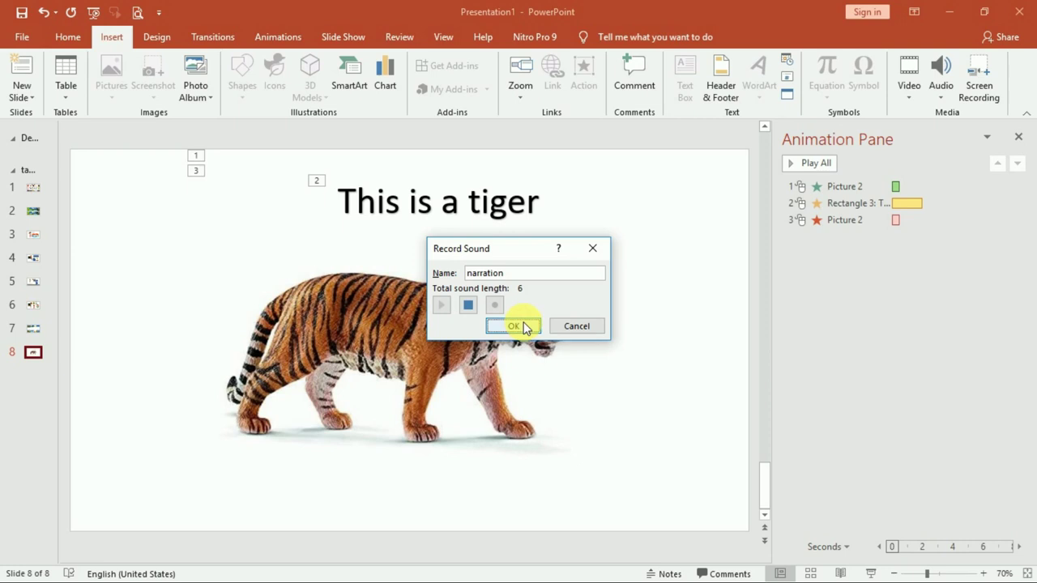
click(468, 306)
click(513, 328)
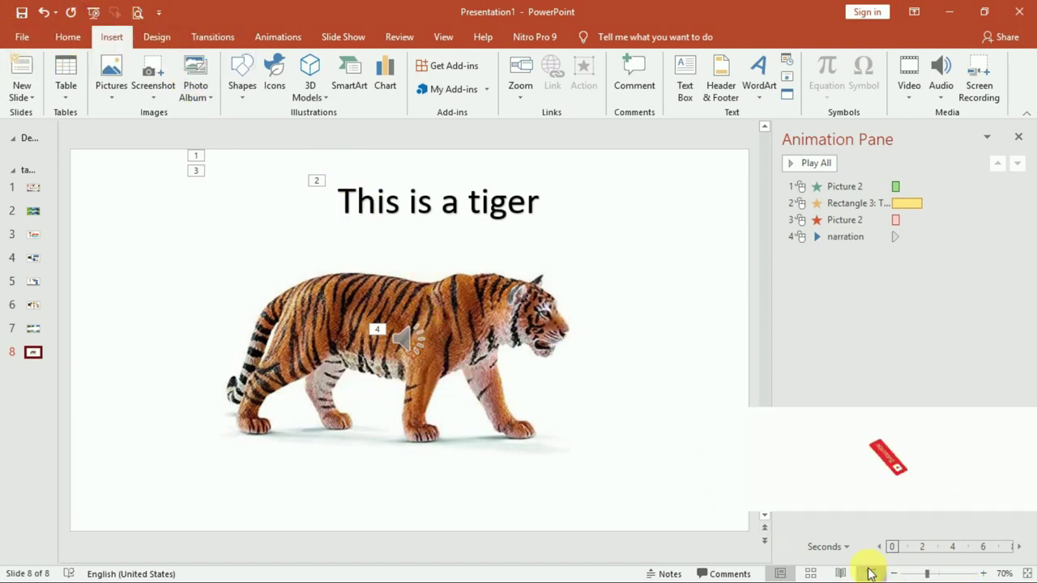
Run the slide show from this slide, play the narration, bring in the tiger, then exit.
click(871, 573)
mouse_move(512, 292)
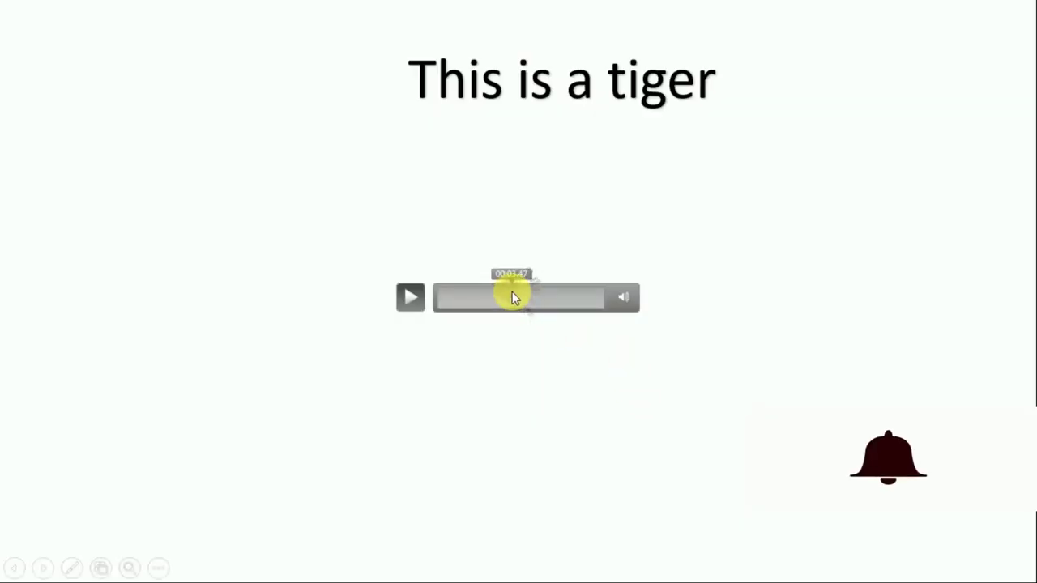
click(410, 296)
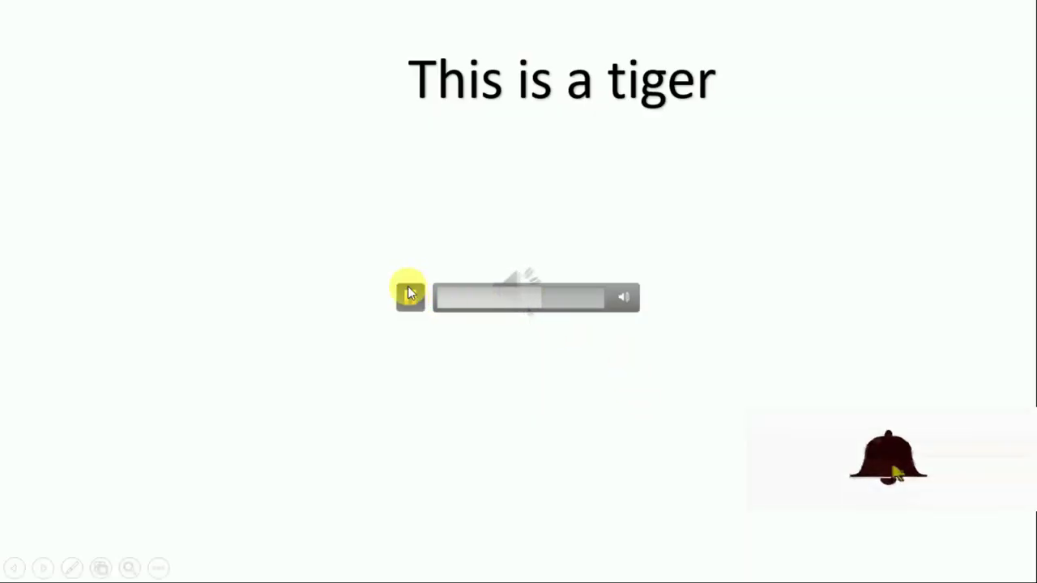
click(518, 231)
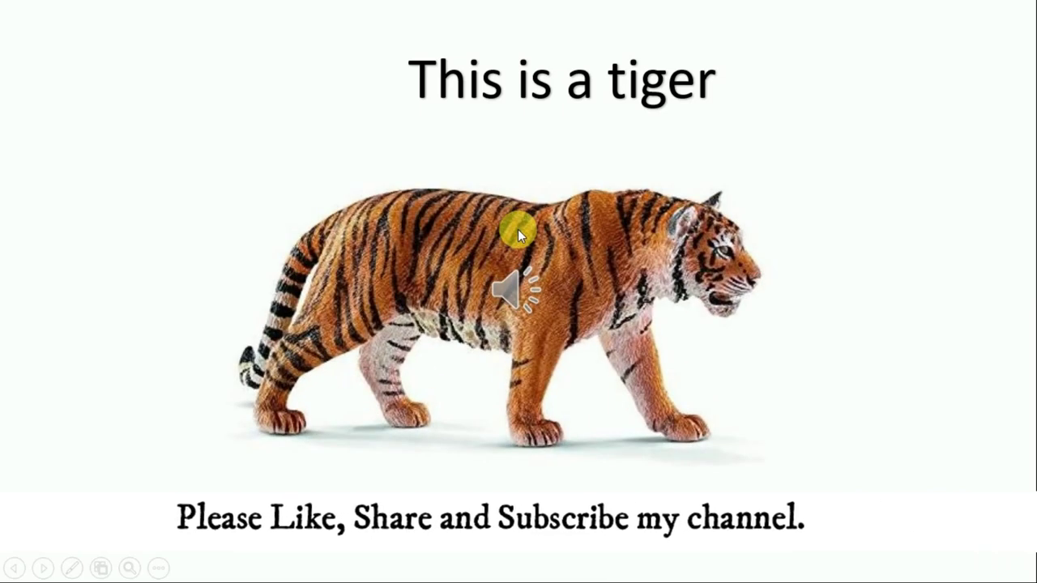
key(Escape)
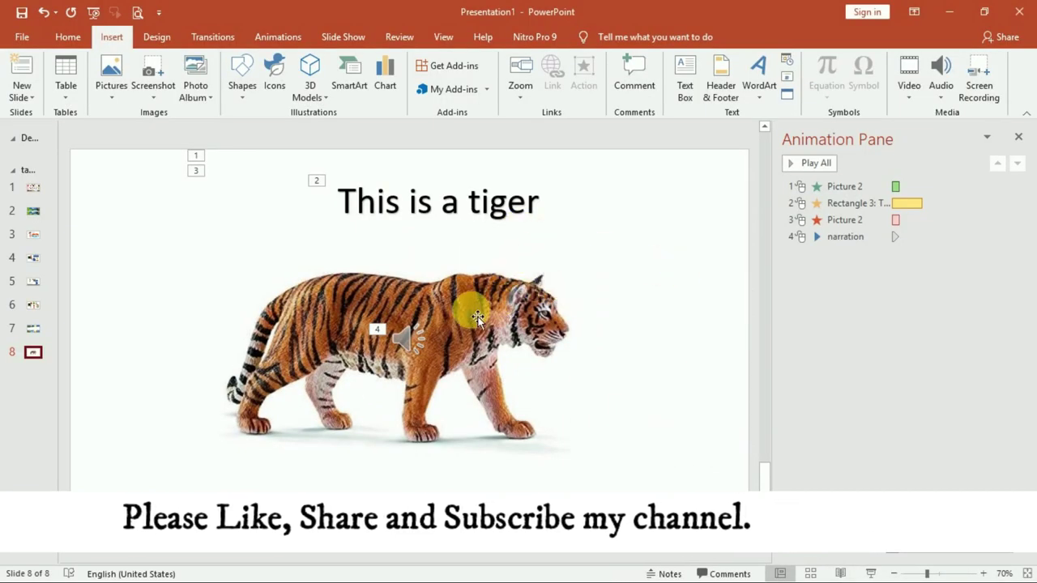
Move the narration's sound icon to the slide's lower right.
click(470, 316)
mouse_move(414, 357)
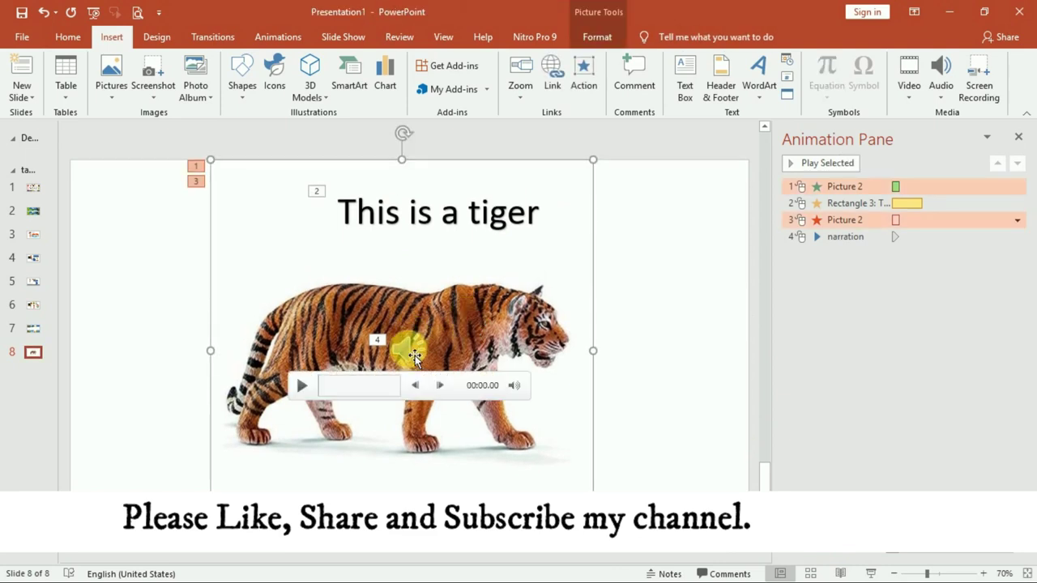
drag(414, 355, 644, 428)
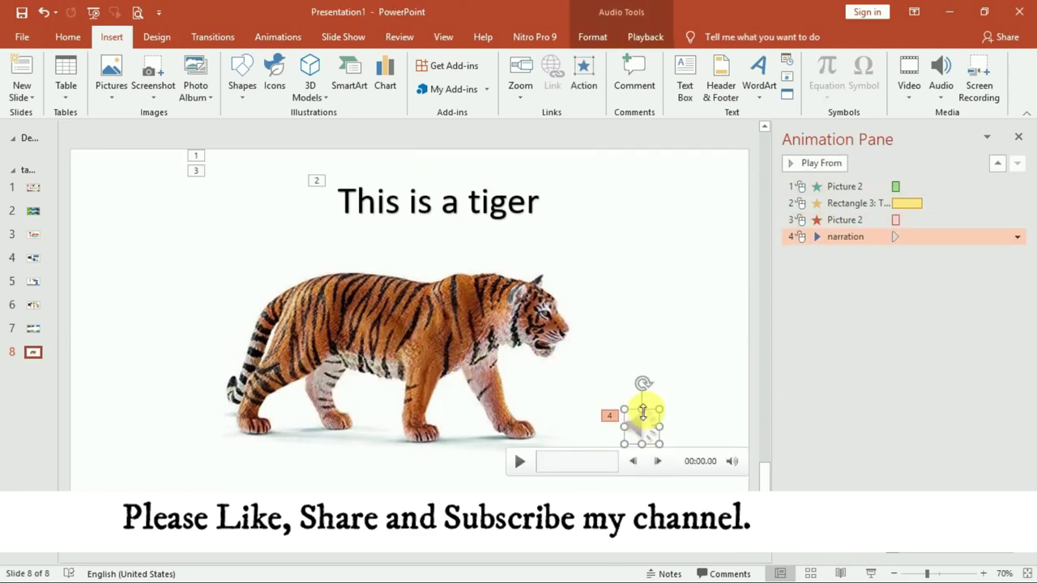
Set the narration to Play in Background and start the slide show from this slide.
click(650, 36)
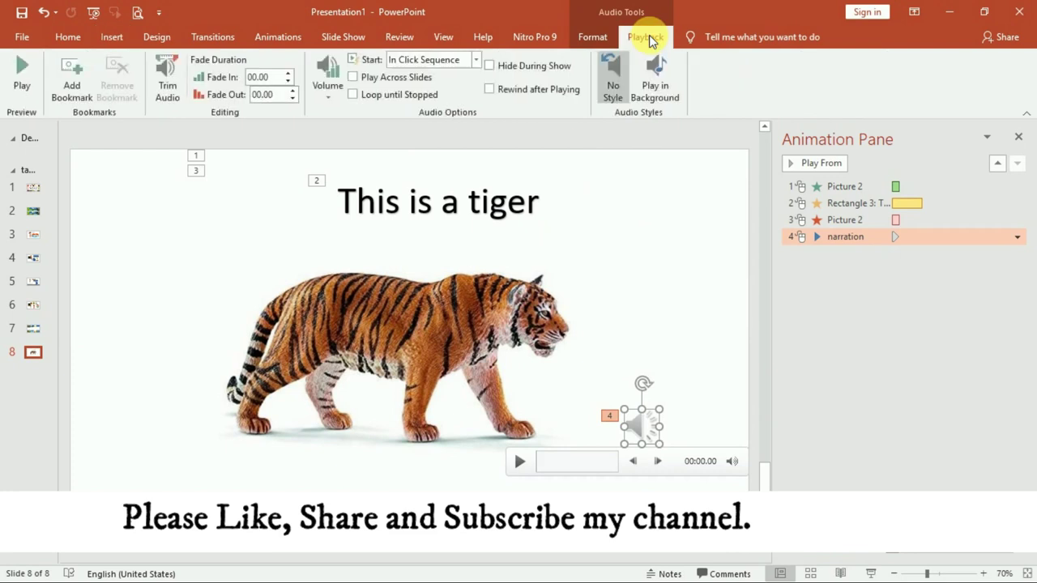
click(654, 91)
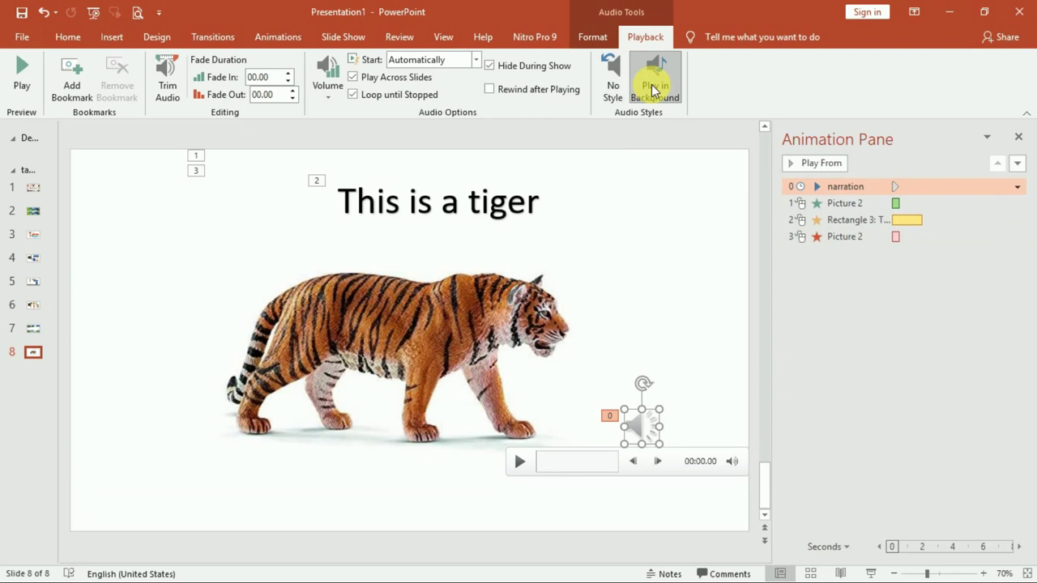
click(612, 86)
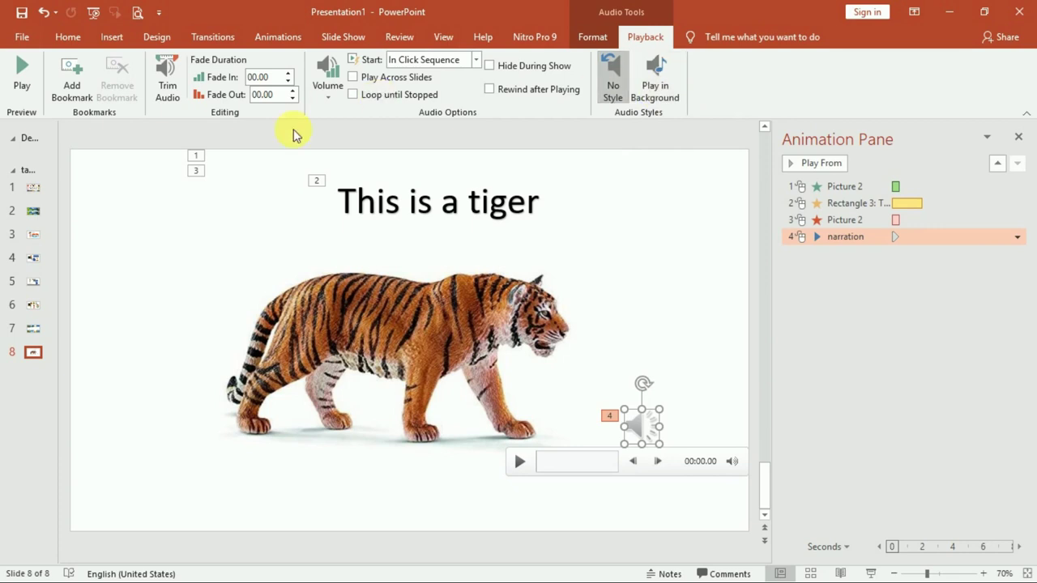
click(653, 87)
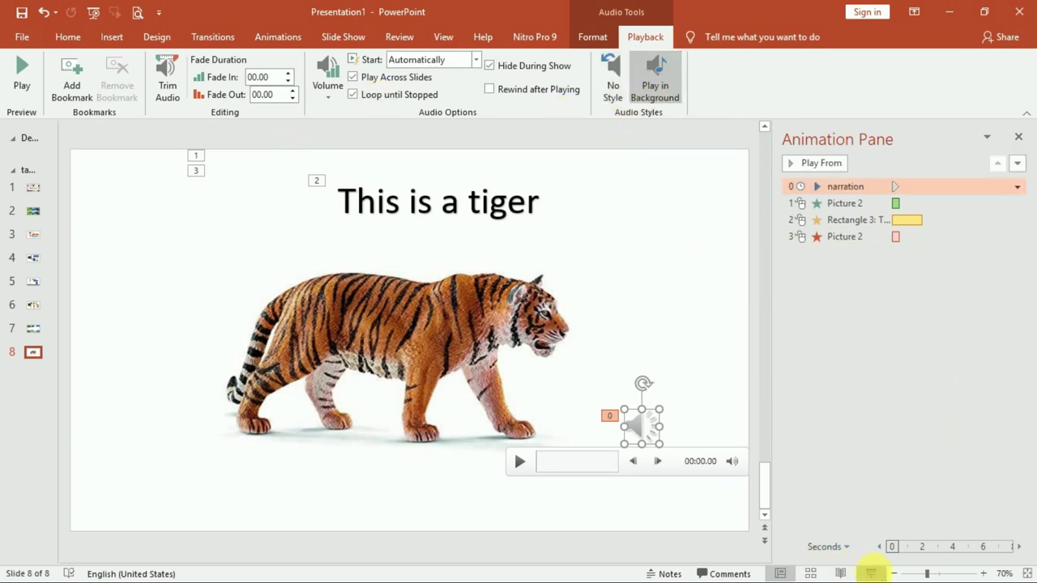
click(870, 573)
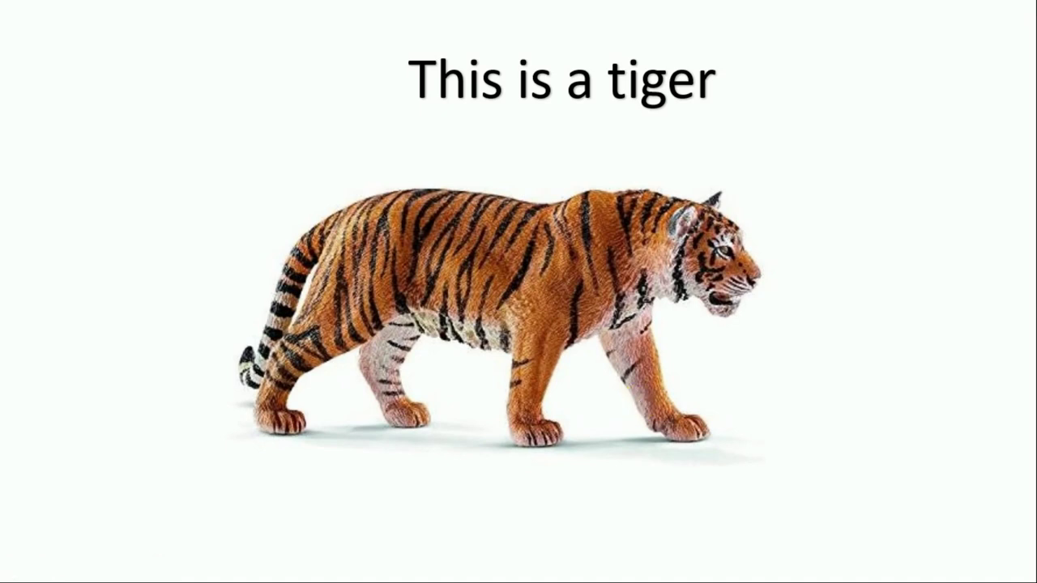
Untick Loop until Stopped and Play Across Slides for the narration, then preview the slide show.
key(Escape)
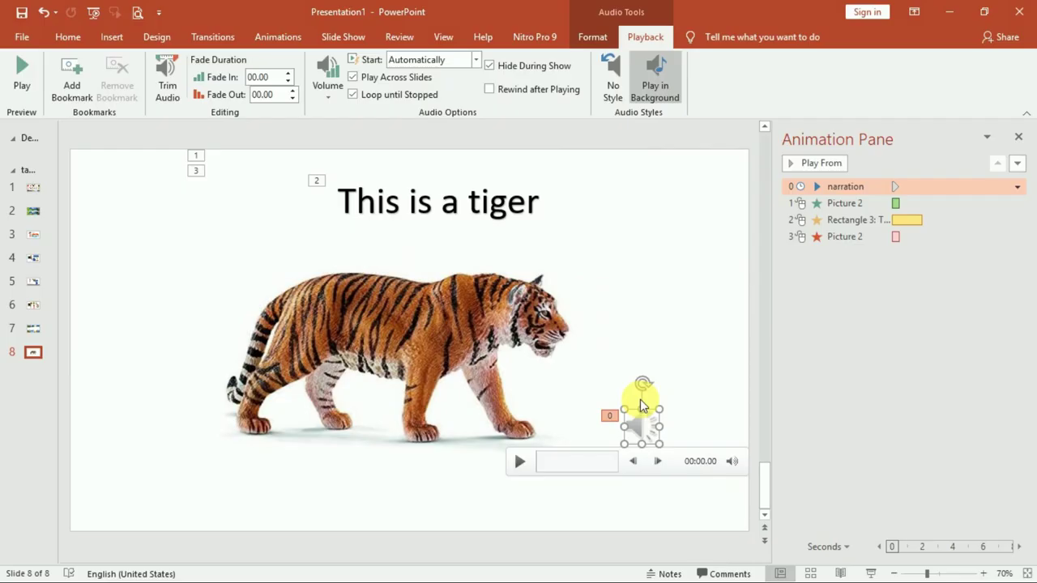
click(352, 96)
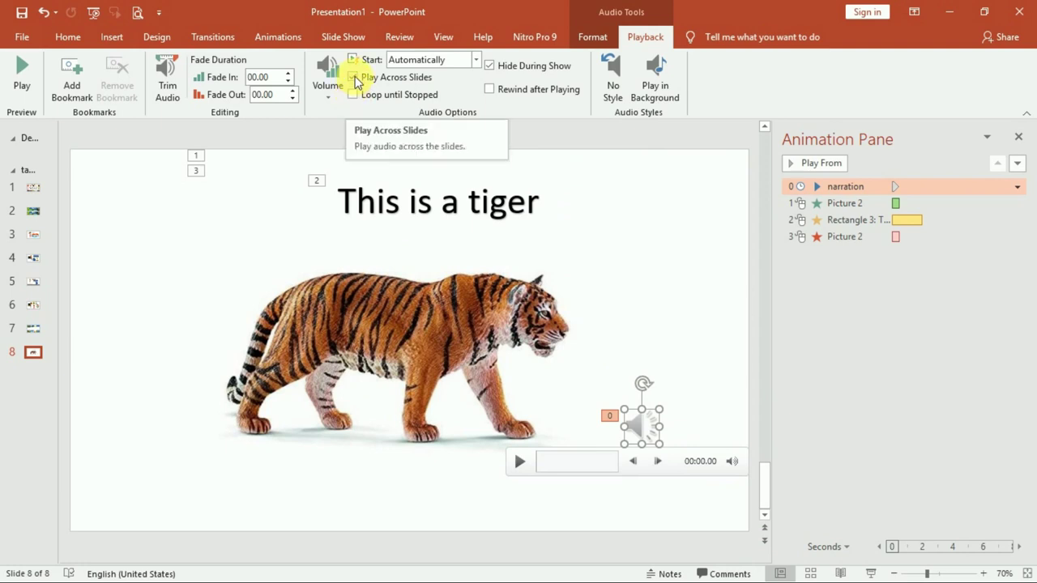
click(356, 81)
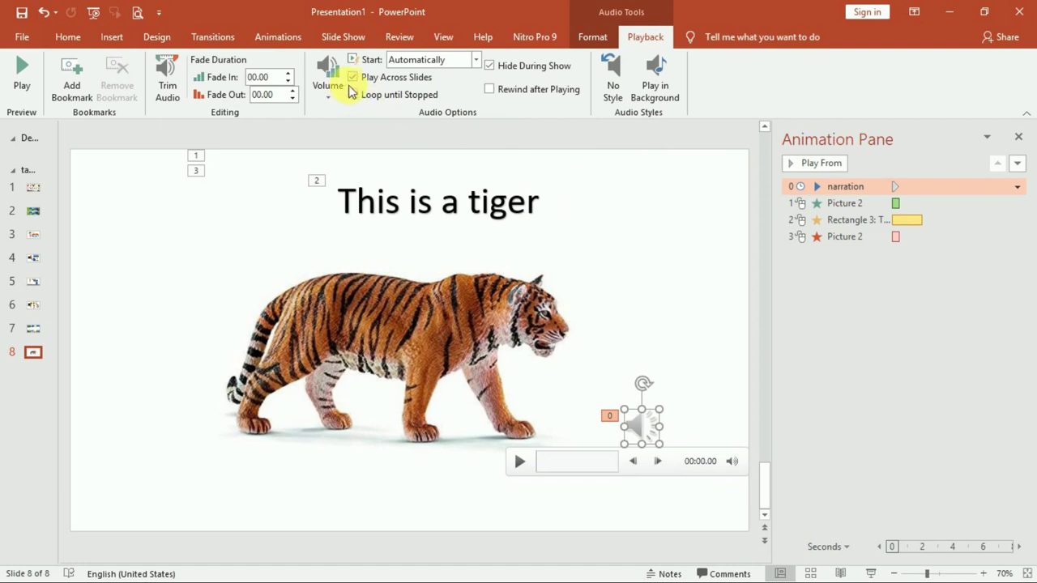
click(354, 78)
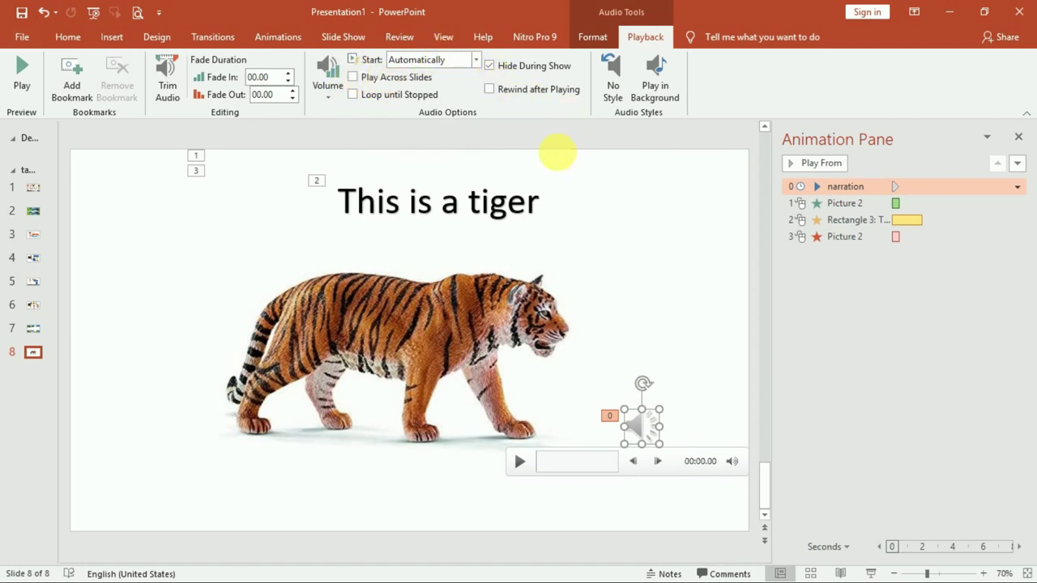
click(871, 574)
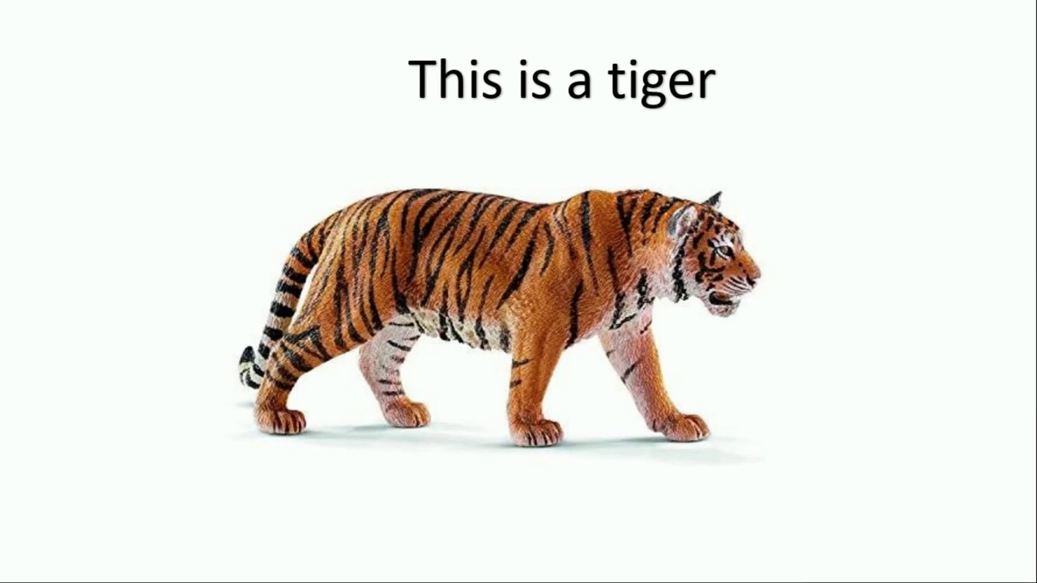
key(Escape)
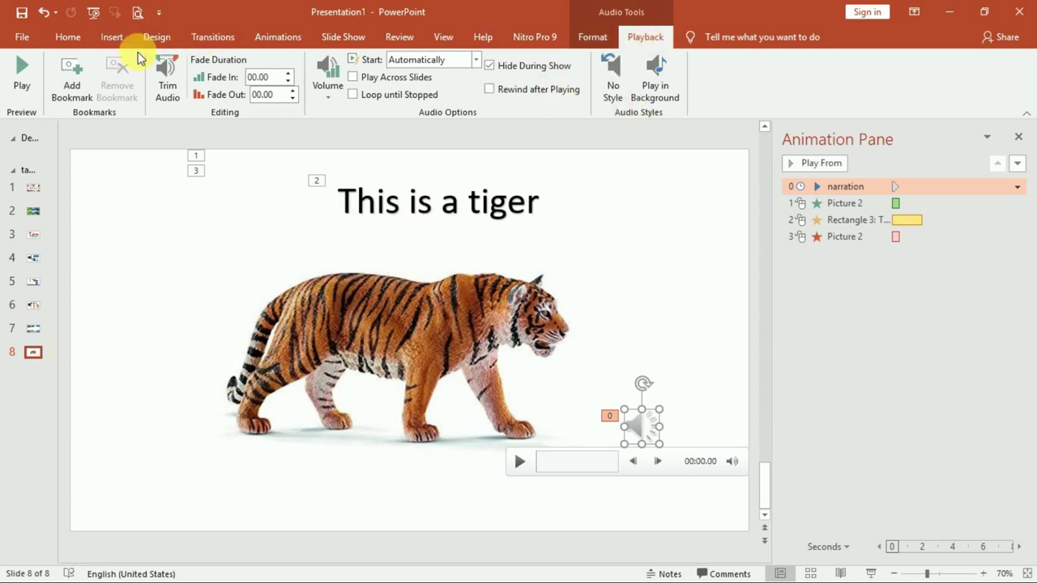
Insert the Aurora Borealis - Bird Creek track from Downloads as audio on tiger slide 8.
click(68, 35)
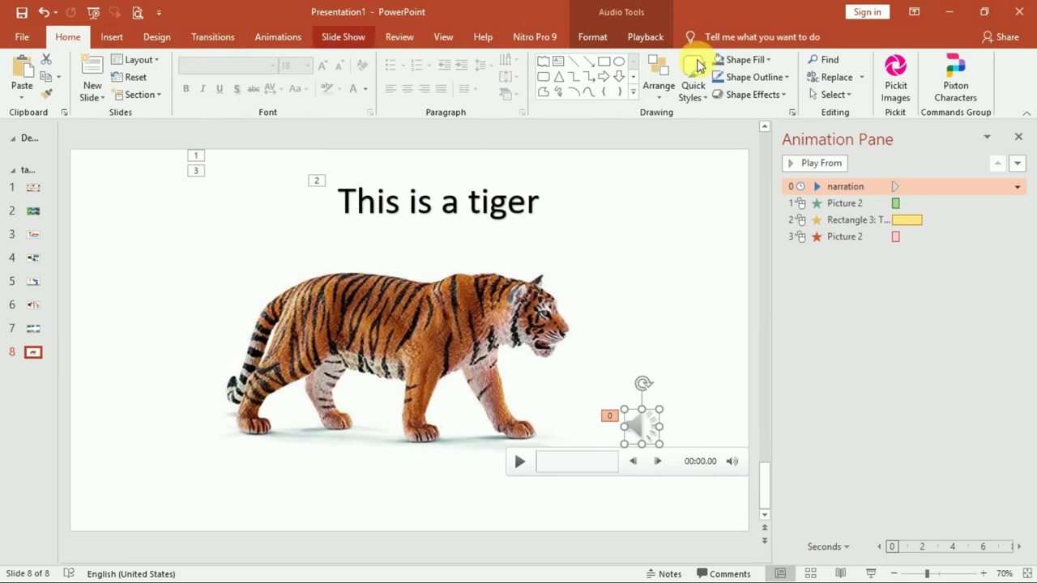
click(119, 40)
click(933, 97)
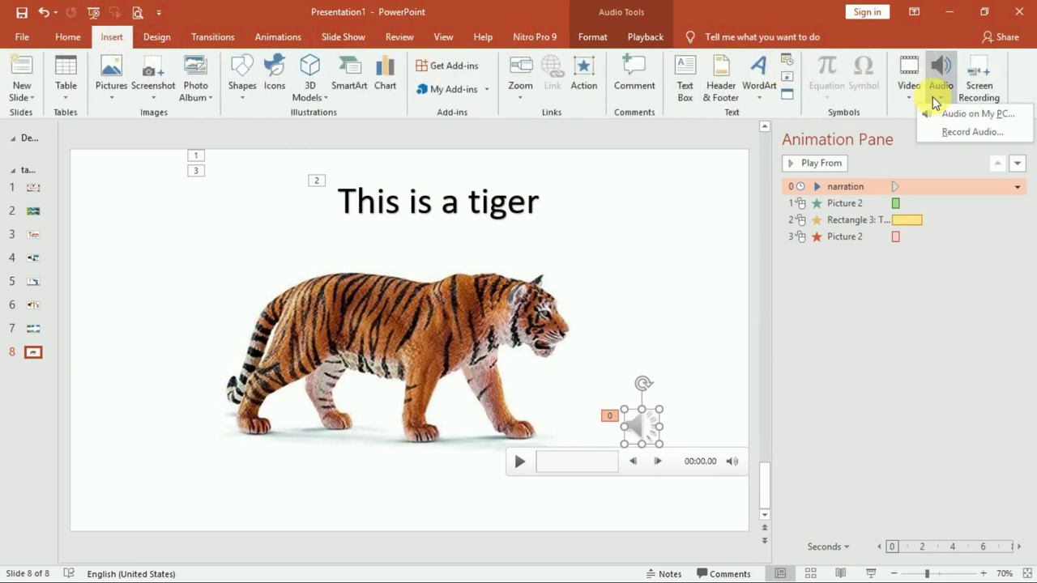
click(951, 118)
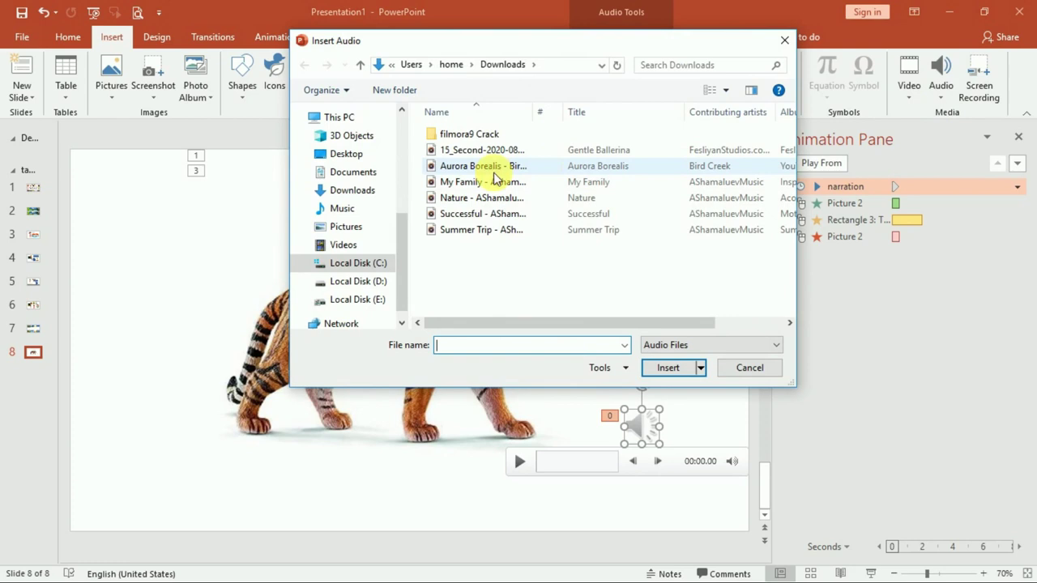
click(365, 210)
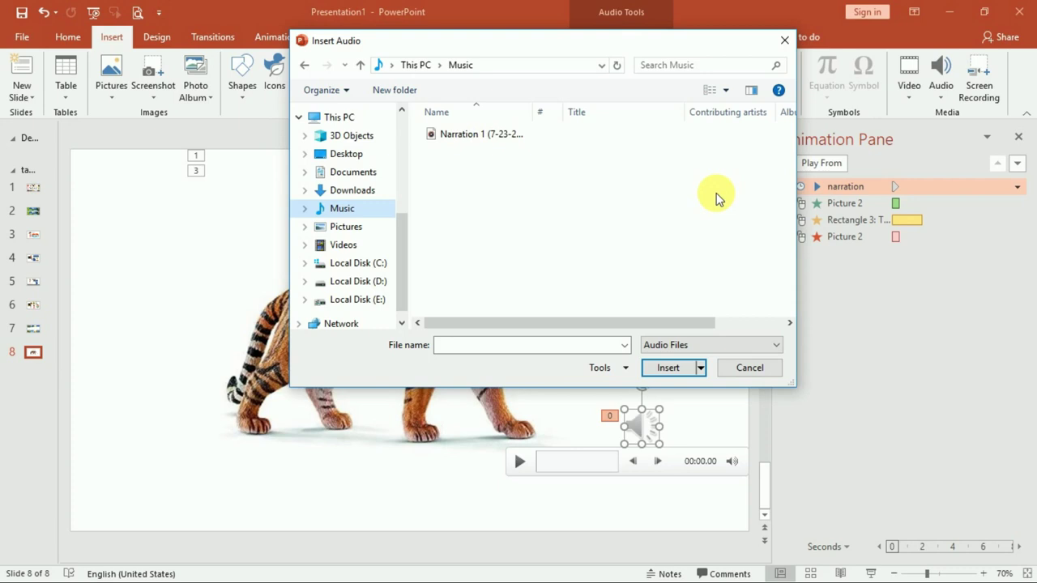
click(669, 371)
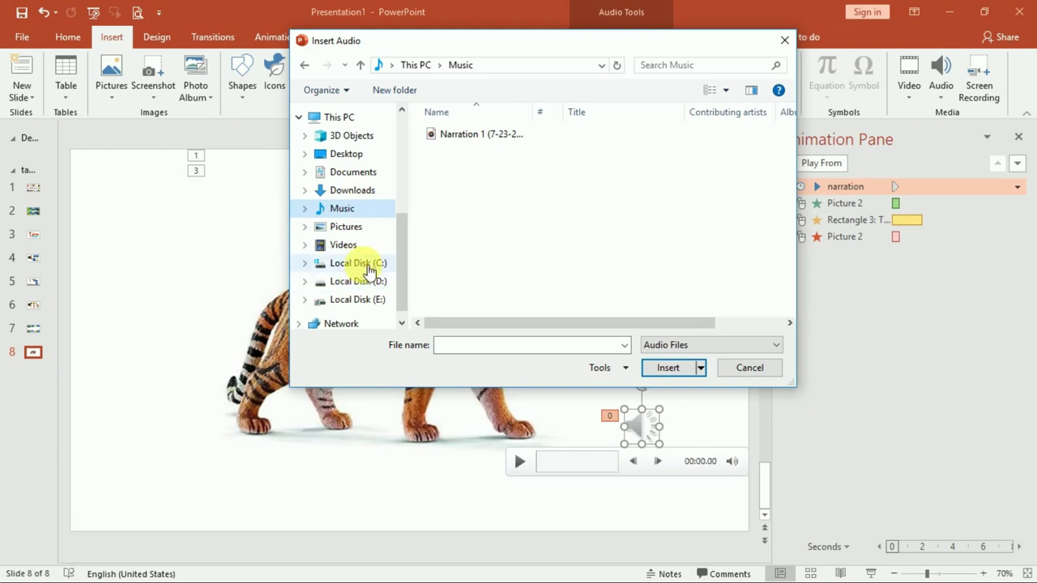
click(364, 193)
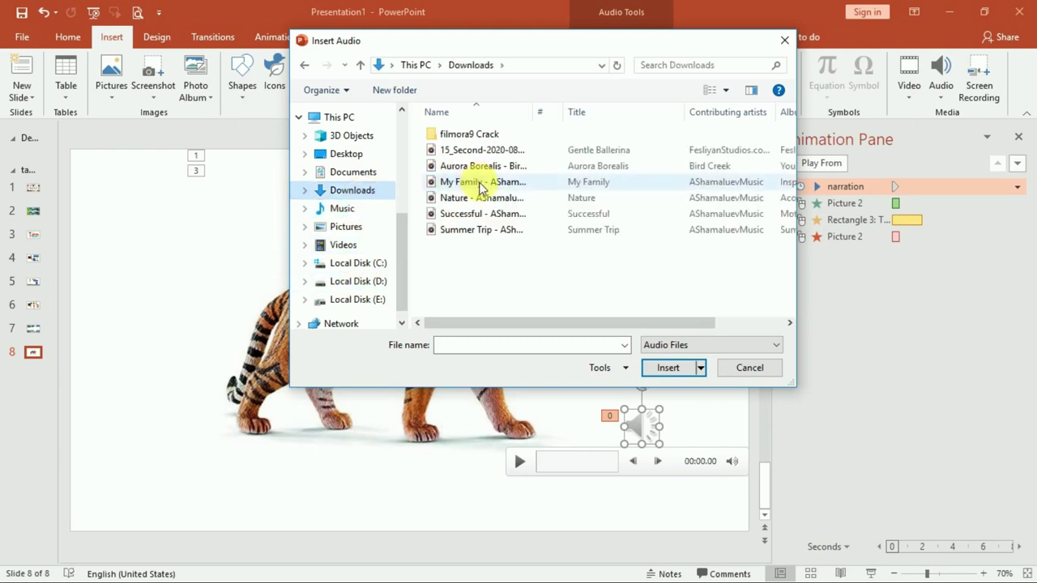
click(477, 166)
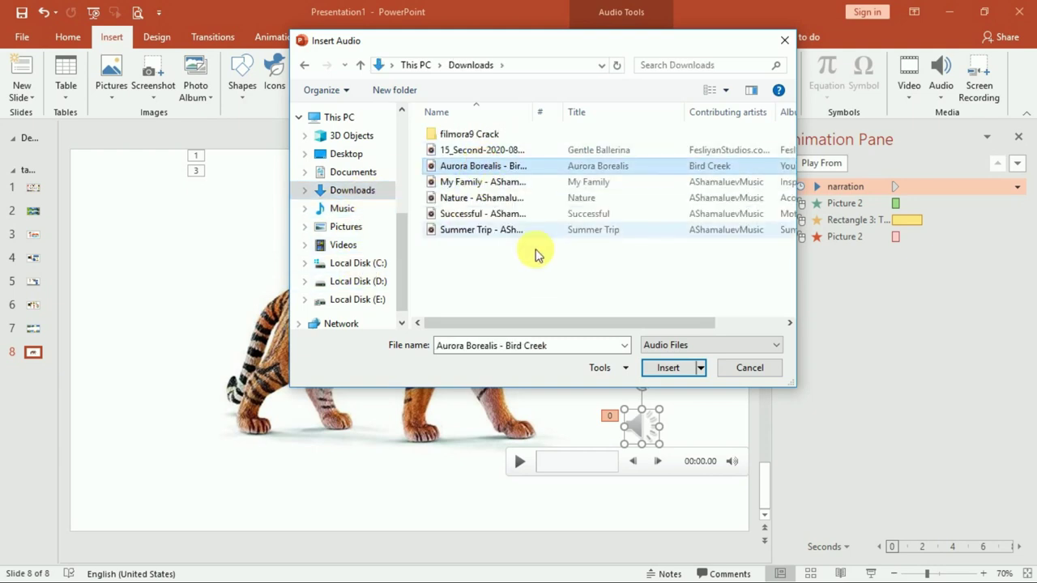
click(667, 369)
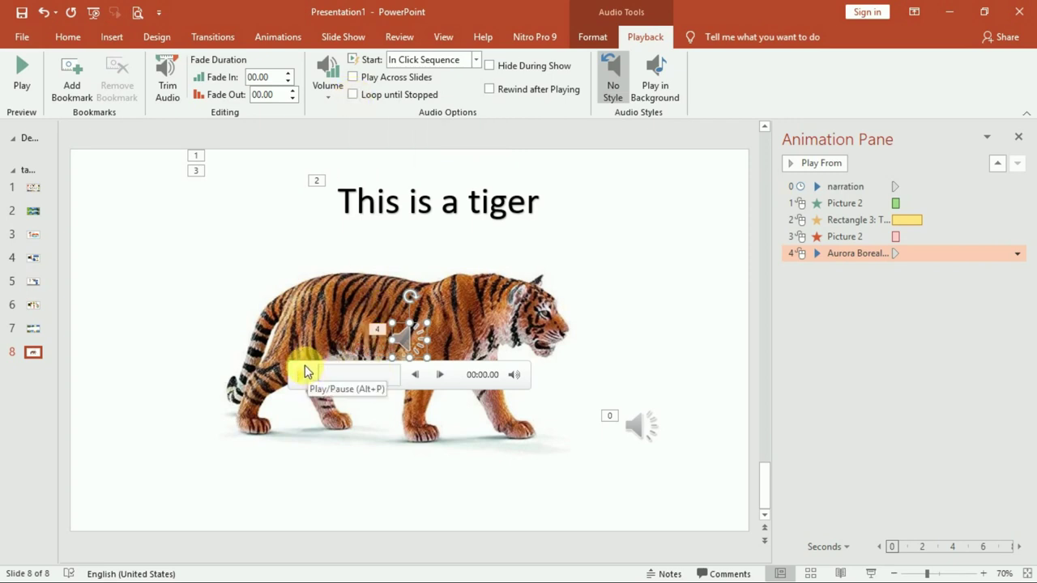
Delete the Aurora Borealis audio and add a new blank slide 9 after the tiger slide.
key(Delete)
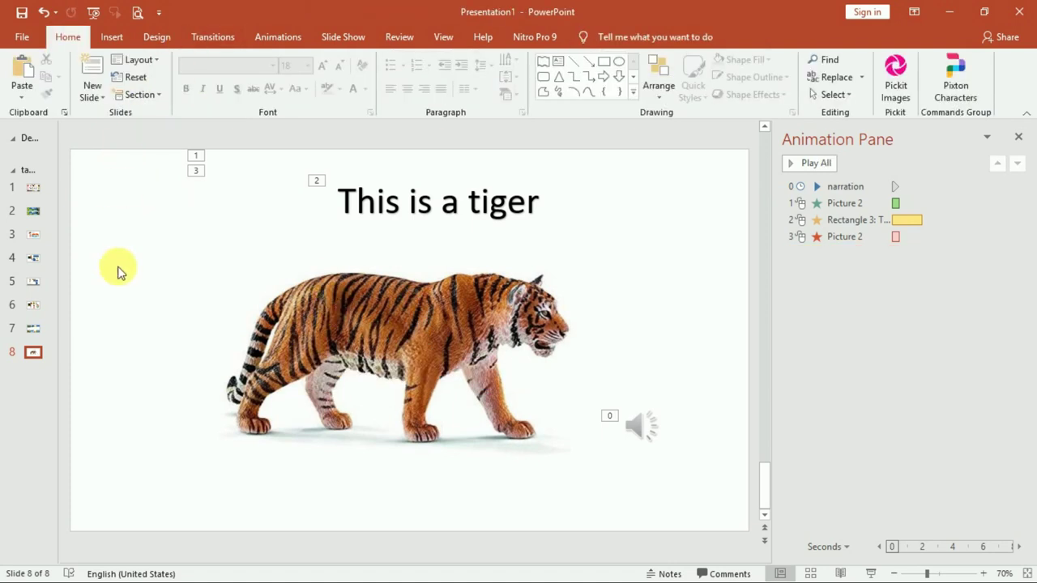
click(112, 40)
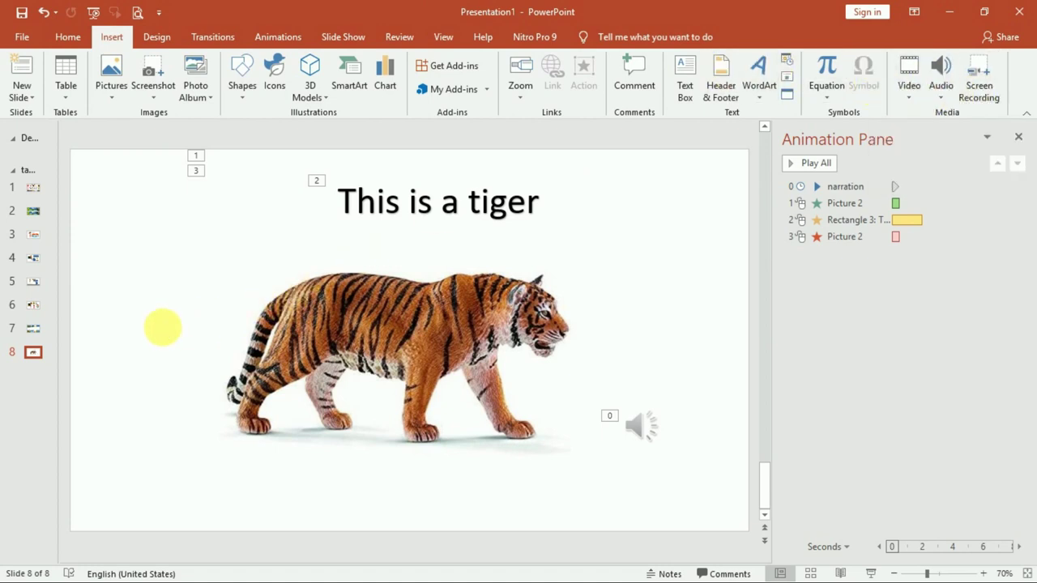
key(ctrl+m)
click(916, 97)
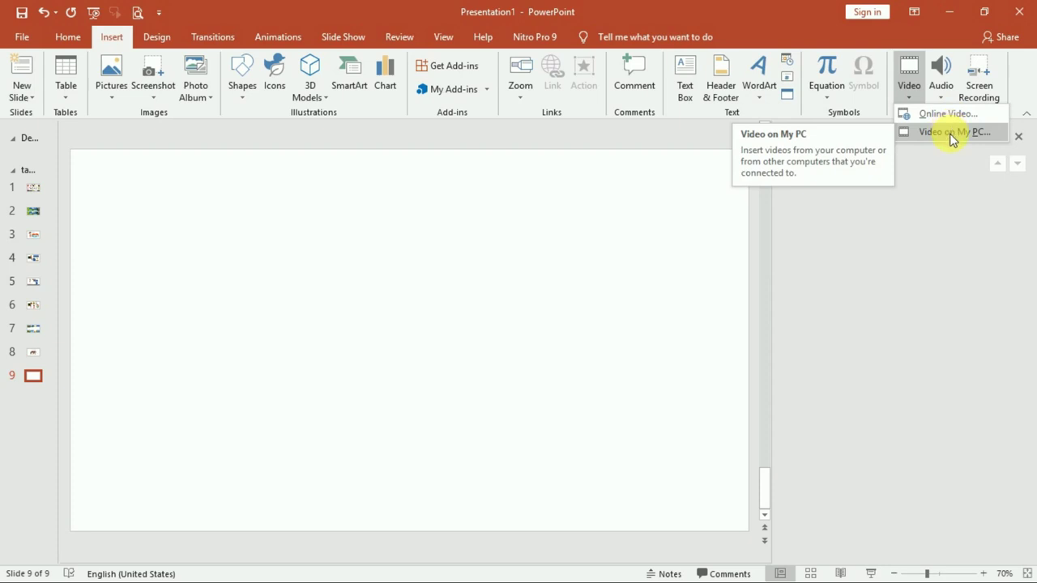
Sort the Insert Video dialog's file list by size, smallest first.
click(952, 132)
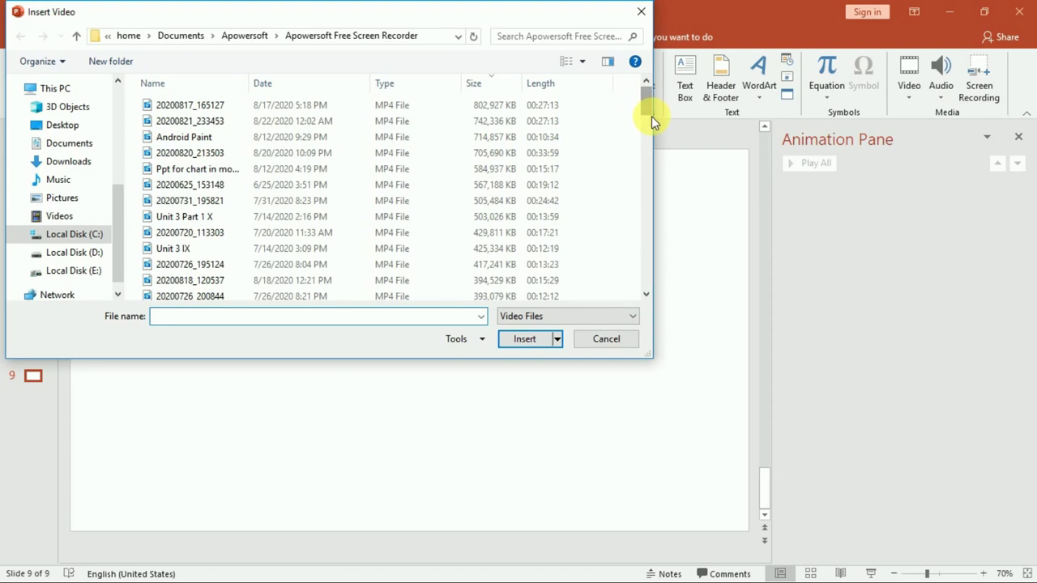
right_click(600, 146)
mouse_move(622, 171)
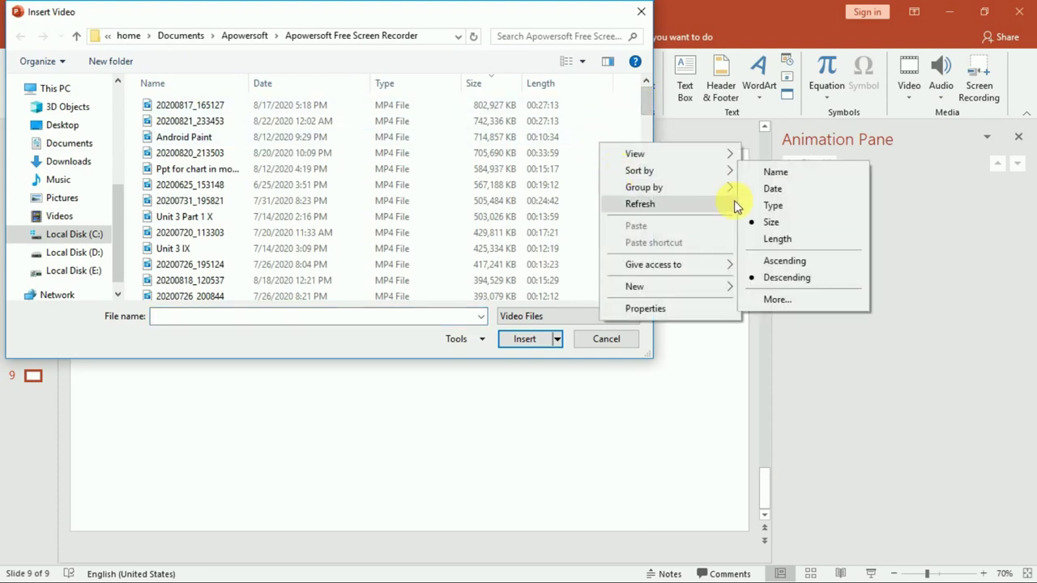
click(770, 222)
Insert the video 20200822_124324 onto slide 9.
scroll(632, 161, down, 5)
scroll(633, 154, down, 2)
scroll(635, 142, down, 3)
scroll(635, 136, down, 3)
scroll(635, 139, down, 3)
scroll(633, 149, down, 3)
scroll(635, 155, down, 3)
scroll(616, 187, down, 3)
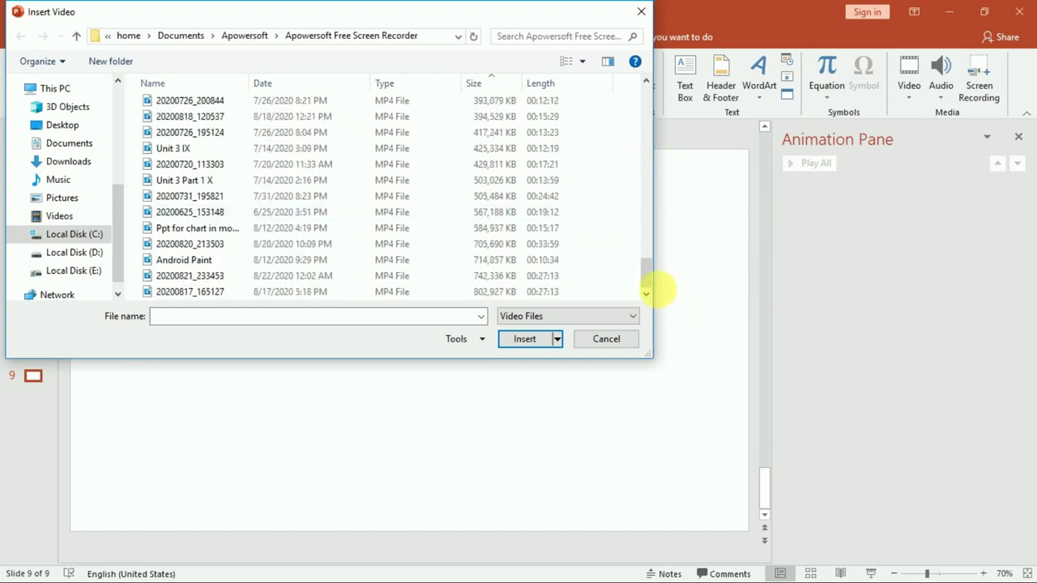
drag(646, 270, 640, 73)
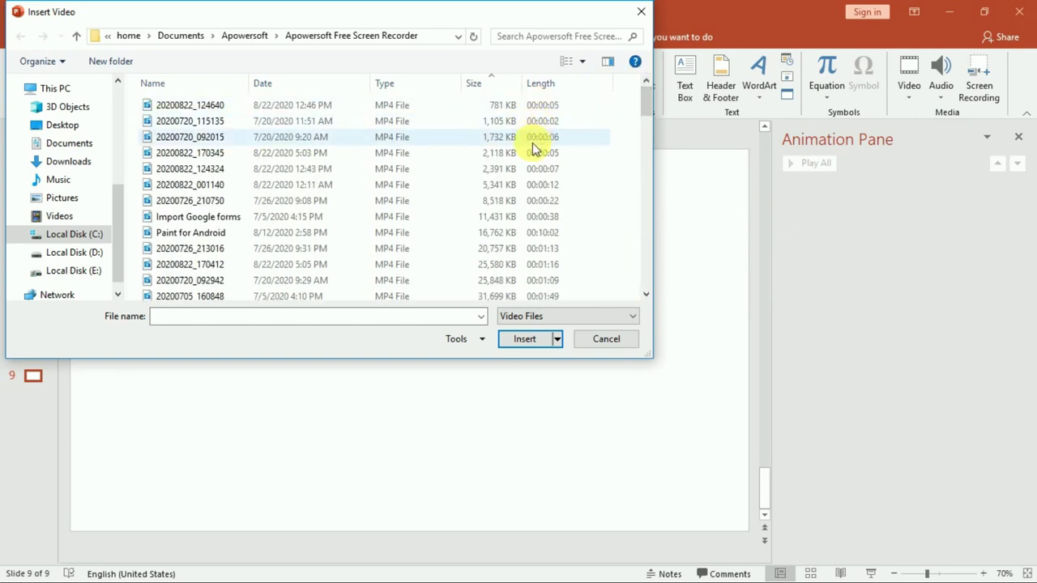
click(531, 168)
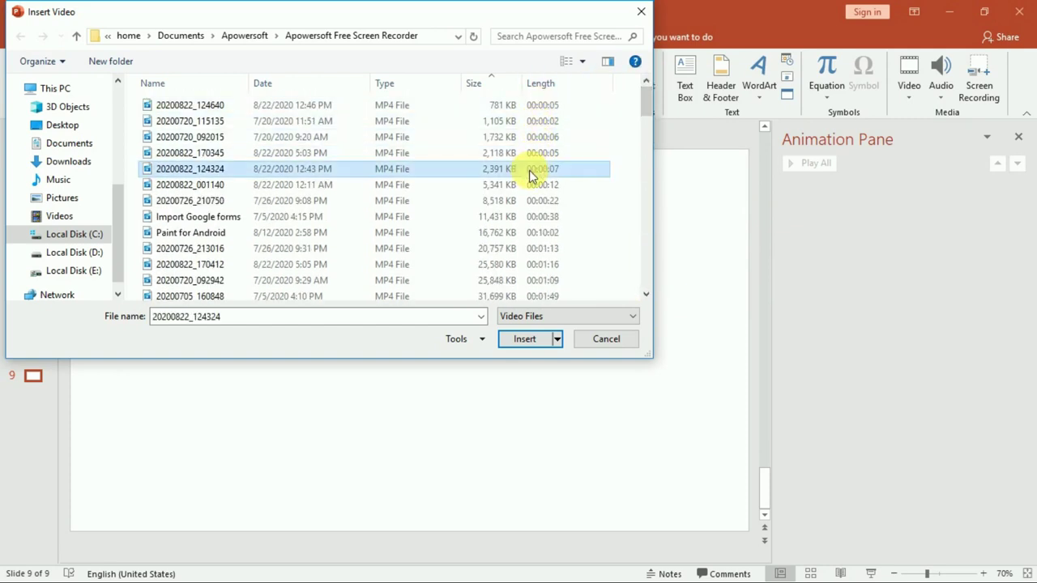
click(527, 340)
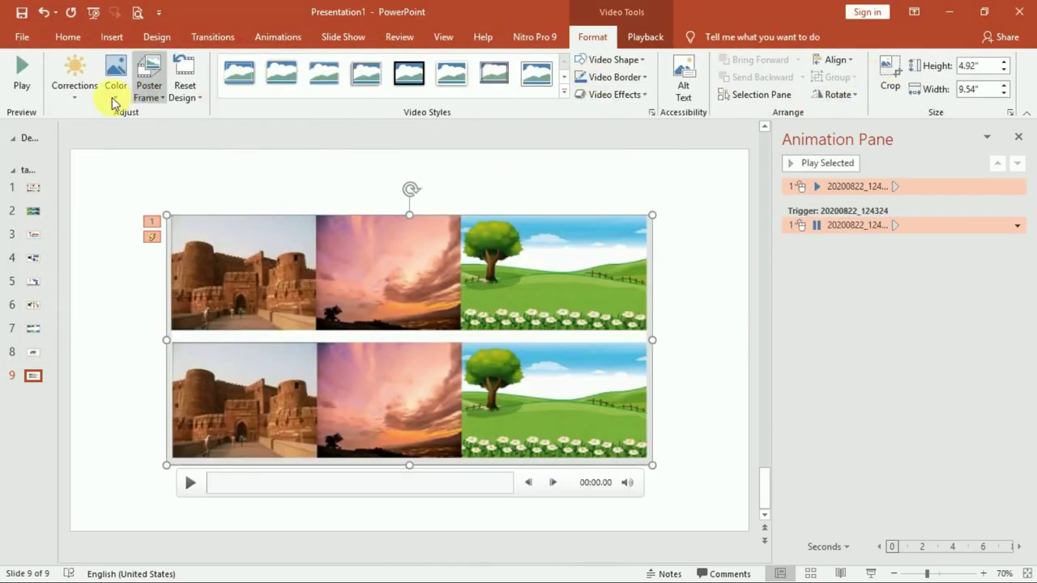
Preview the video and stretch it to 12.87" wide by 5.82" high across slide 9.
click(22, 66)
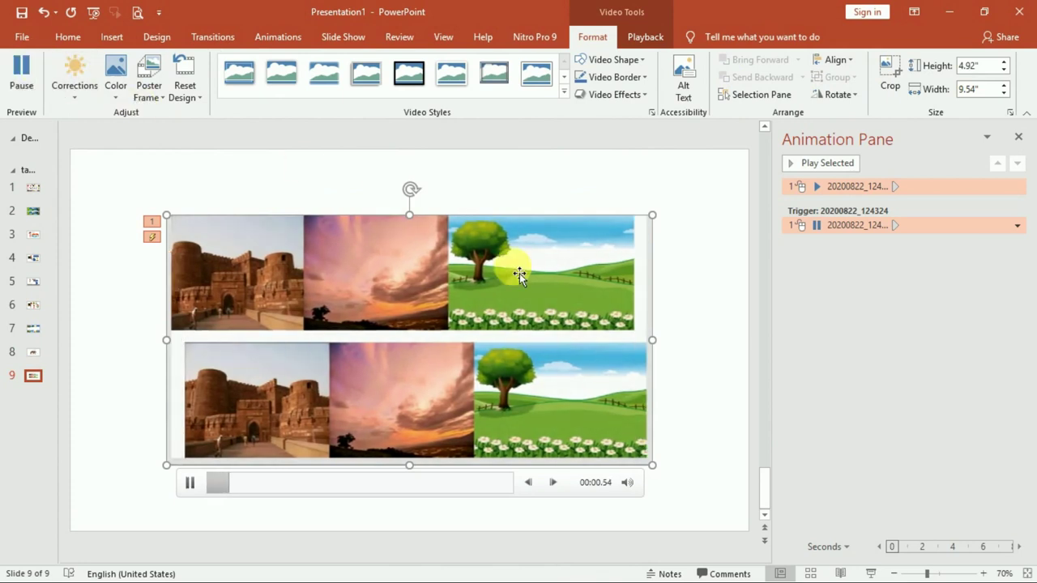
drag(411, 217, 410, 169)
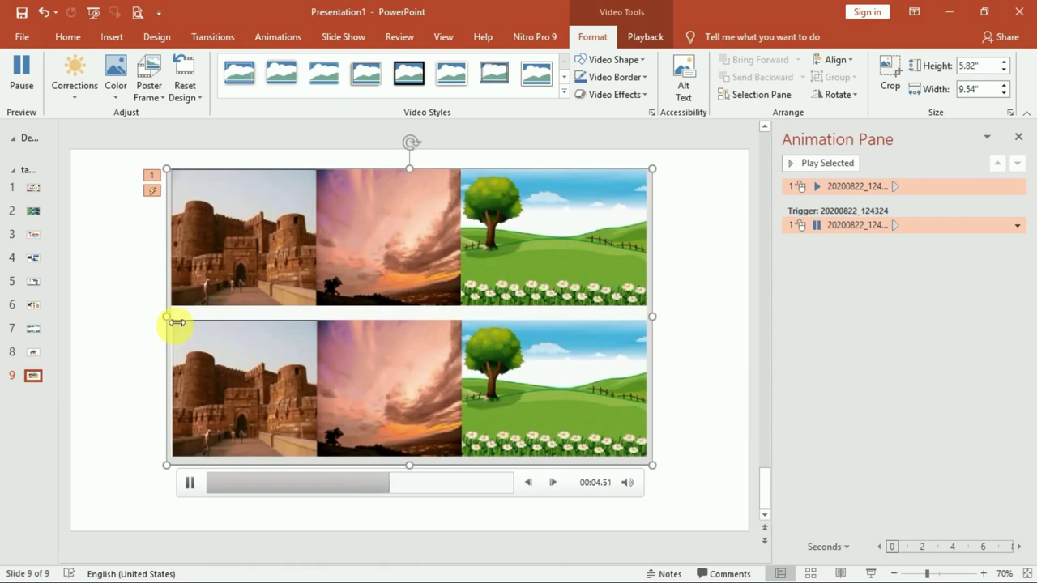
drag(177, 322, 84, 323)
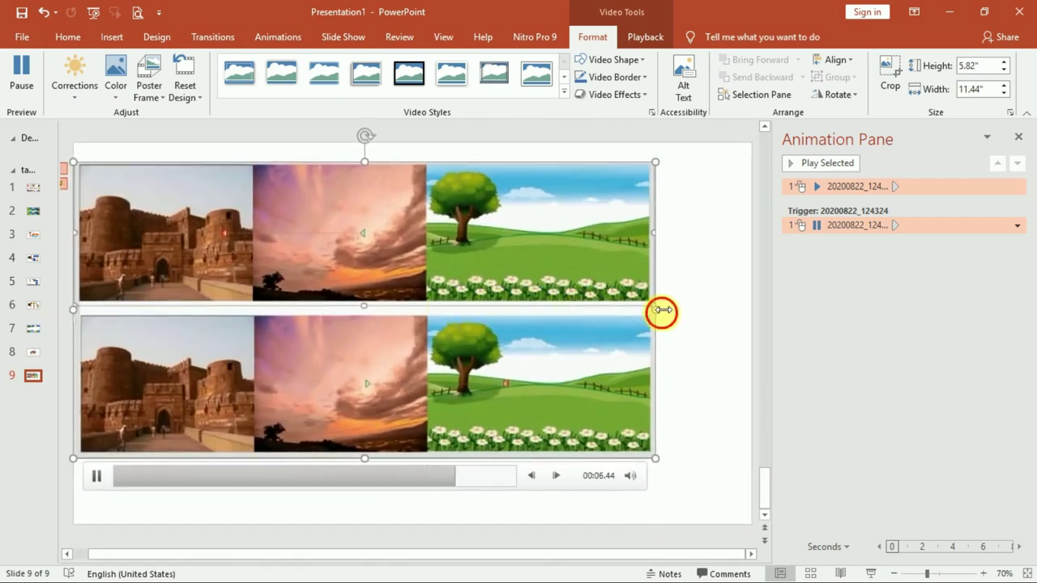
drag(662, 311, 727, 309)
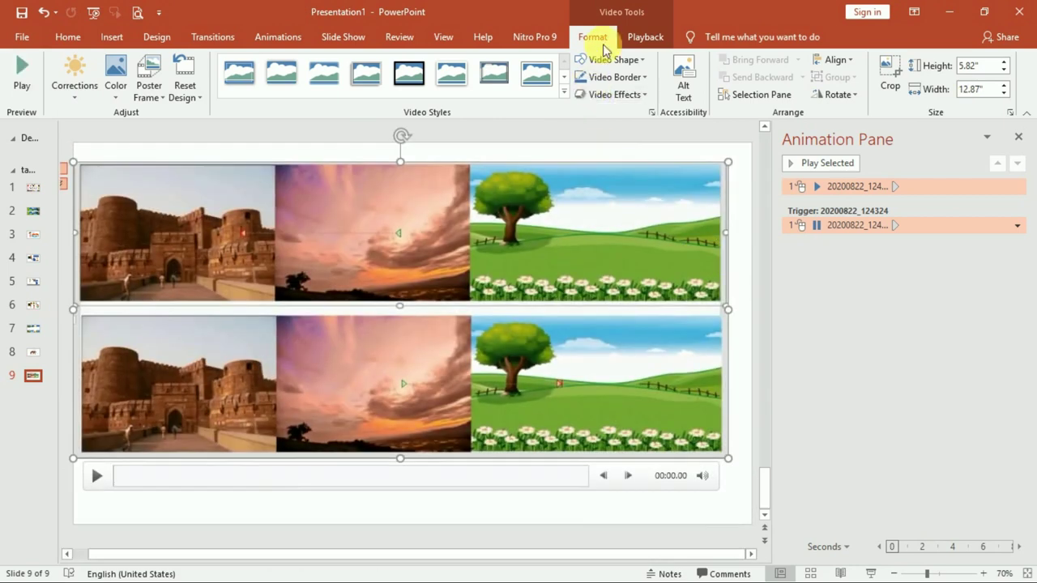
click(642, 34)
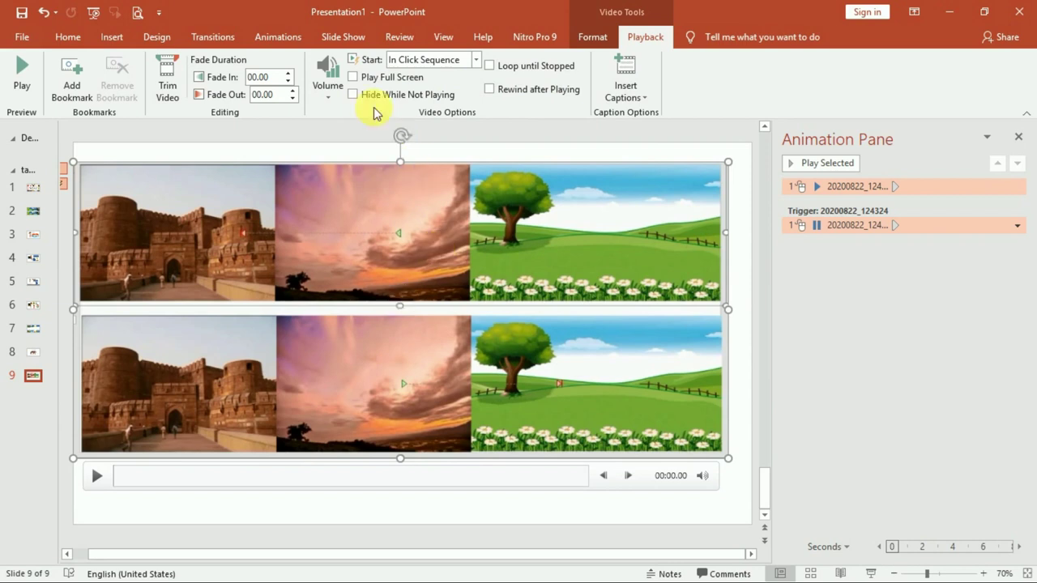
Set the slide 9 video to Play Full Screen and start Automatically, testing it in Slide Show.
click(354, 77)
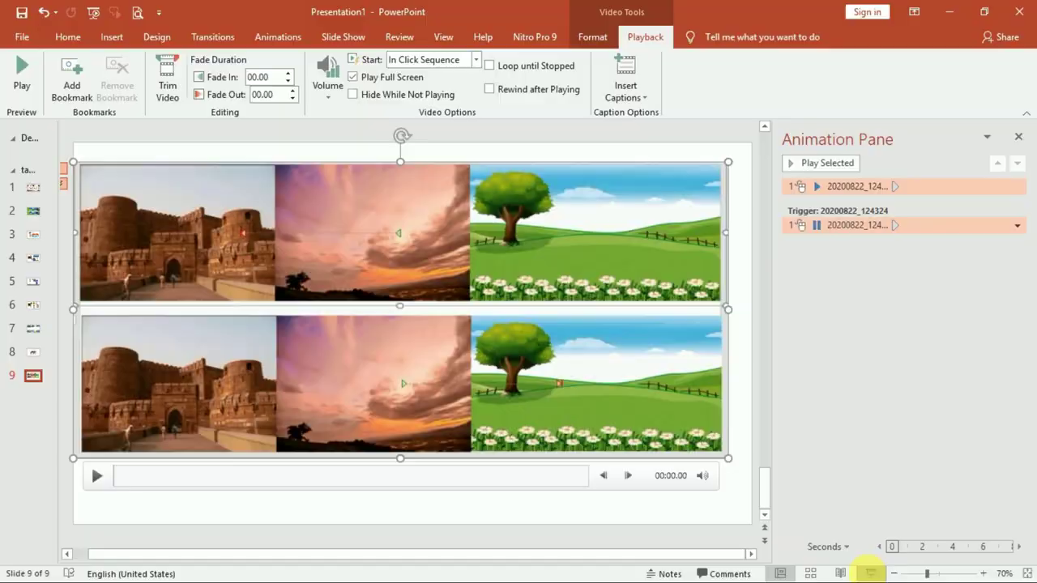
click(870, 573)
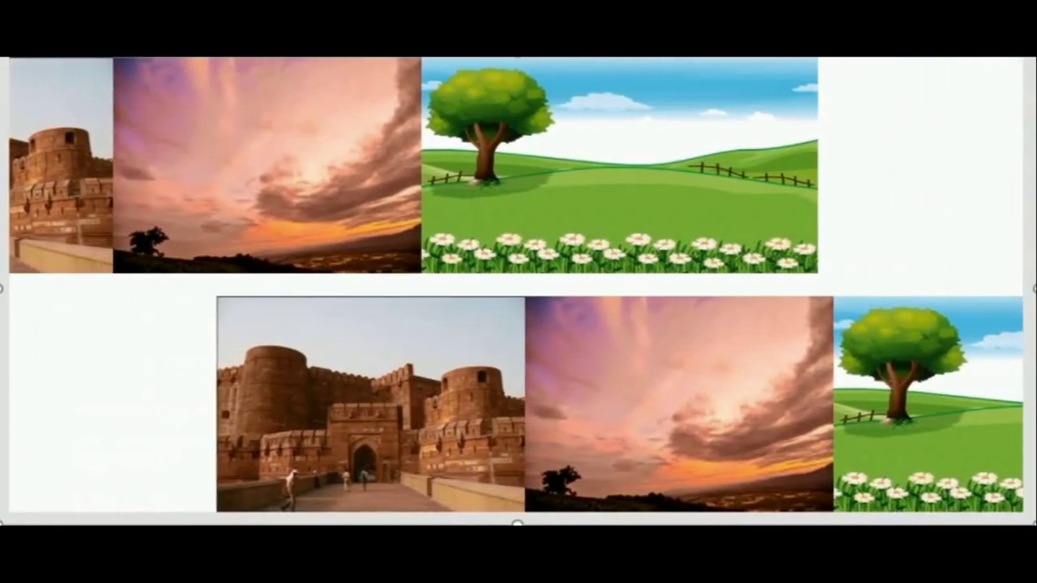
click(602, 221)
key(Escape)
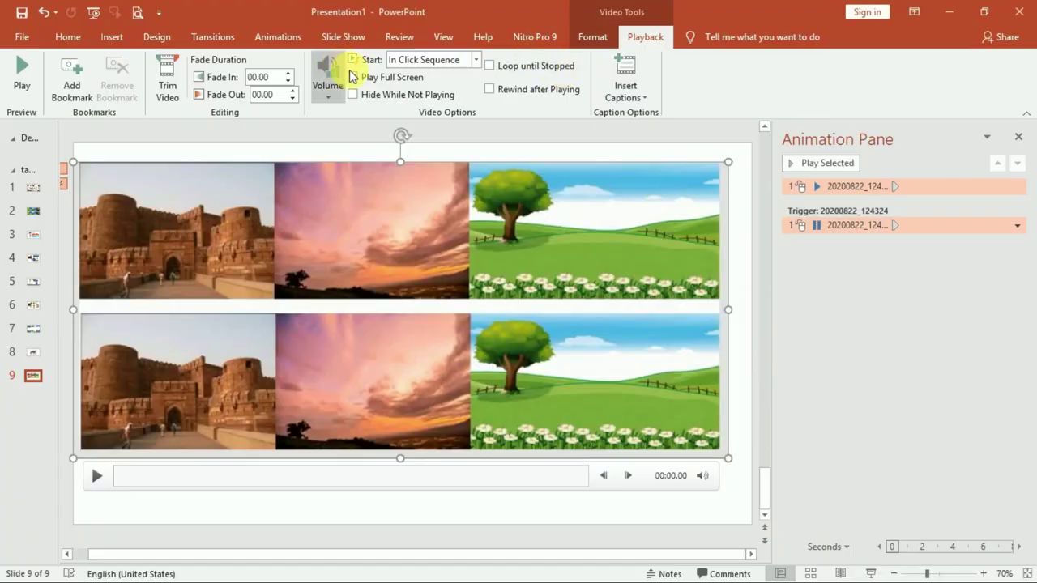
click(475, 61)
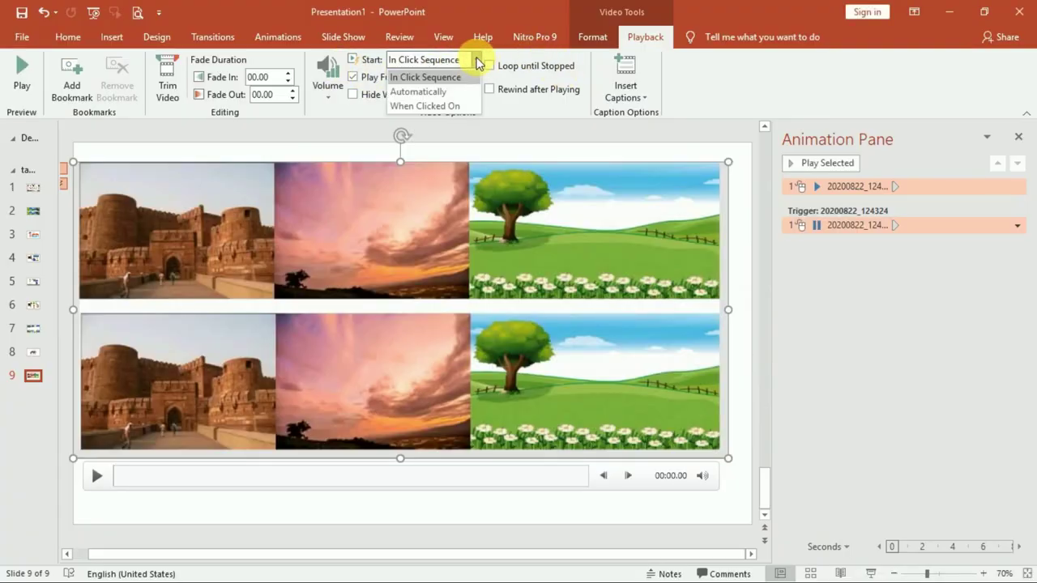
click(452, 94)
click(33, 351)
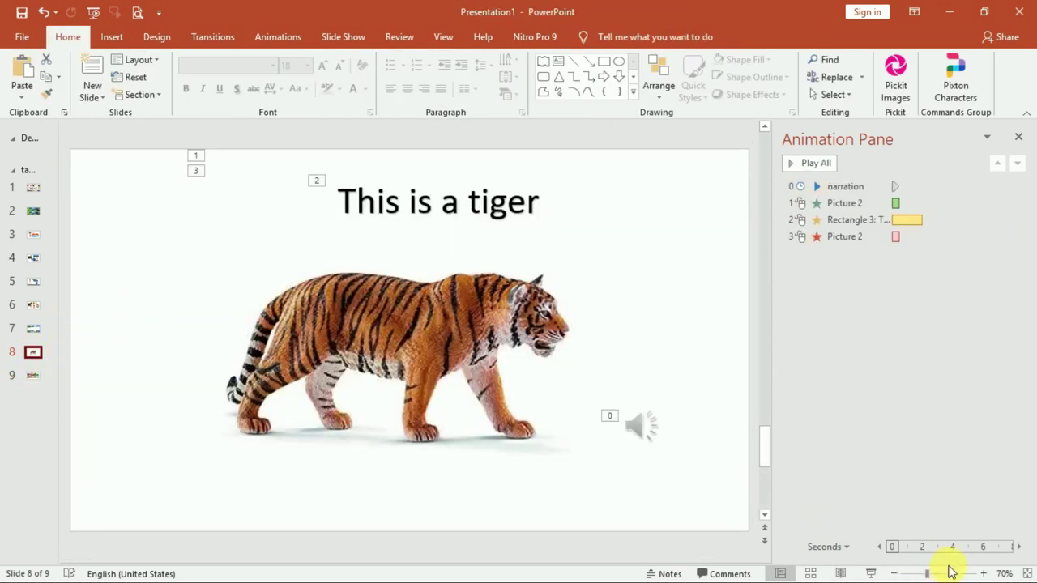
Run the slide show from tiger slide 8 and advance into the slide 9 video.
click(871, 573)
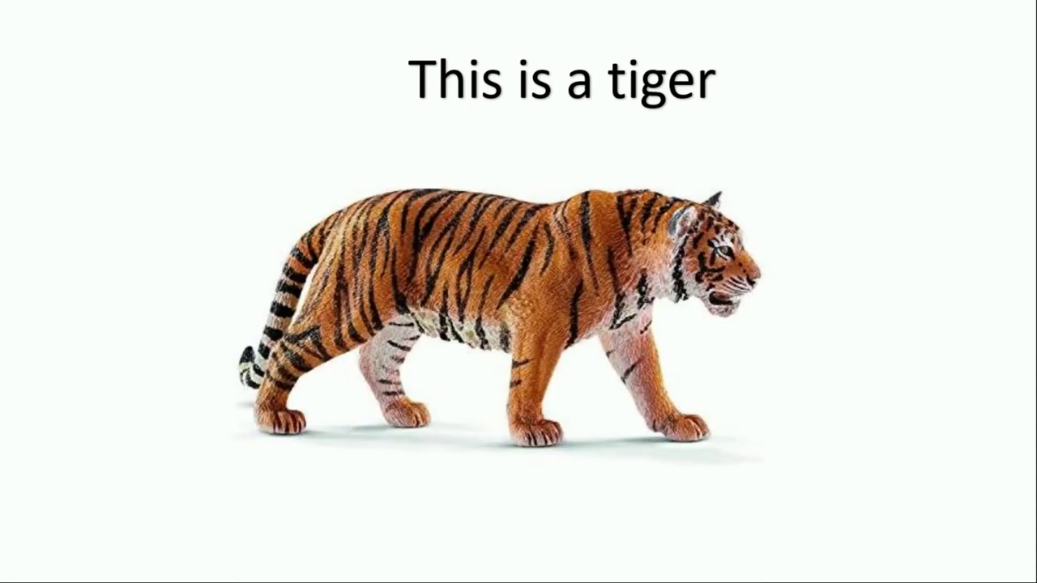
key(space)
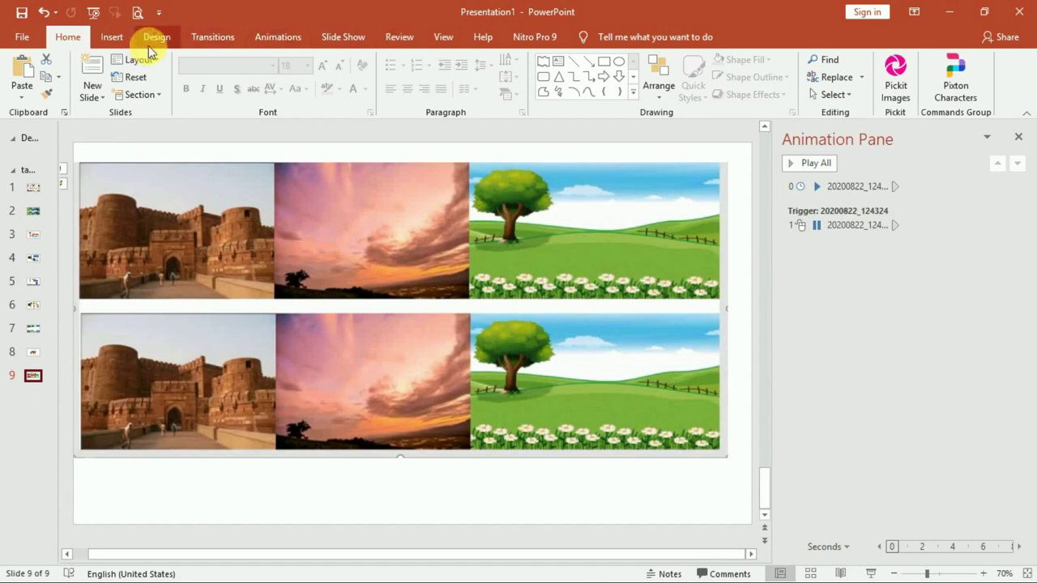
Select the slide 9 video and review its Playback and Format settings.
mouse_move(306, 196)
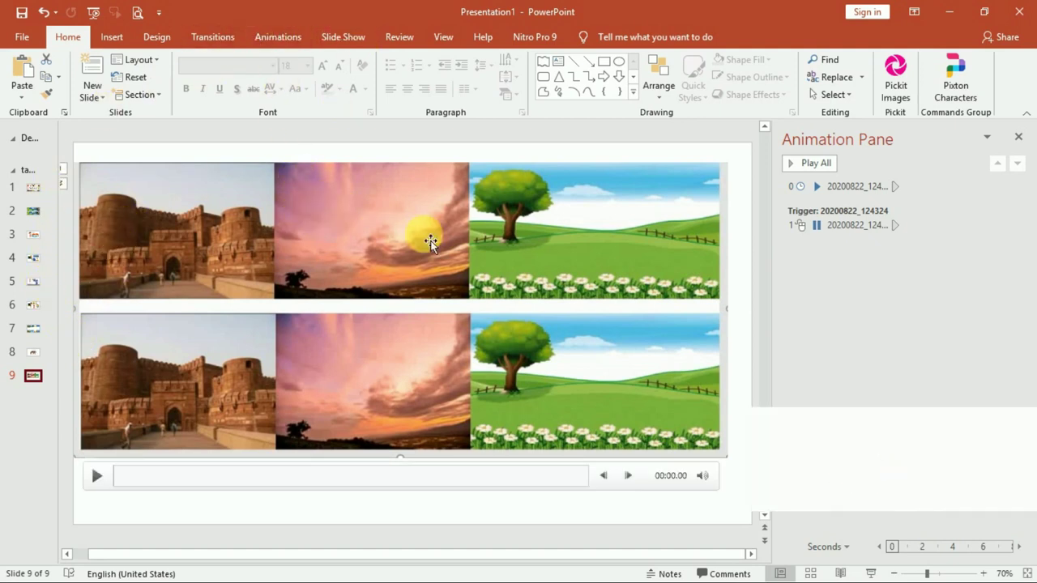
click(444, 274)
click(643, 37)
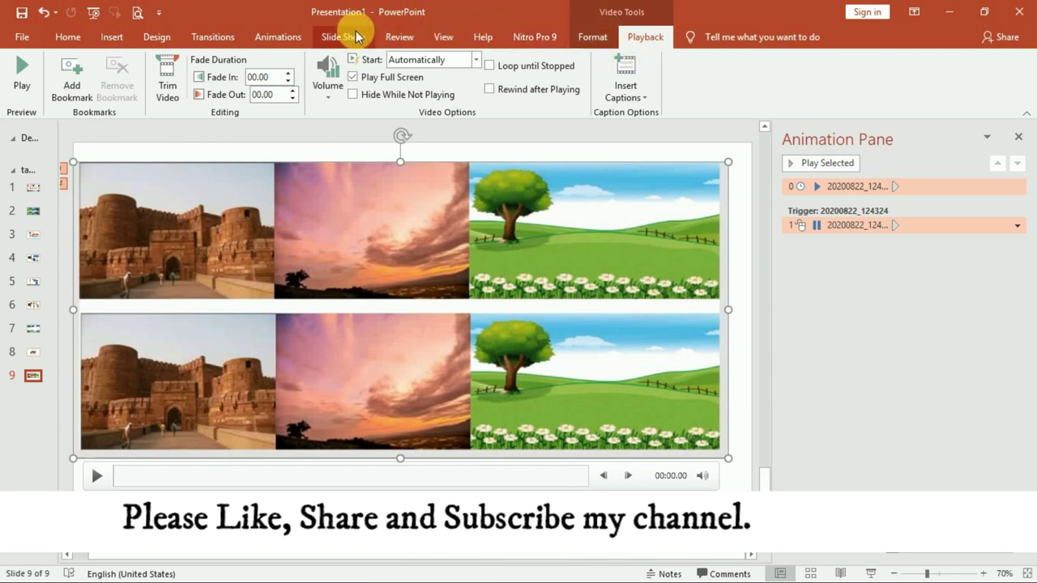
click(594, 37)
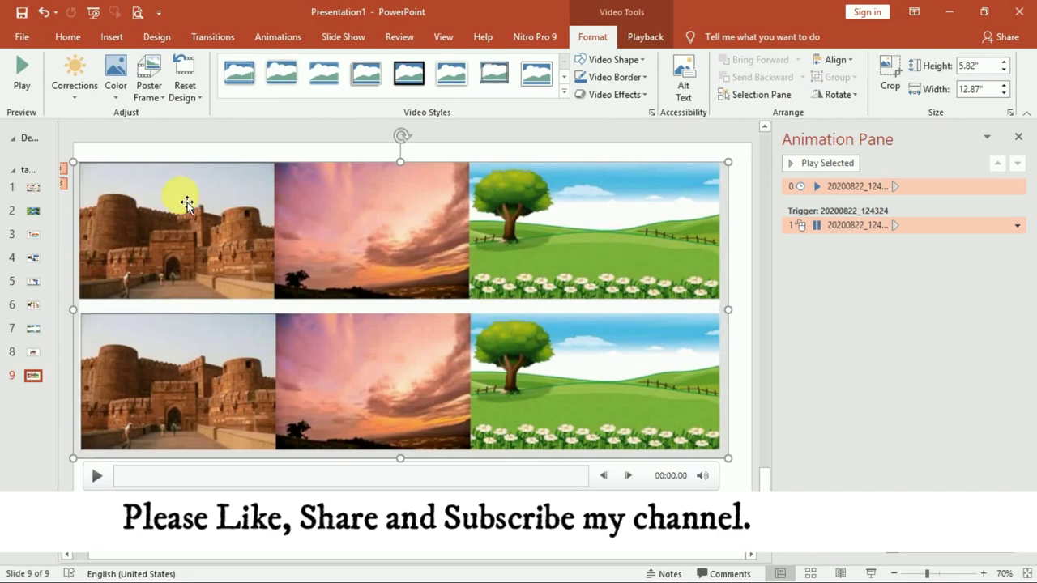
click(30, 190)
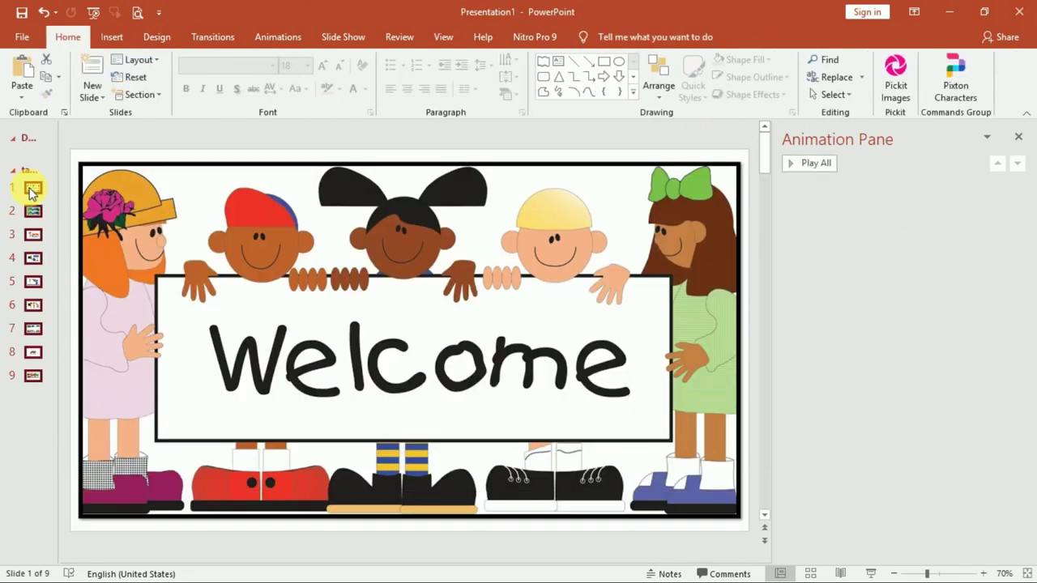
Apply a 6-second Curtains transition to Welcome slide 1, comparing it against slide 2.
click(219, 36)
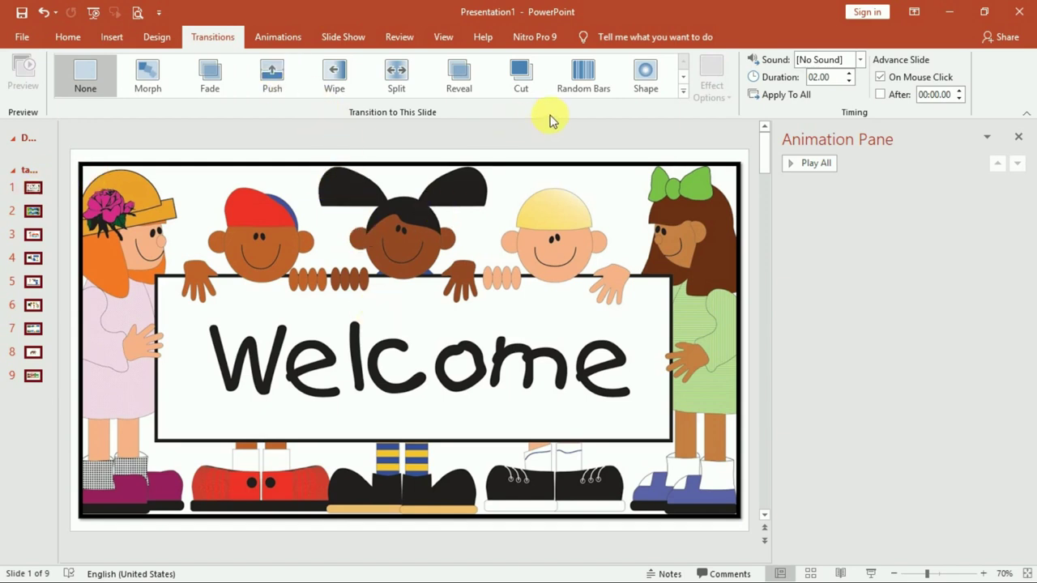
click(491, 287)
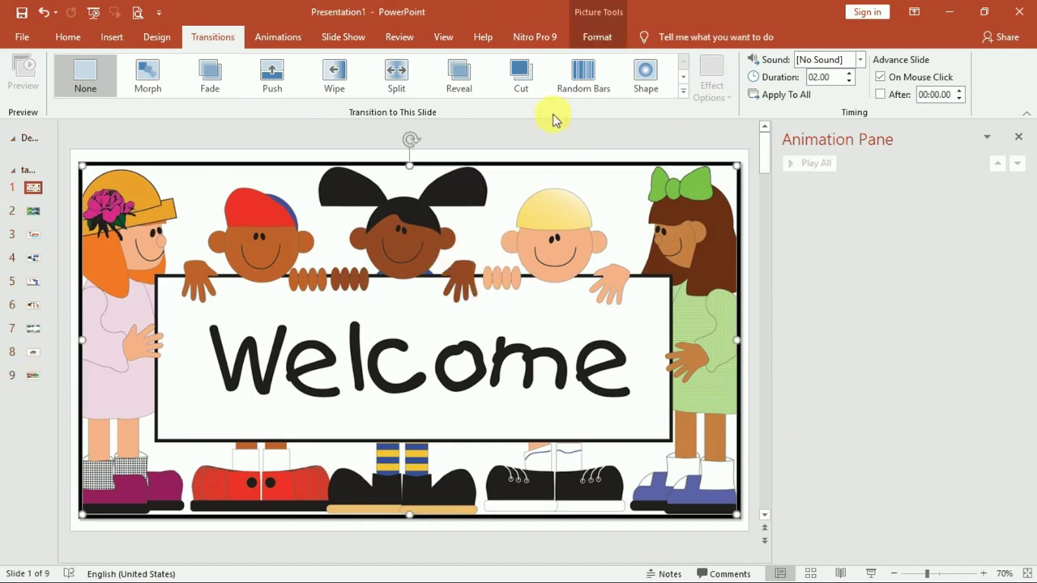
click(682, 93)
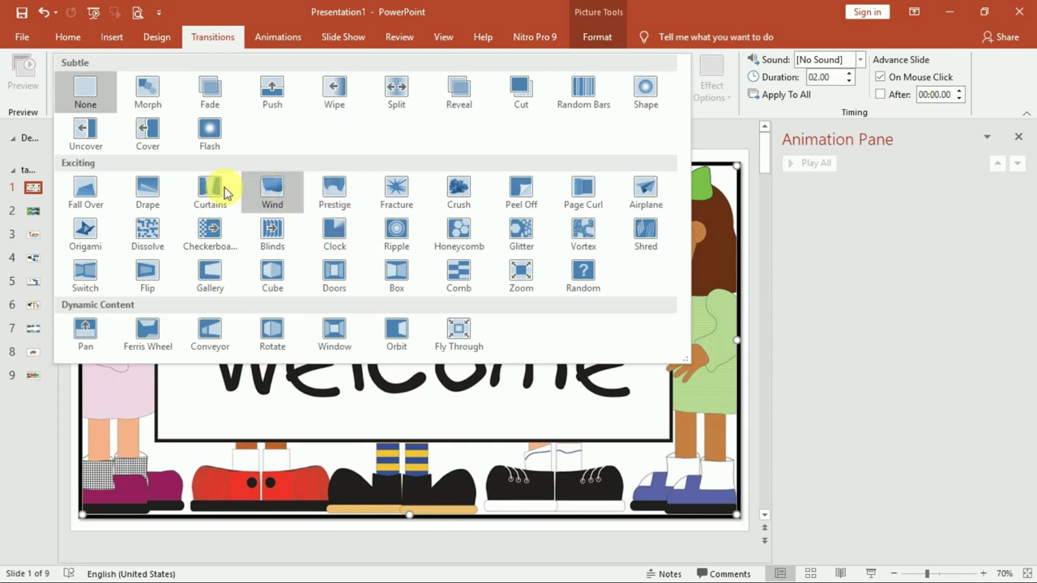
click(221, 192)
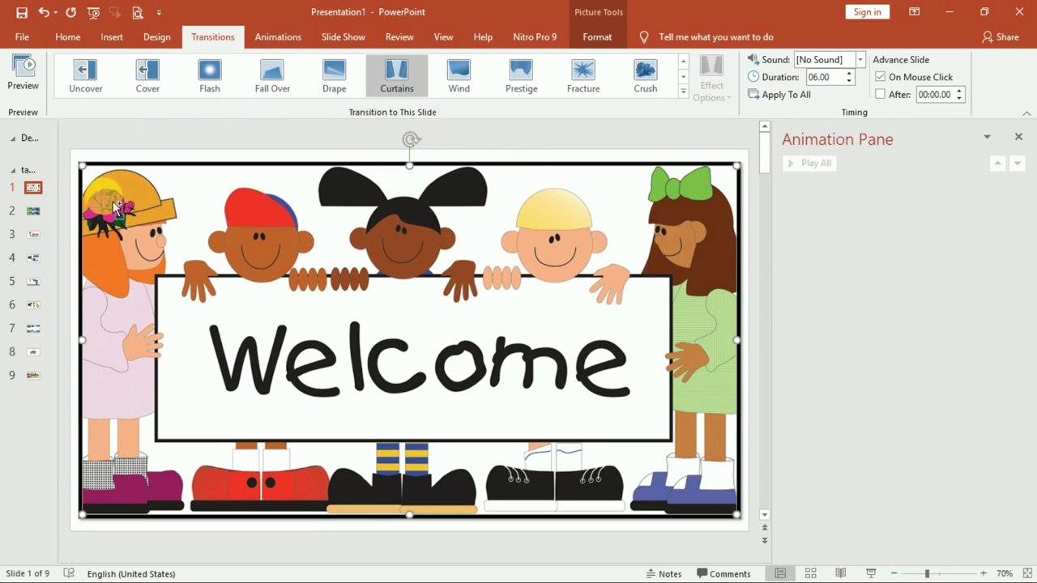
click(34, 215)
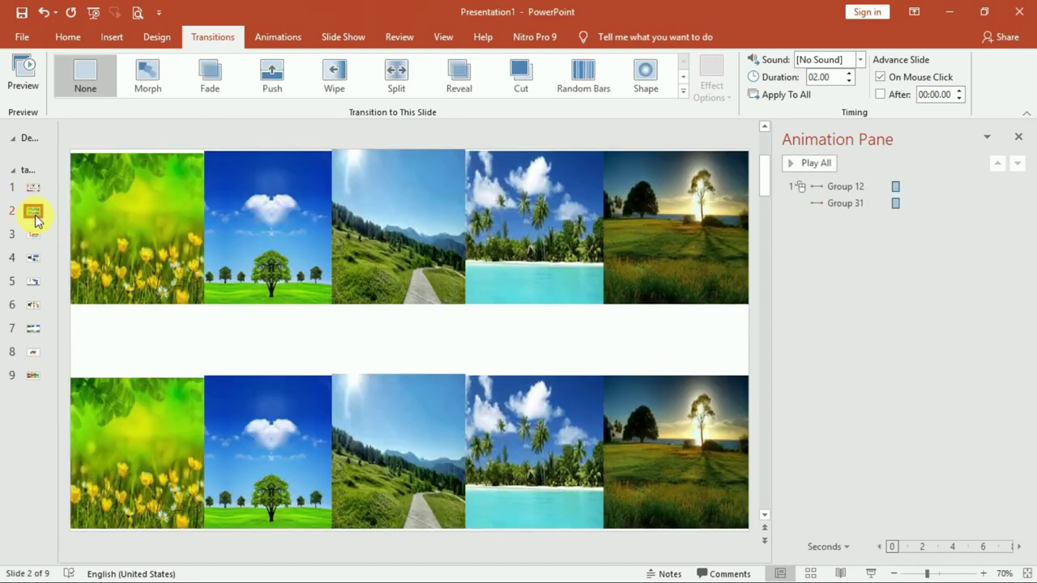
key(Up)
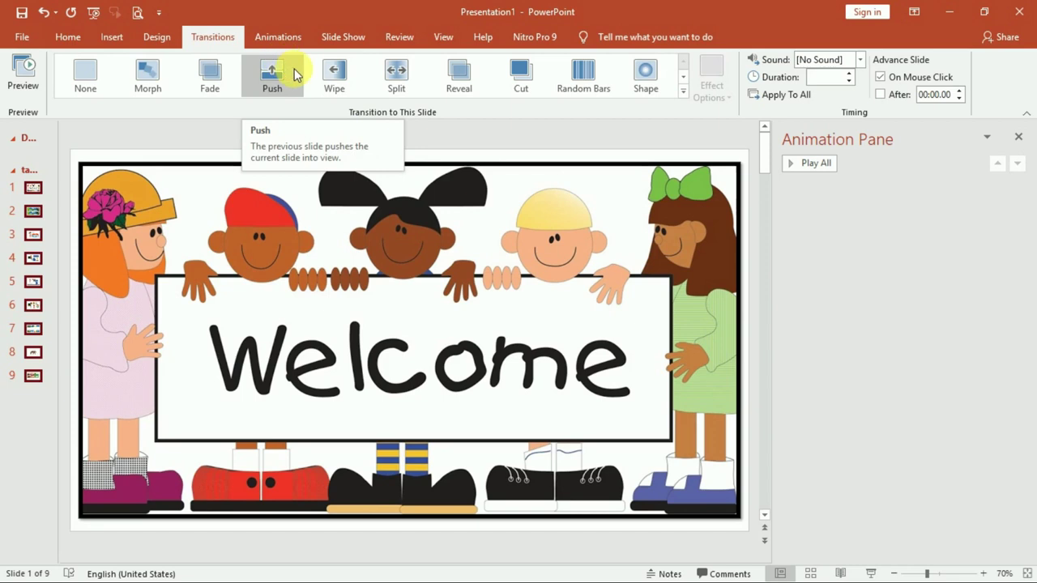
Preview Cube, Gallery, Doors, Box and Switch (going left) transitions on the Welcome slide.
click(684, 90)
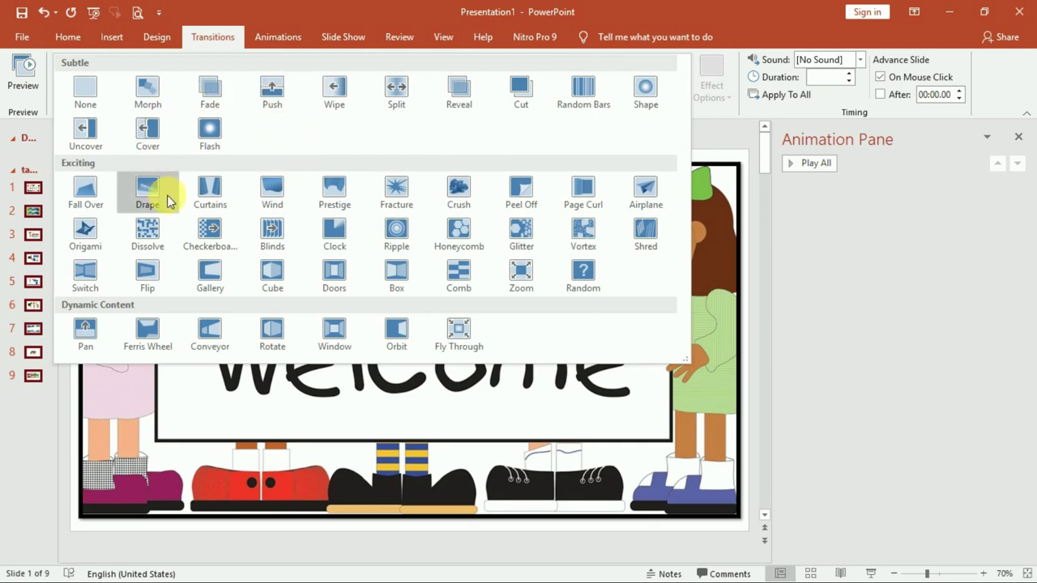
click(273, 277)
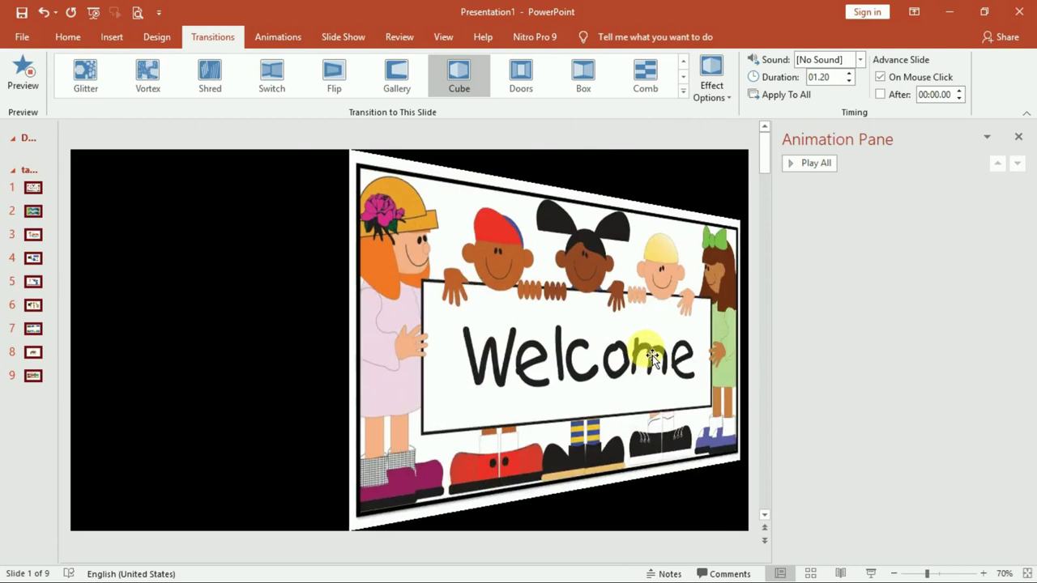
click(401, 91)
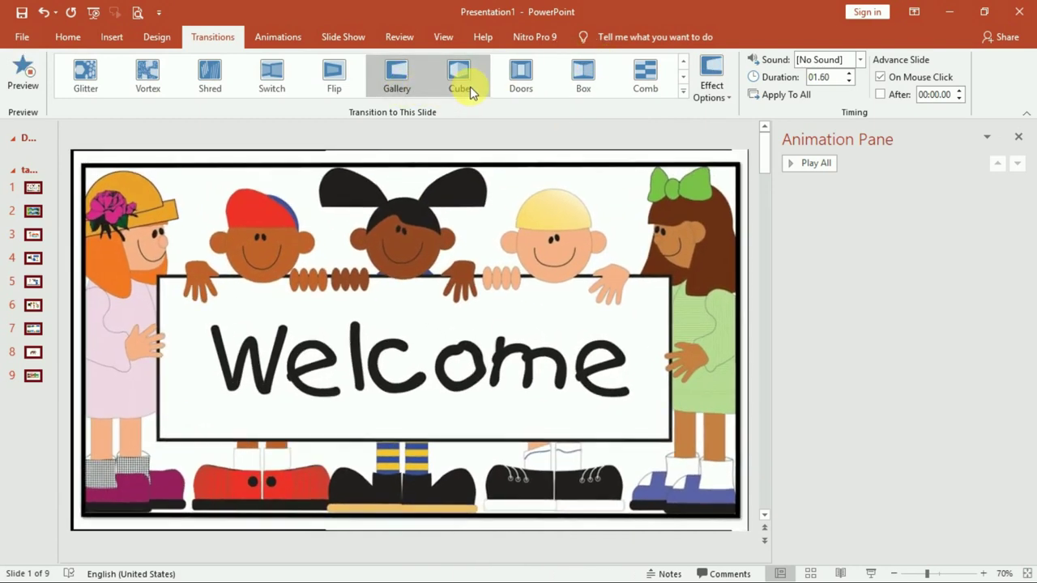
click(470, 86)
click(521, 83)
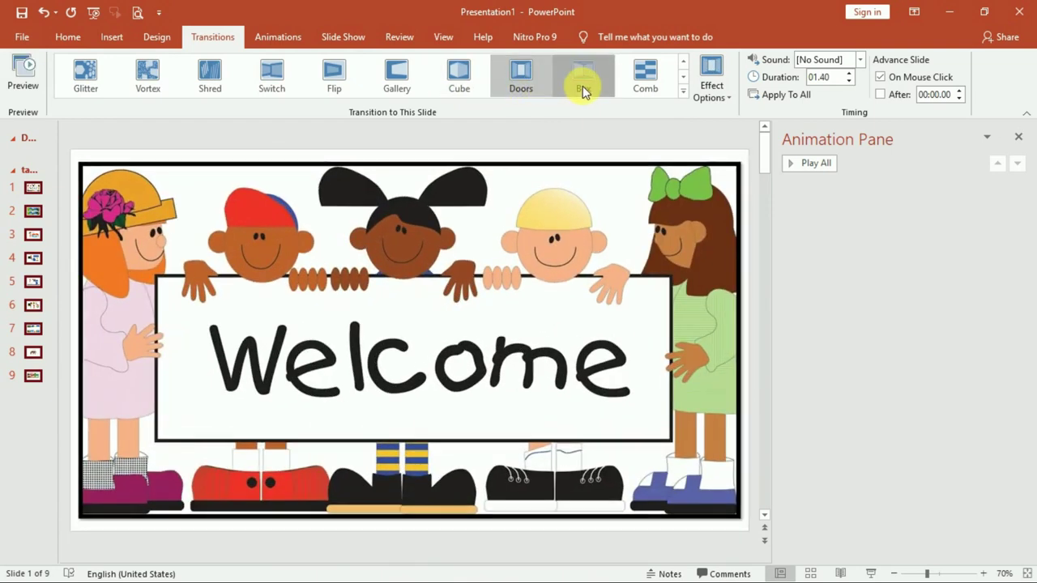
click(583, 86)
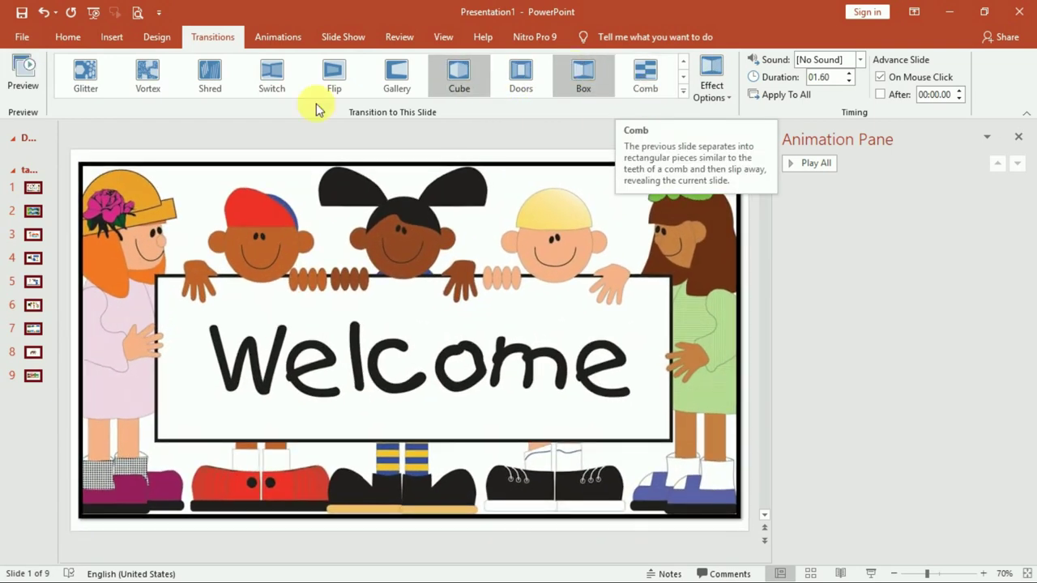
click(269, 86)
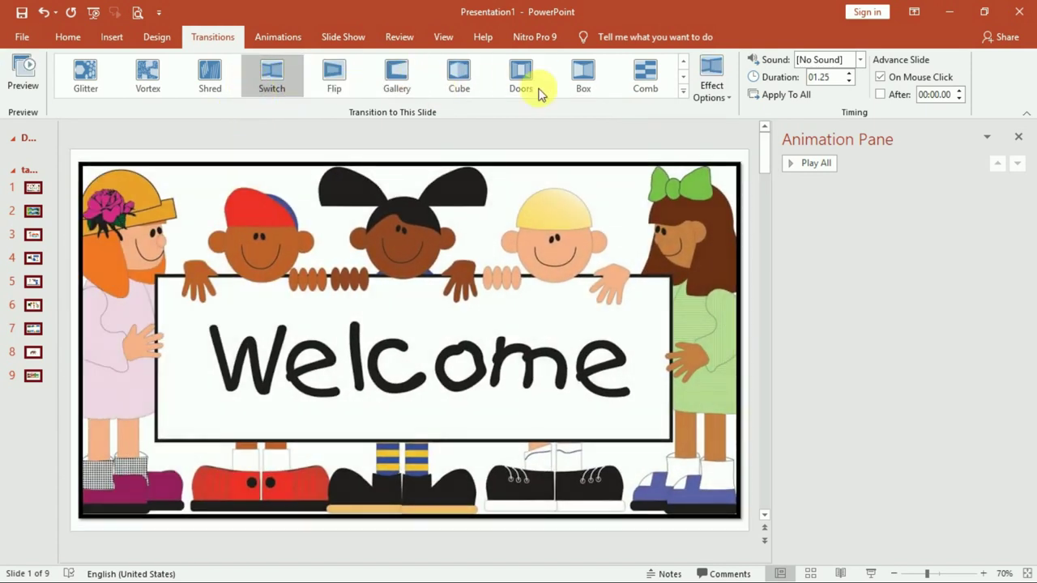
click(728, 101)
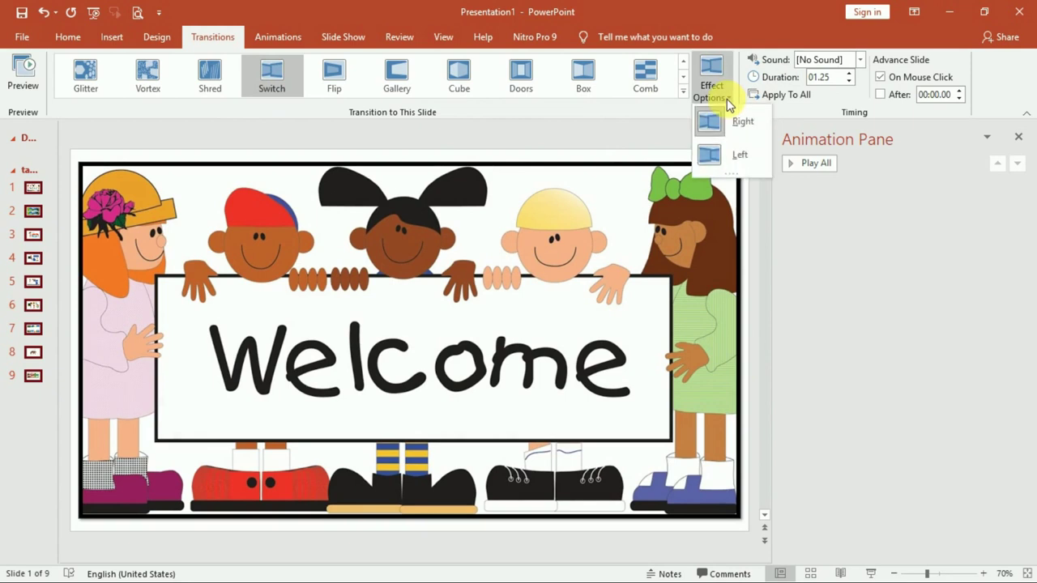
click(739, 155)
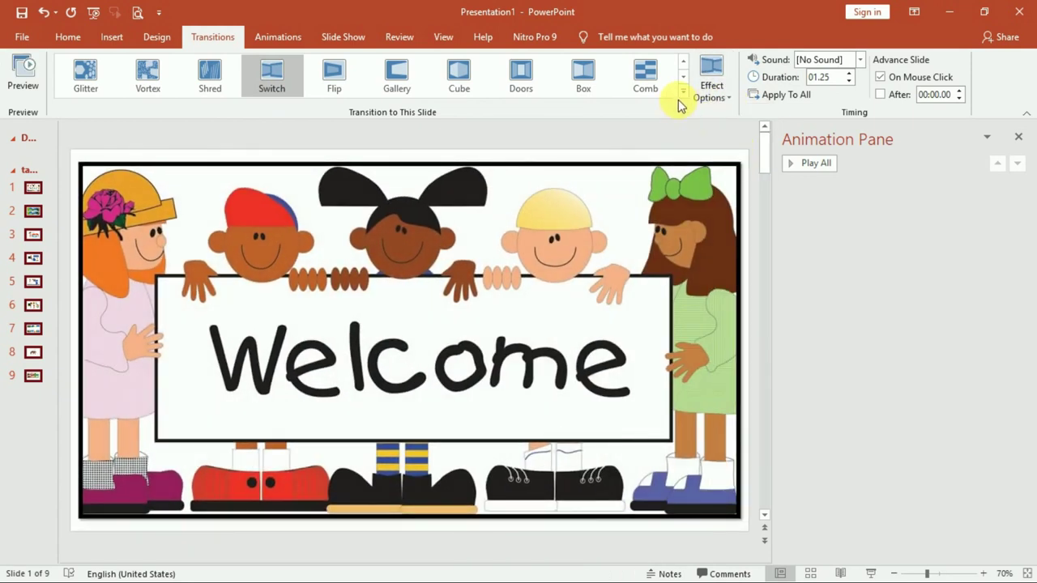
Try Conveyor and bouncing Fly Through, then settle on a 00.90-second Zoom transition.
click(683, 92)
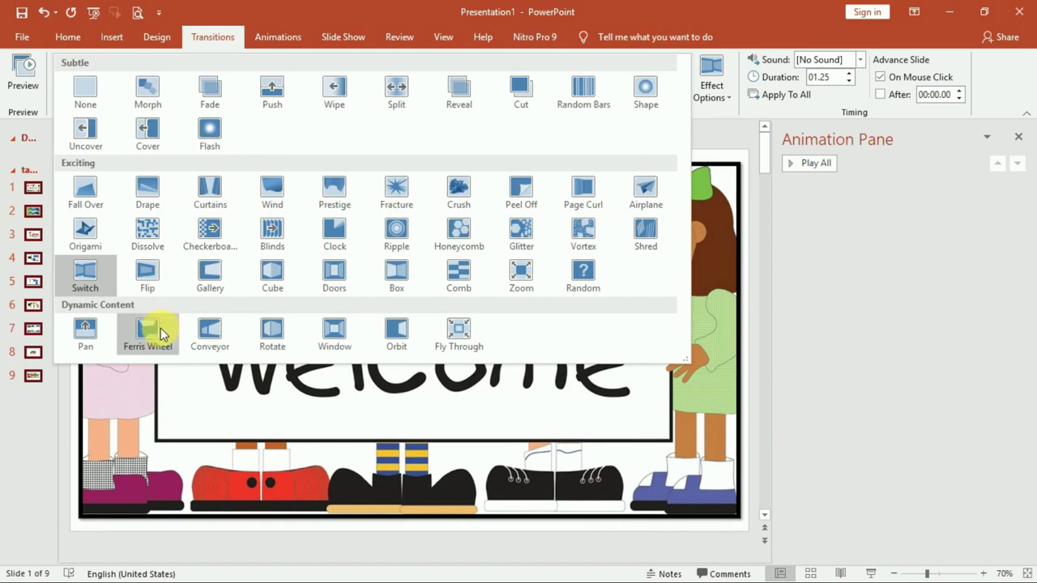
click(218, 335)
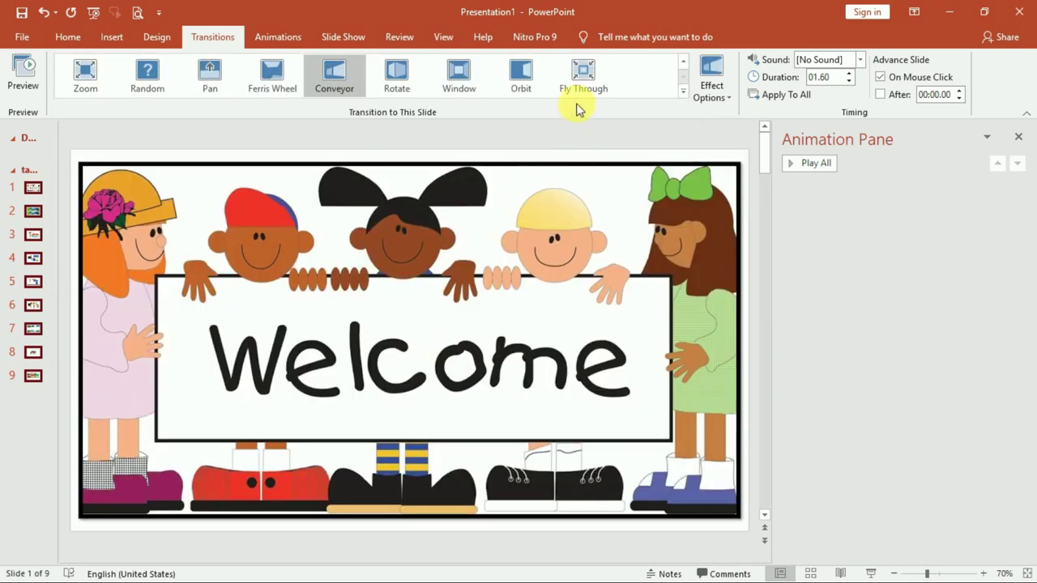
click(583, 73)
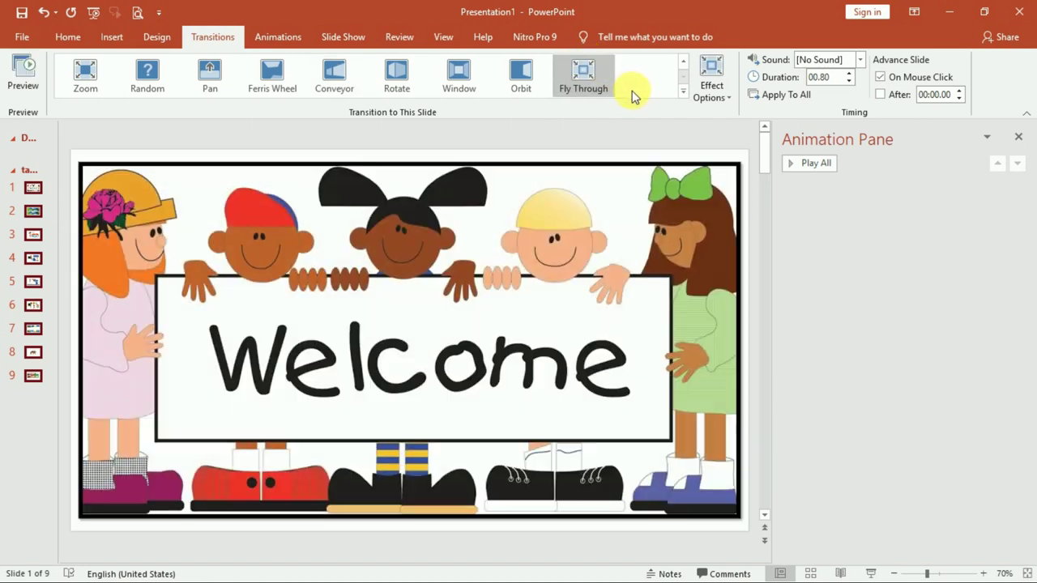
click(716, 100)
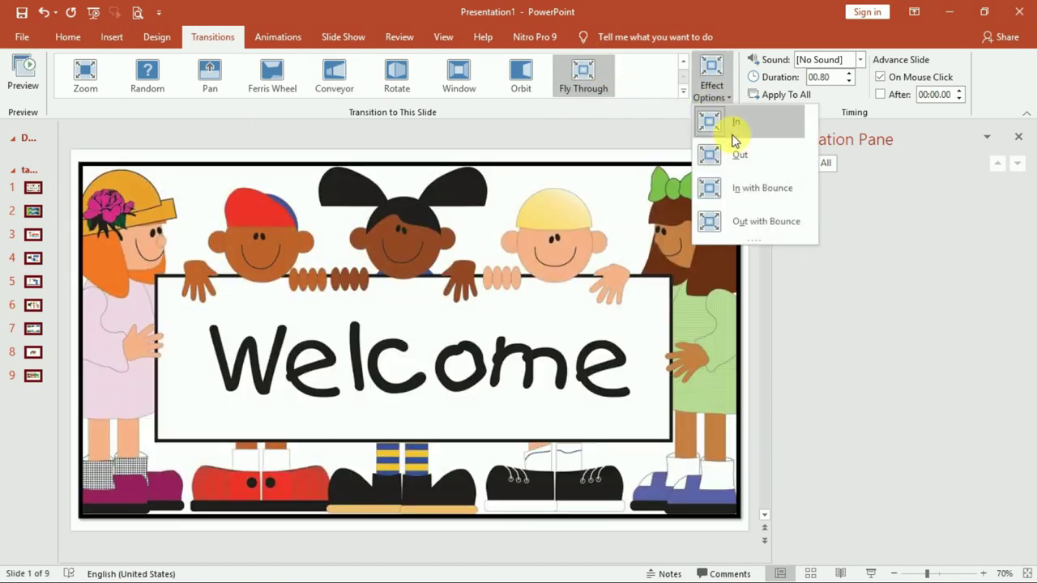
click(748, 191)
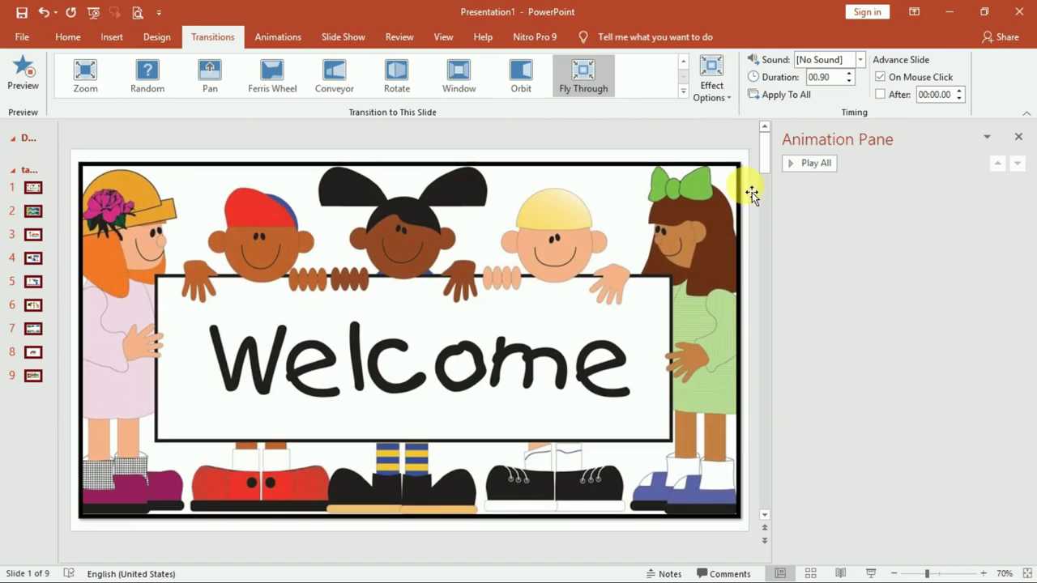
click(683, 92)
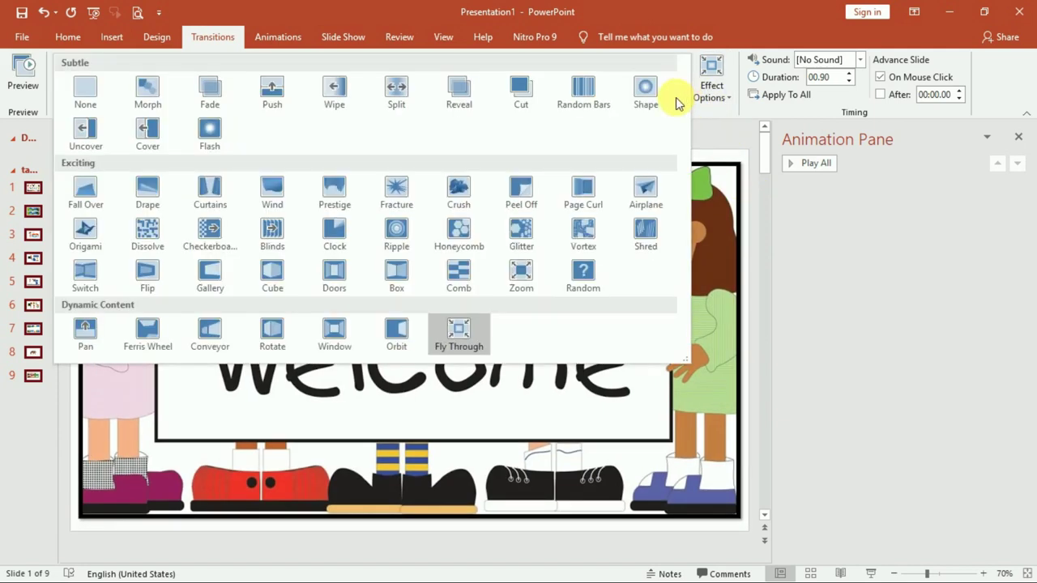
click(519, 289)
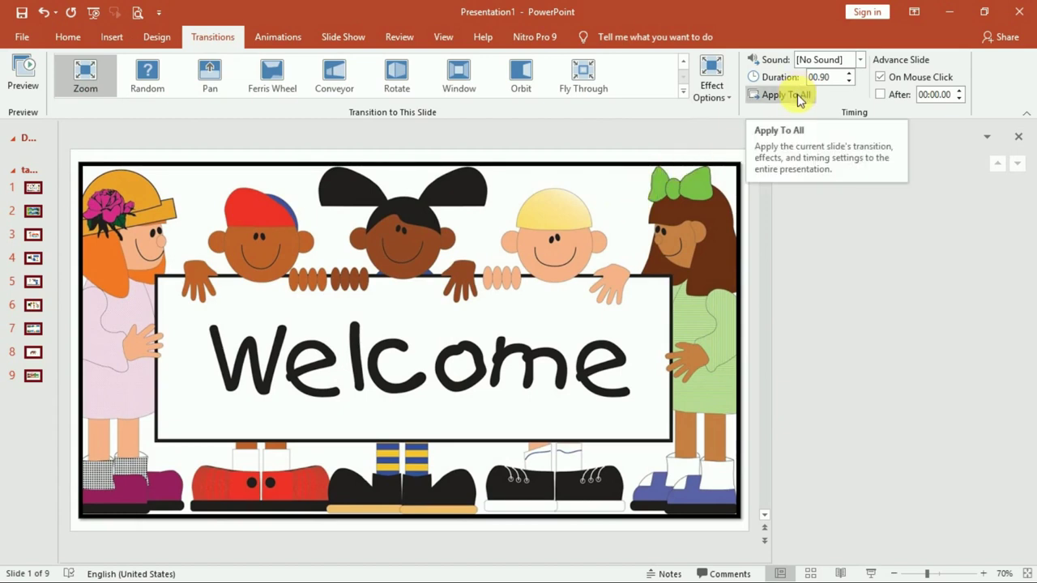
Apply the Zoom transition to all slides and preview it in the slide show.
click(802, 98)
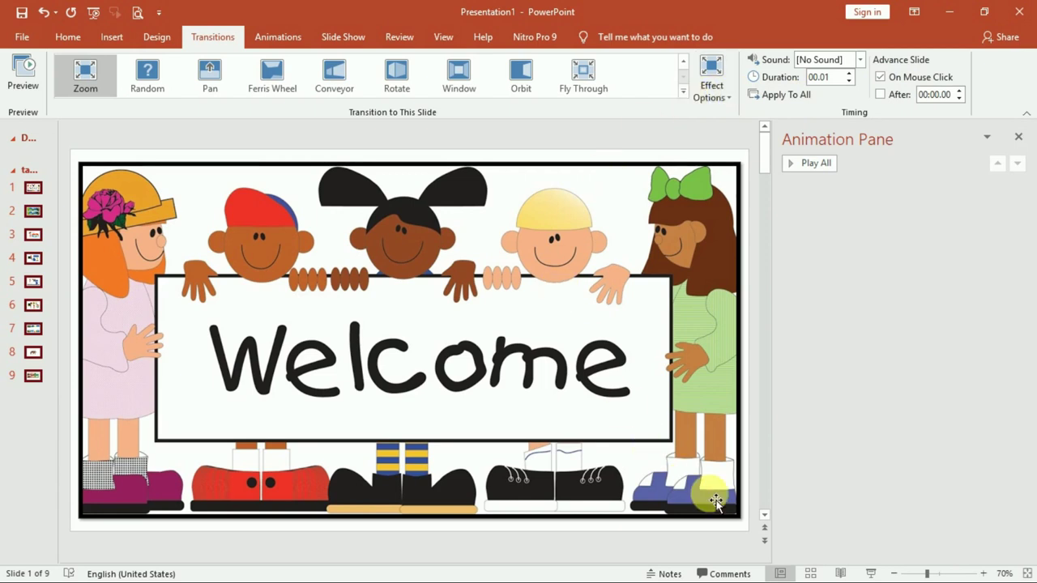
click(871, 576)
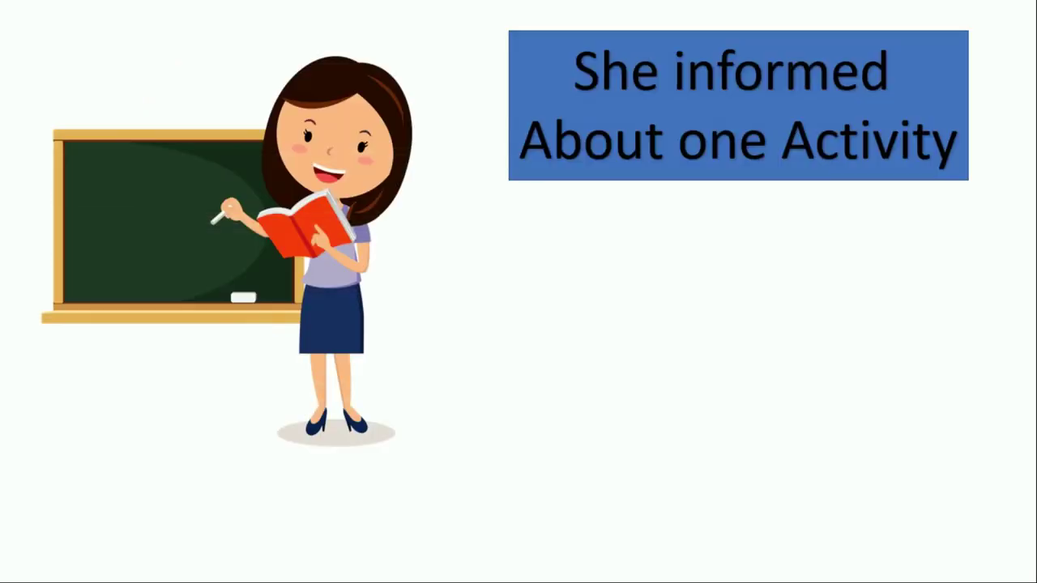
key(Escape)
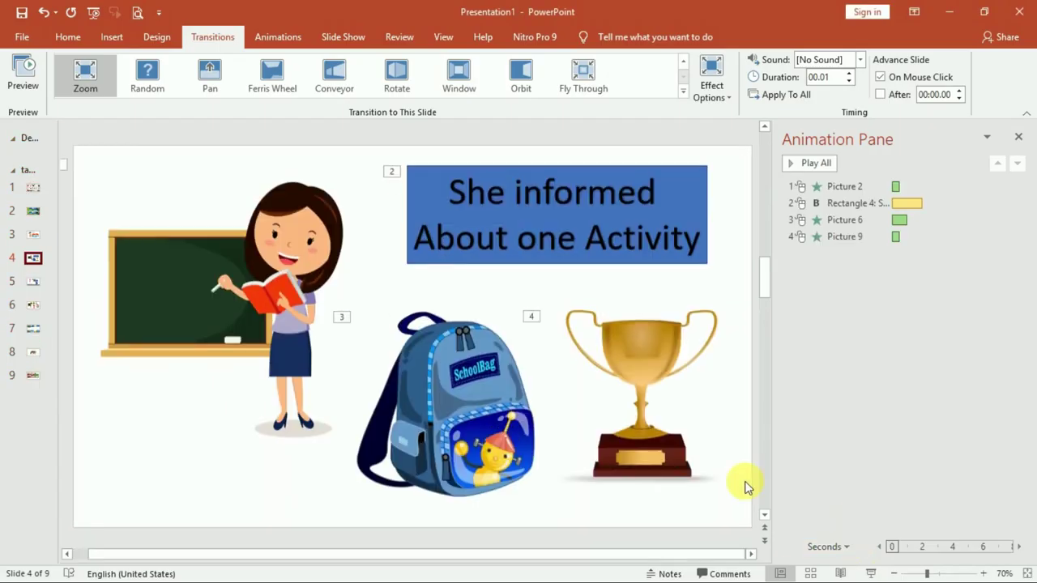
Check the transitions by running the show from photo-strip slide 7.
click(34, 328)
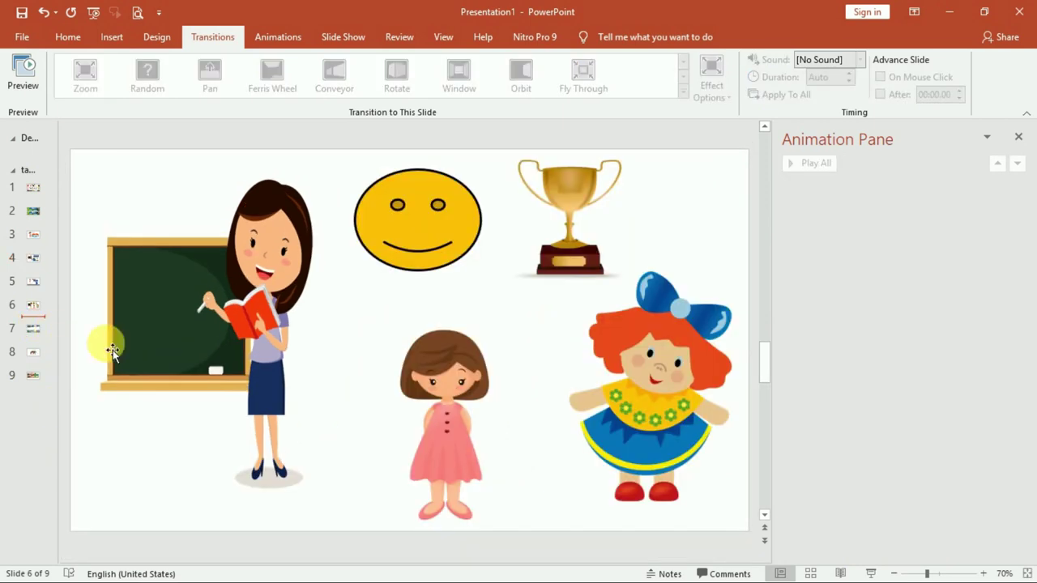
click(33, 330)
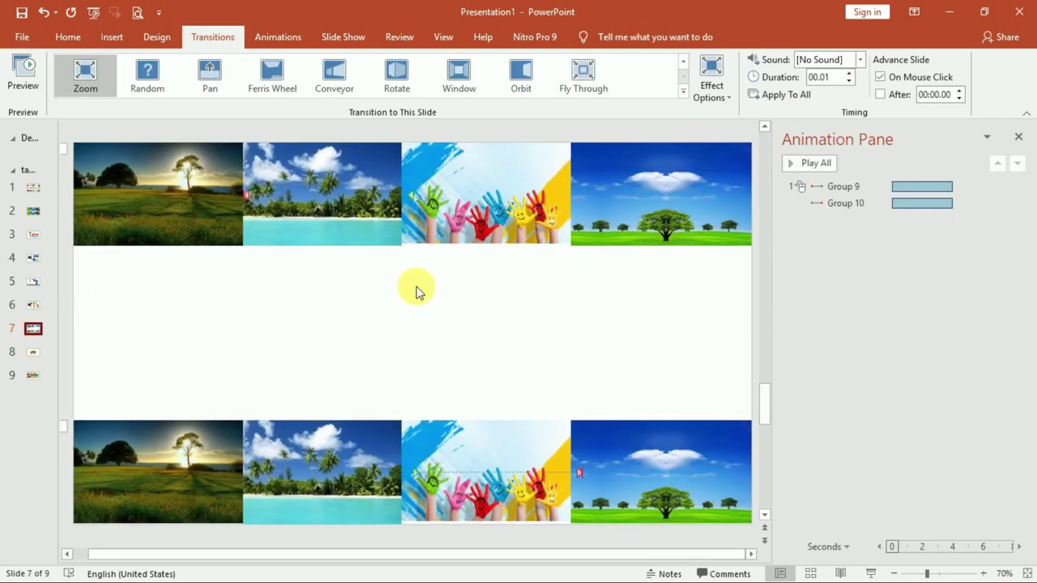
click(871, 574)
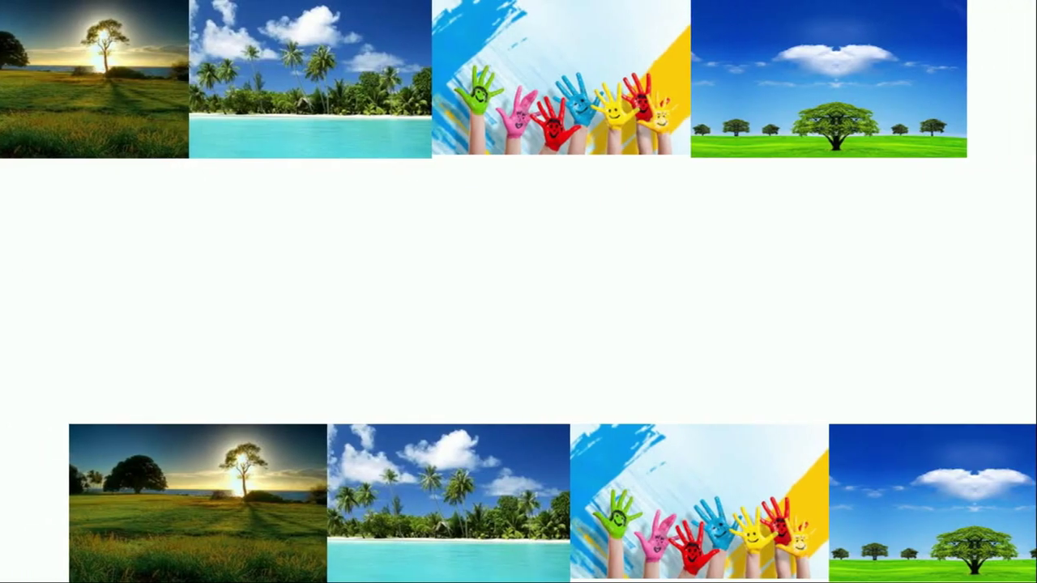
key(Right)
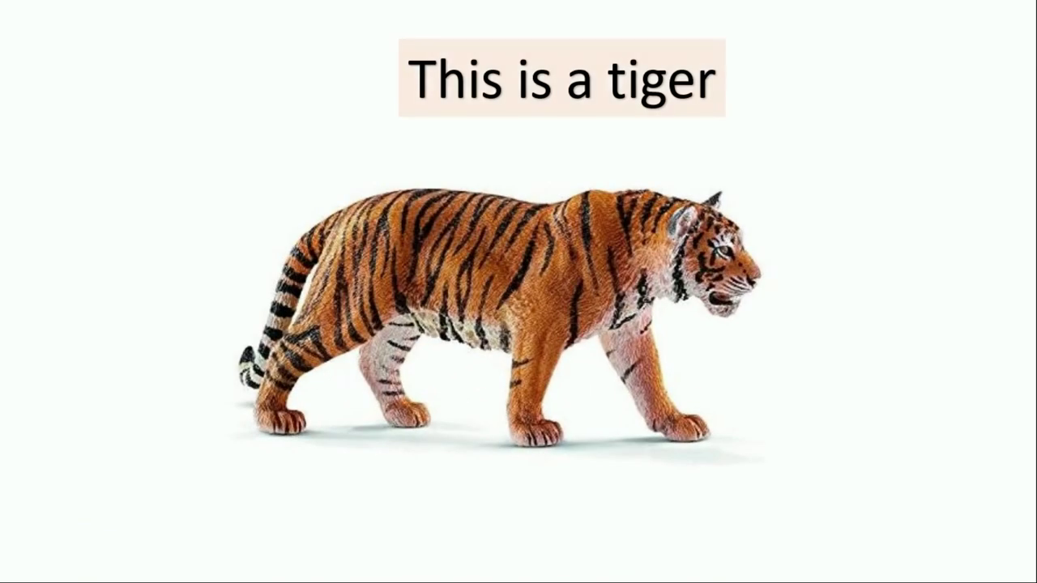
key(Escape)
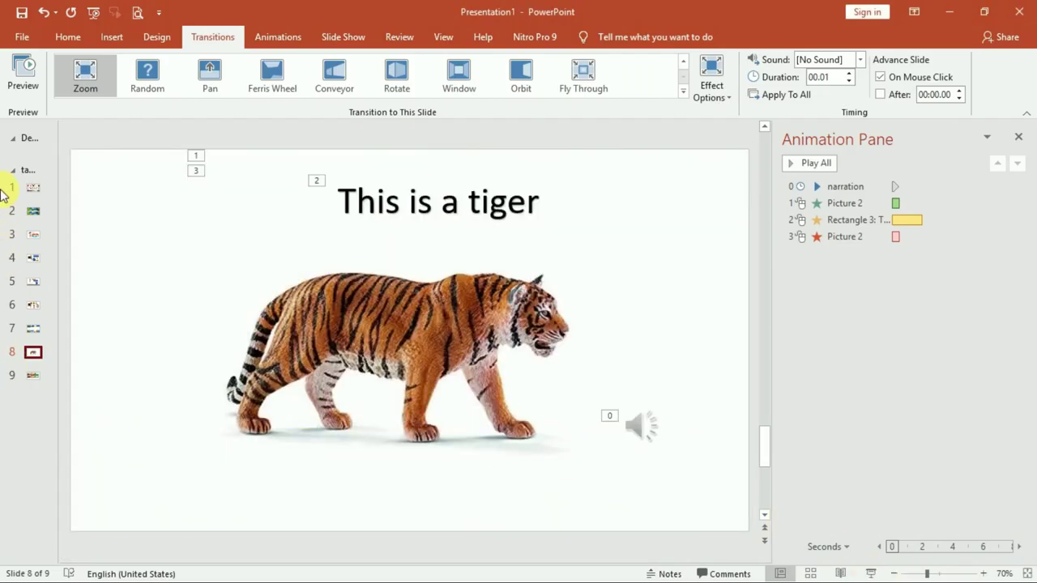
click(33, 188)
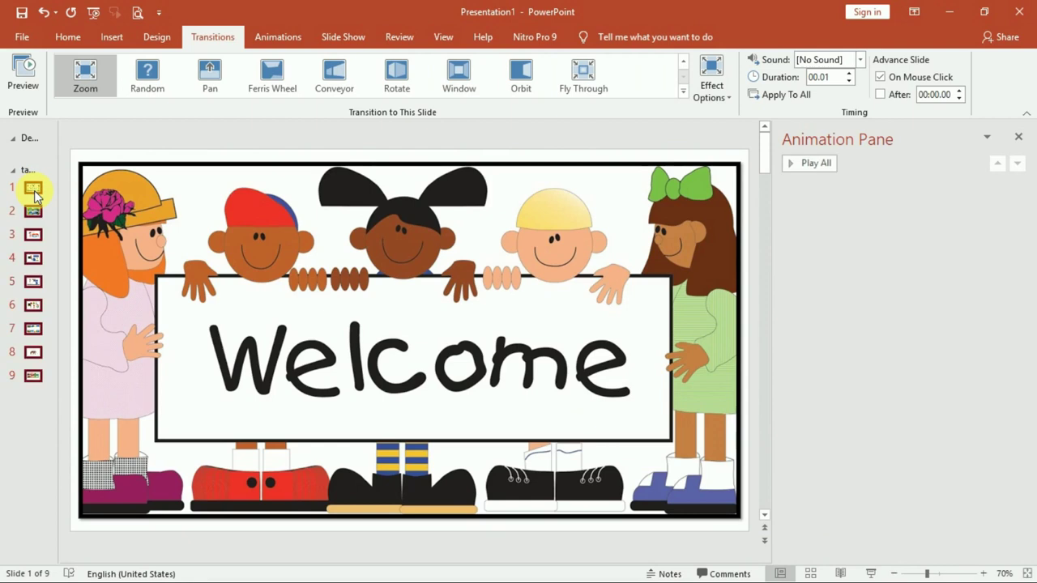
Apply a 02.00-second Rotate transition to the Welcome slide and watch it play in the slide show.
click(403, 74)
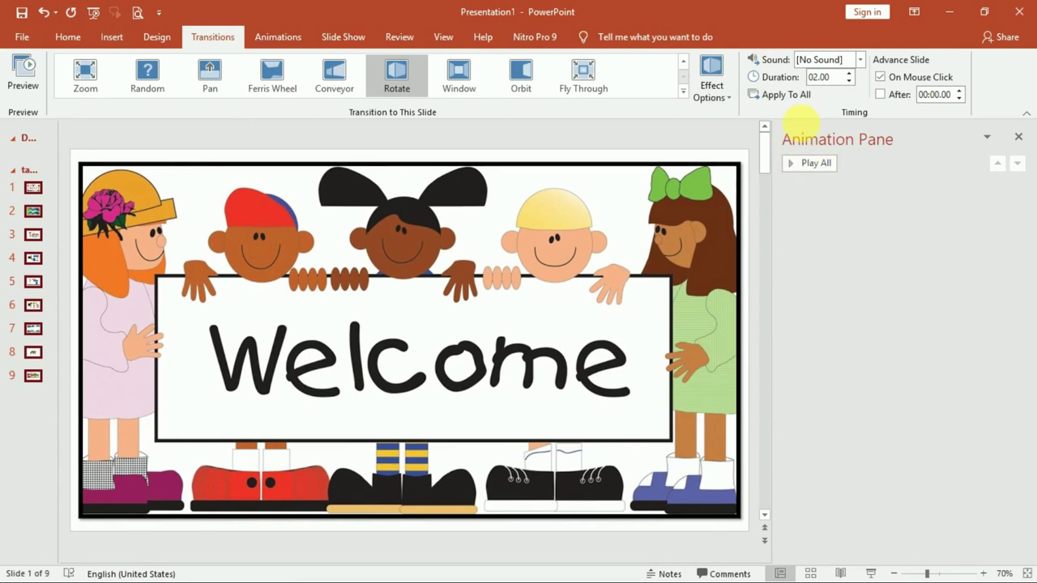
click(822, 173)
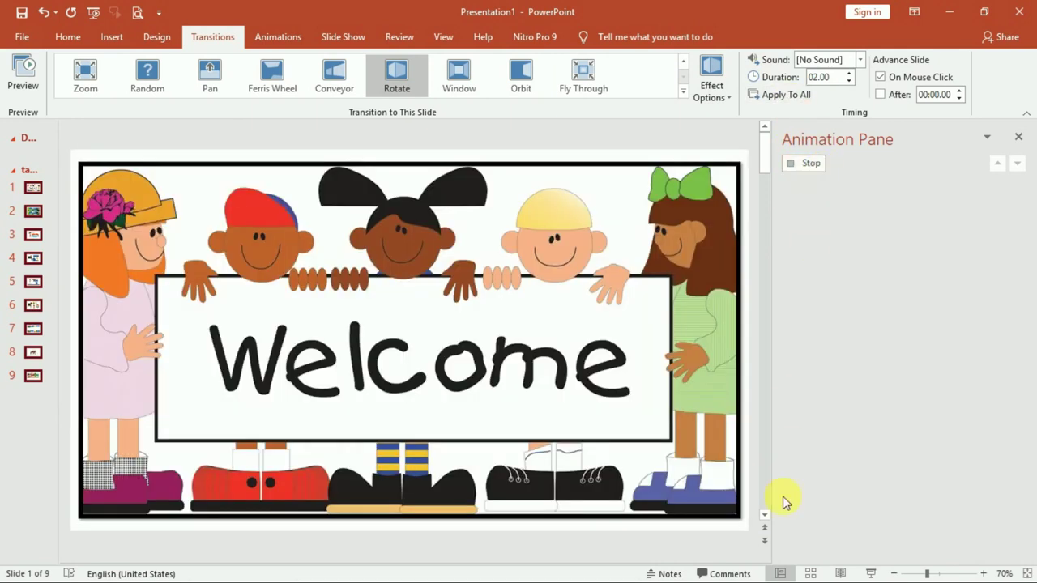
click(870, 573)
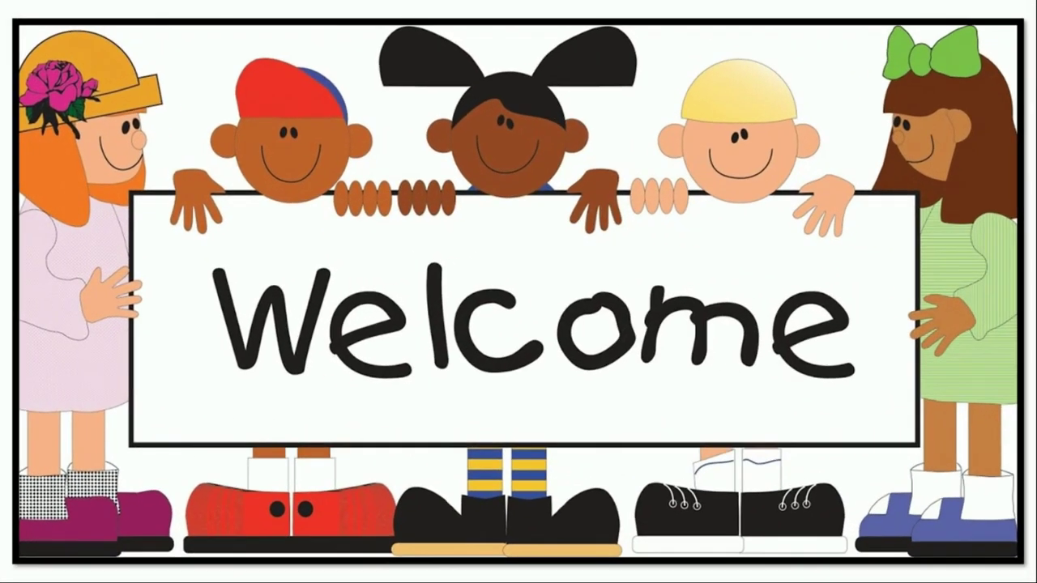
key(space)
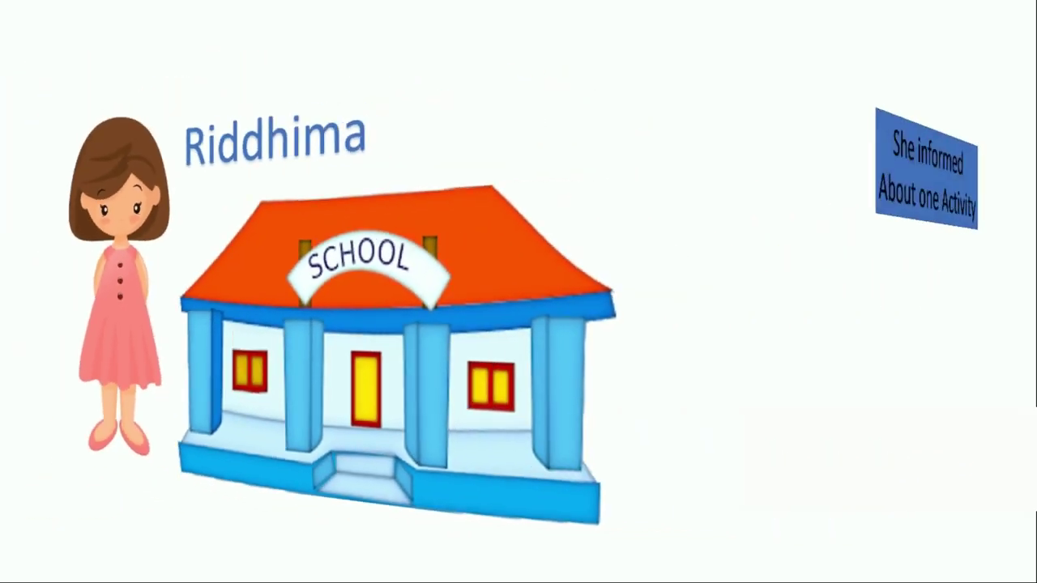
key(Escape)
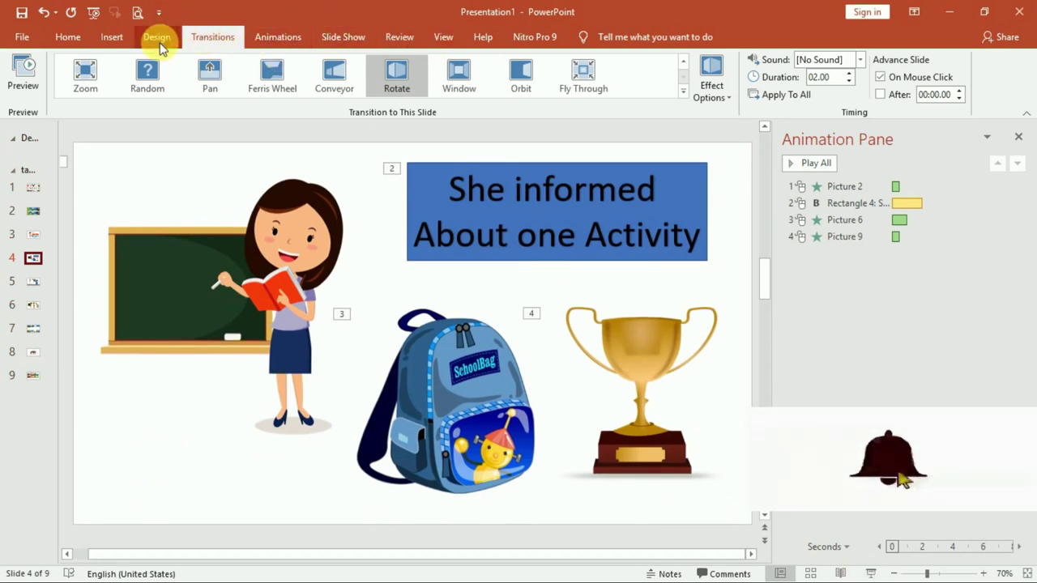
click(351, 38)
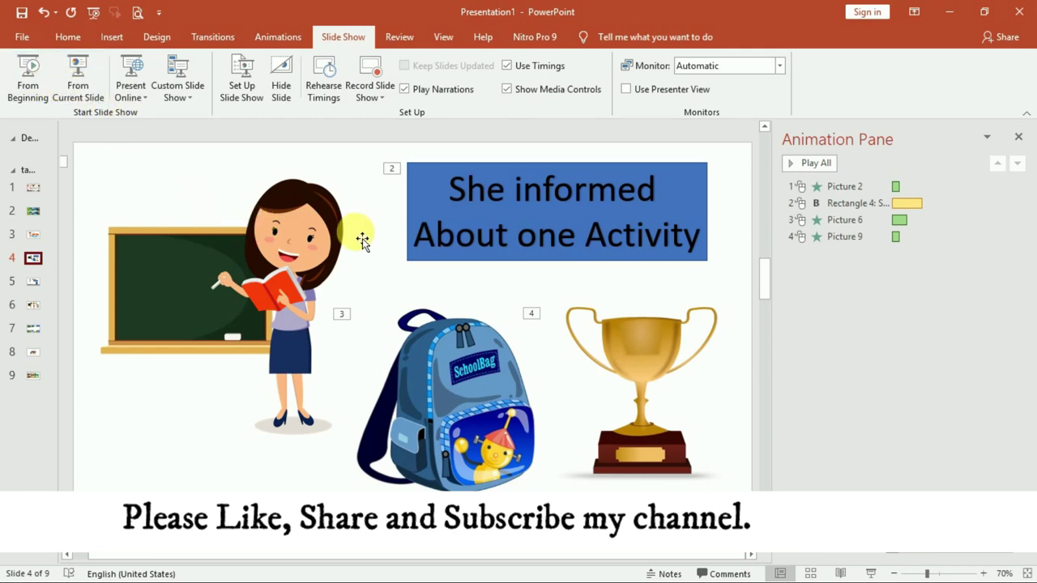
click(92, 85)
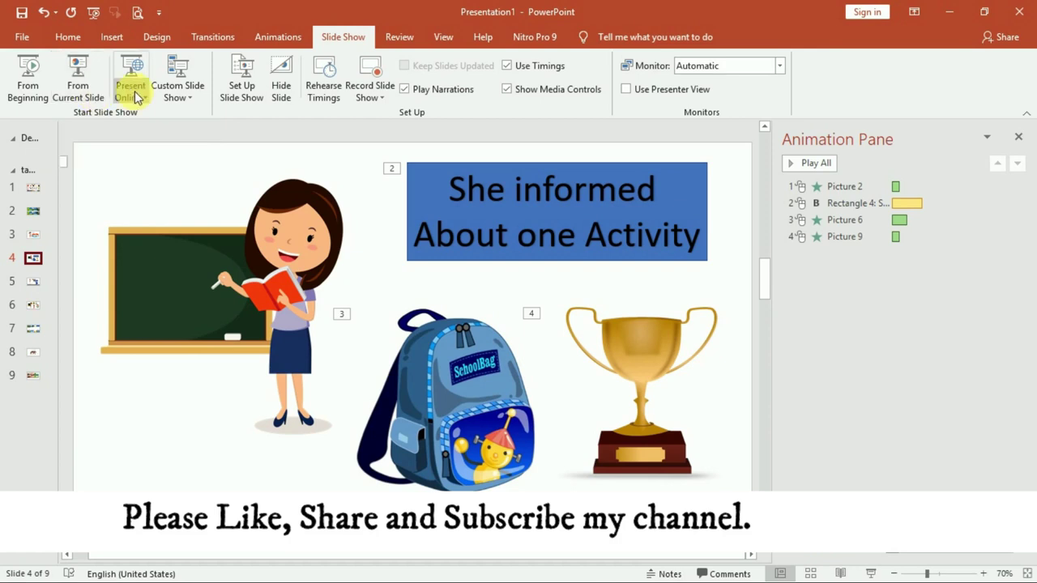
click(192, 96)
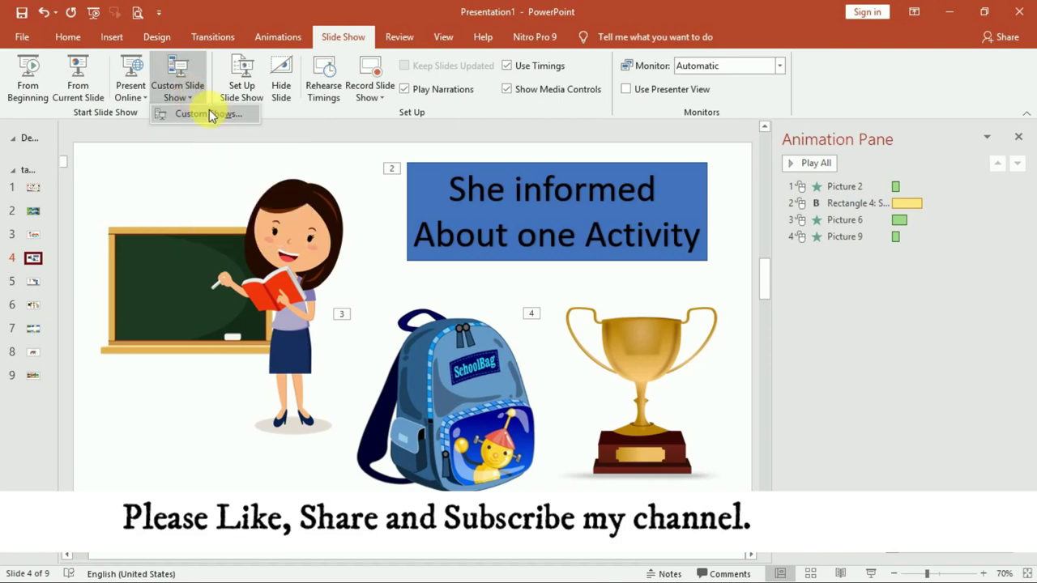
click(197, 90)
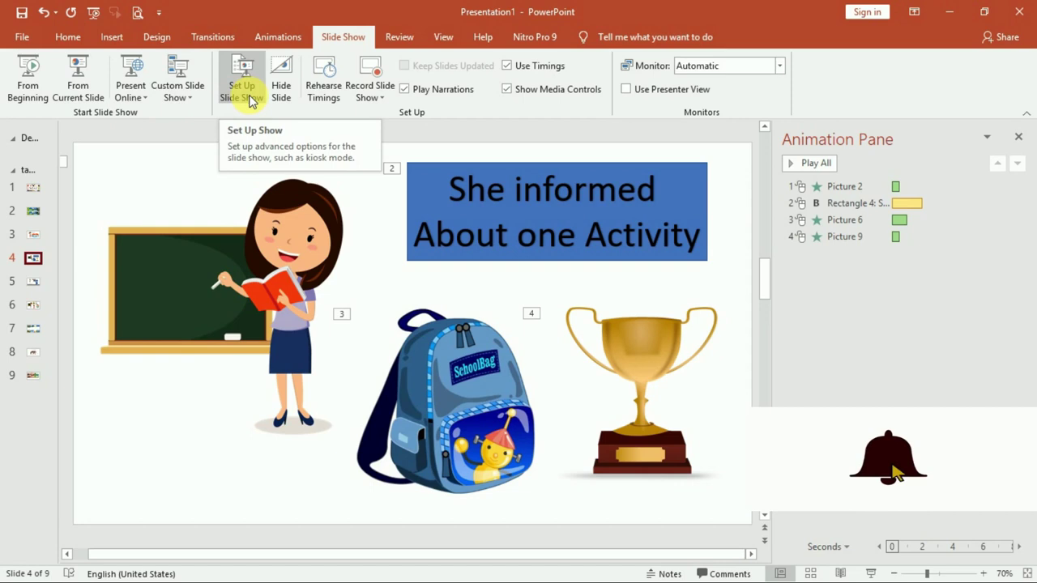
Turn on 'Loop continuously until Esc' in the slide show setup, then return to the first slide.
click(249, 99)
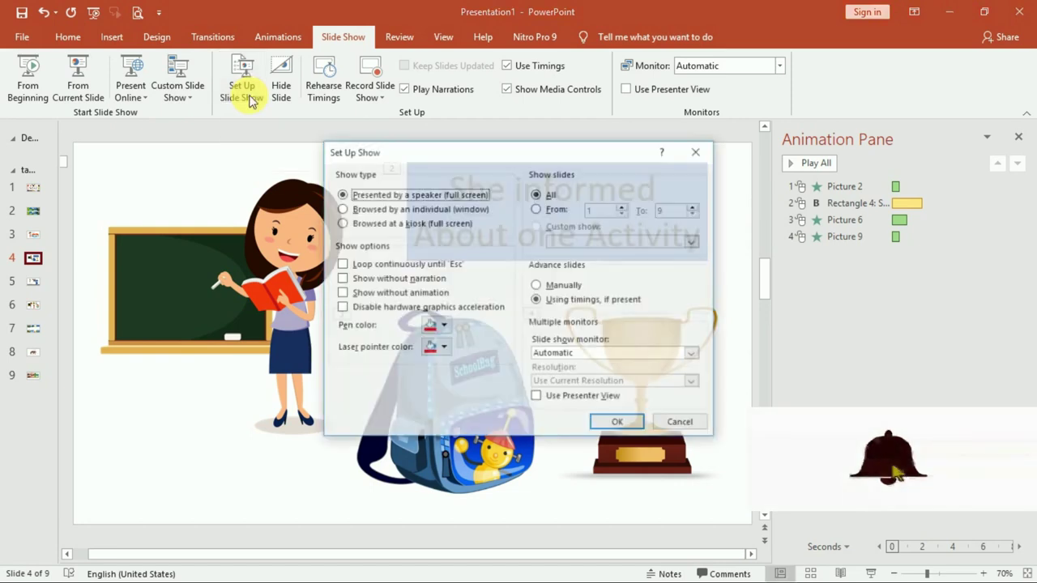
click(387, 264)
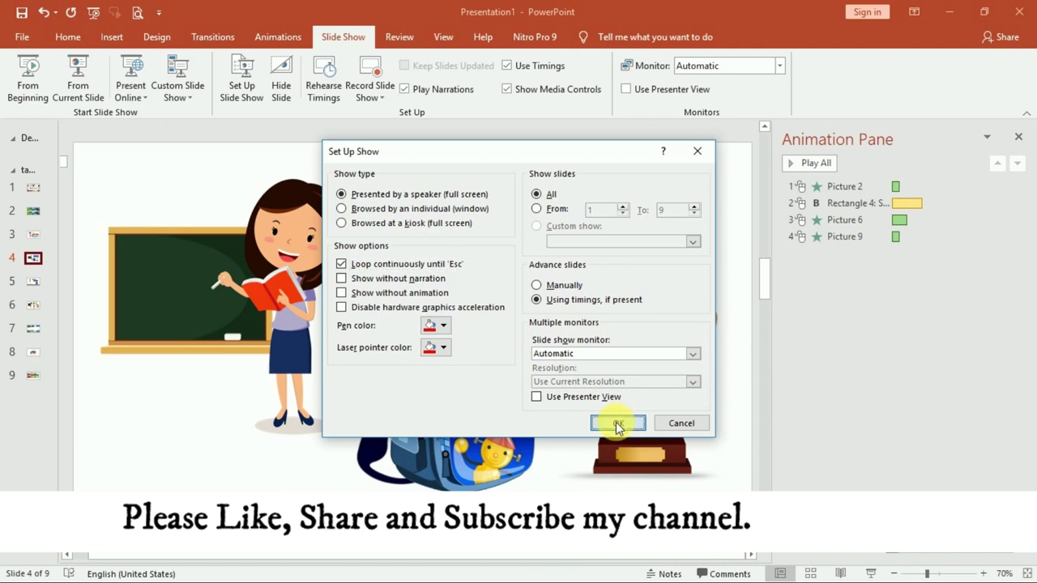
click(615, 422)
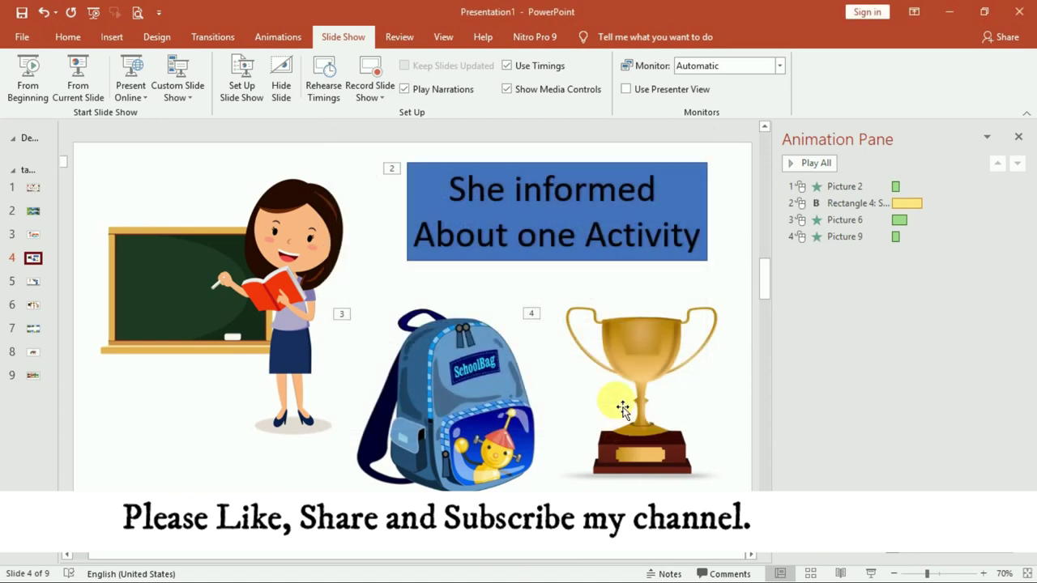
click(33, 187)
Run the looping slide show from the start with F5.
key(F5)
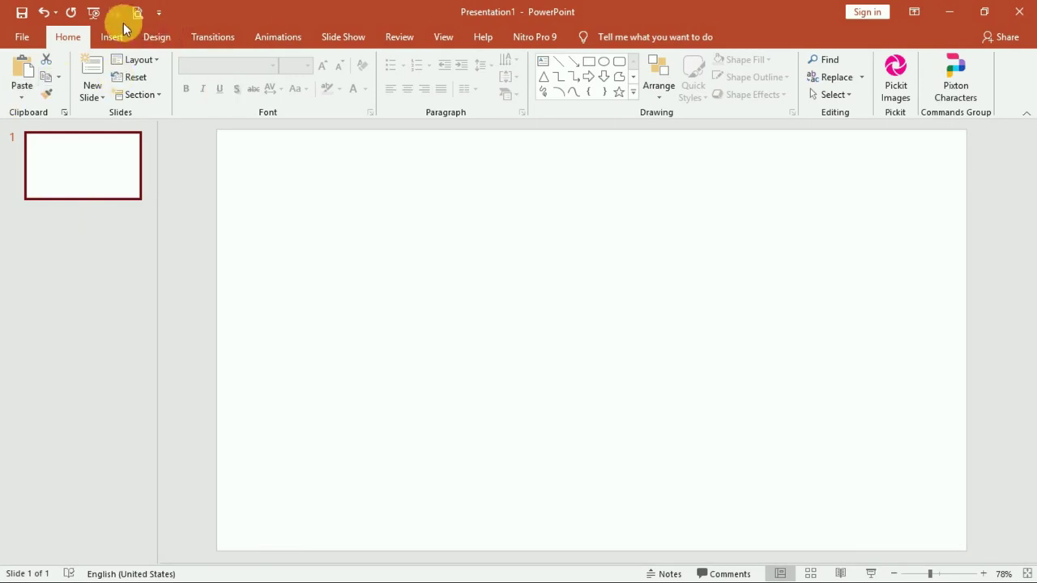
Draw a full-width 1.26" by 13.33" rectangle along the slide bottom and fill it gray.
click(114, 38)
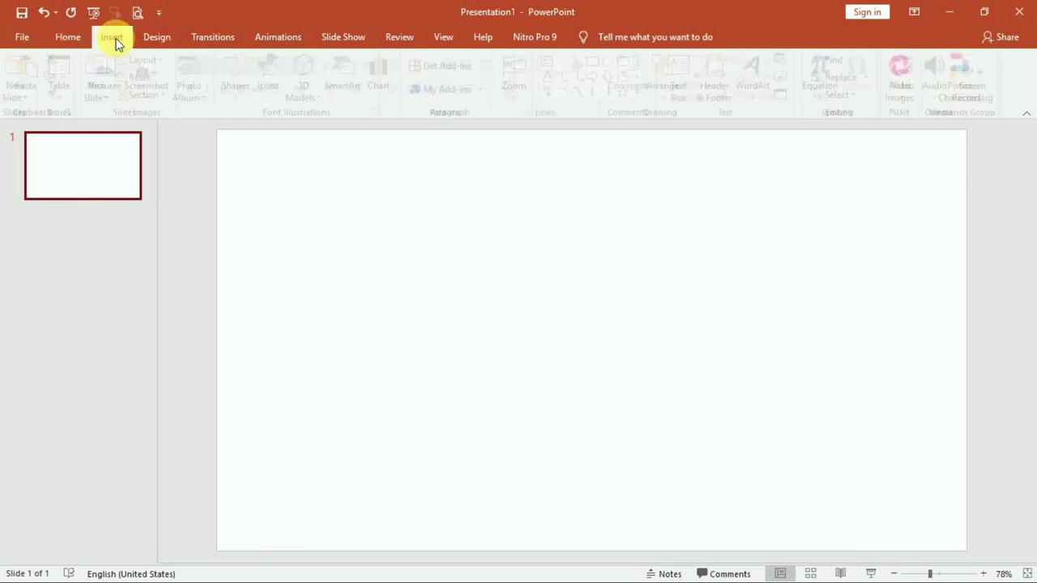
click(237, 98)
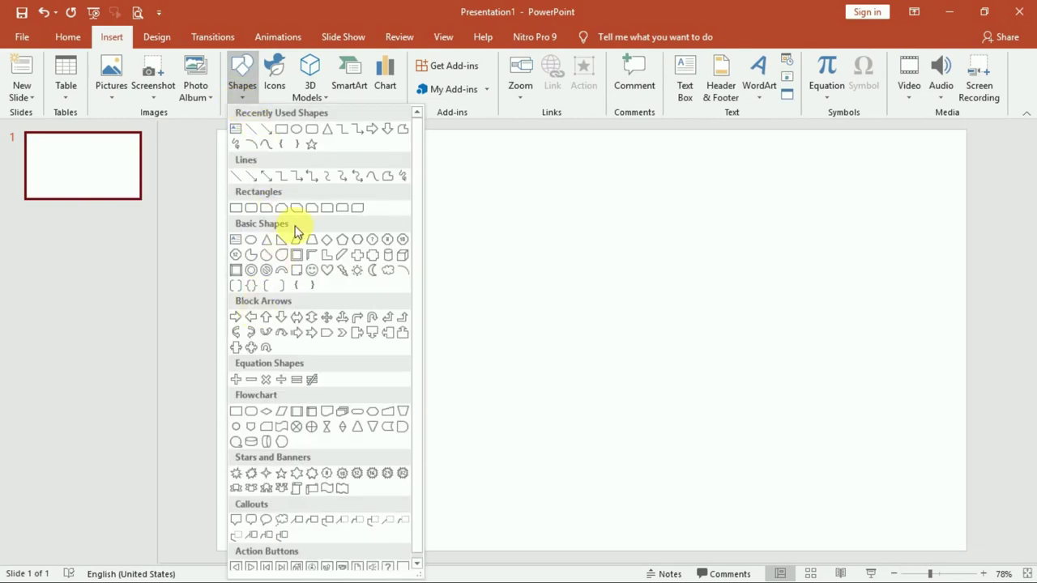
click(236, 209)
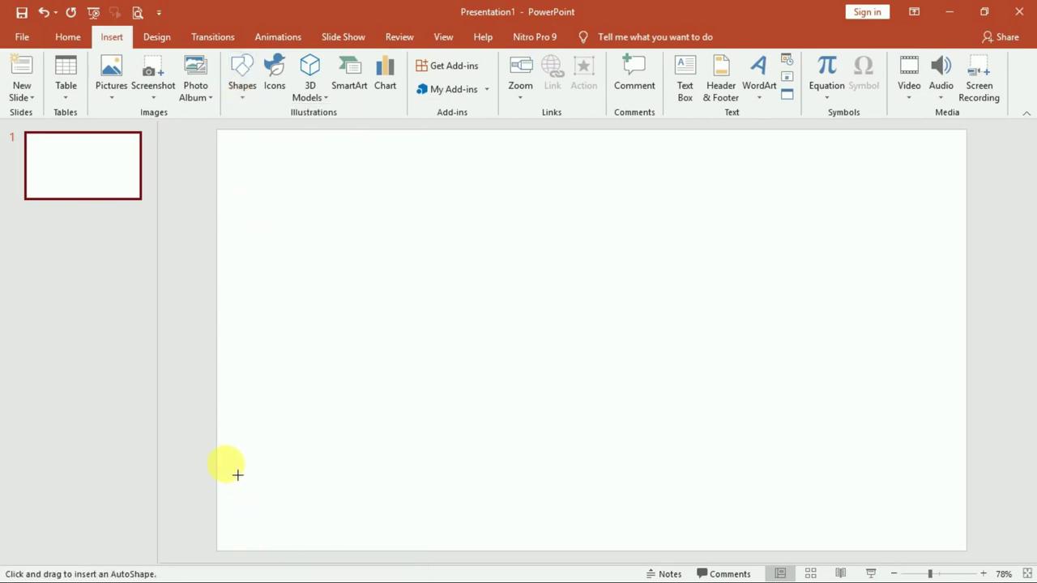
drag(227, 492, 972, 554)
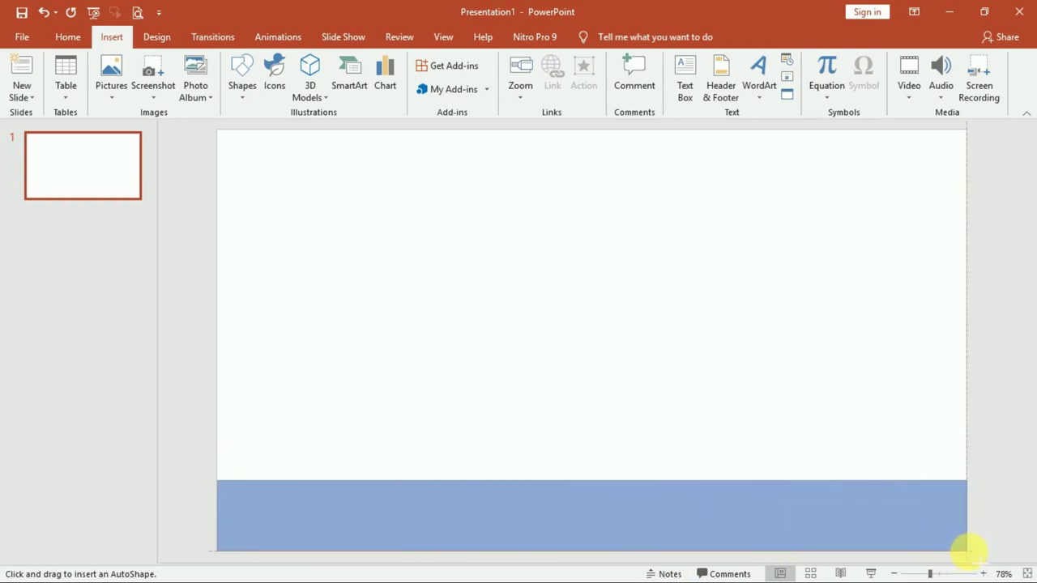
drag(970, 554, 970, 554)
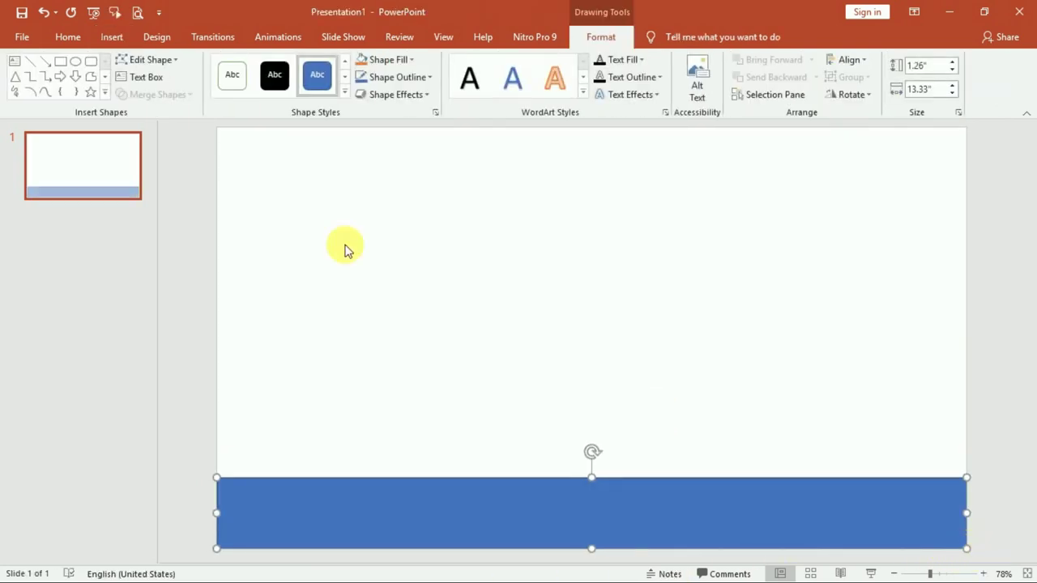
click(363, 67)
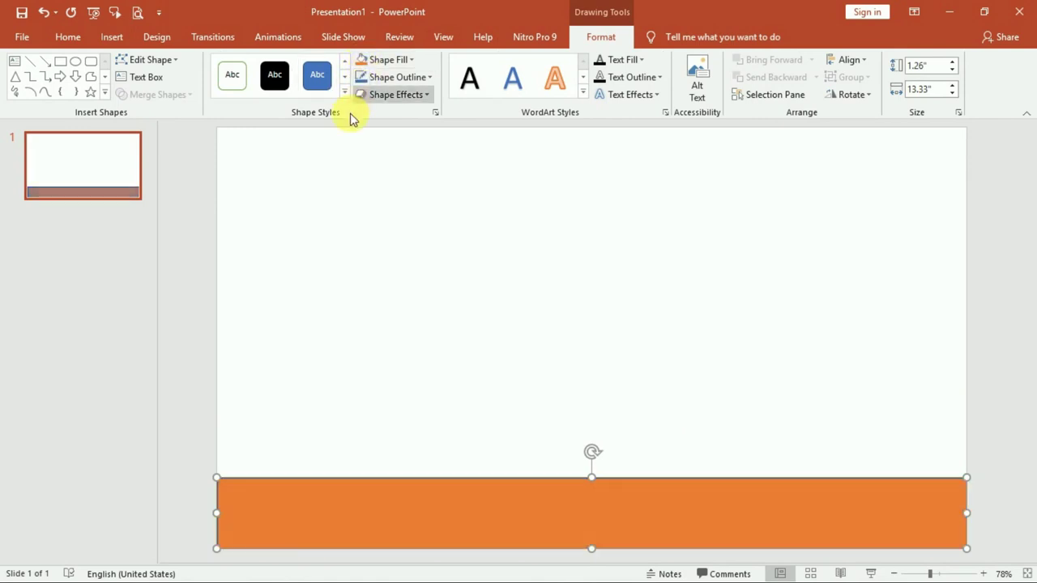
click(379, 65)
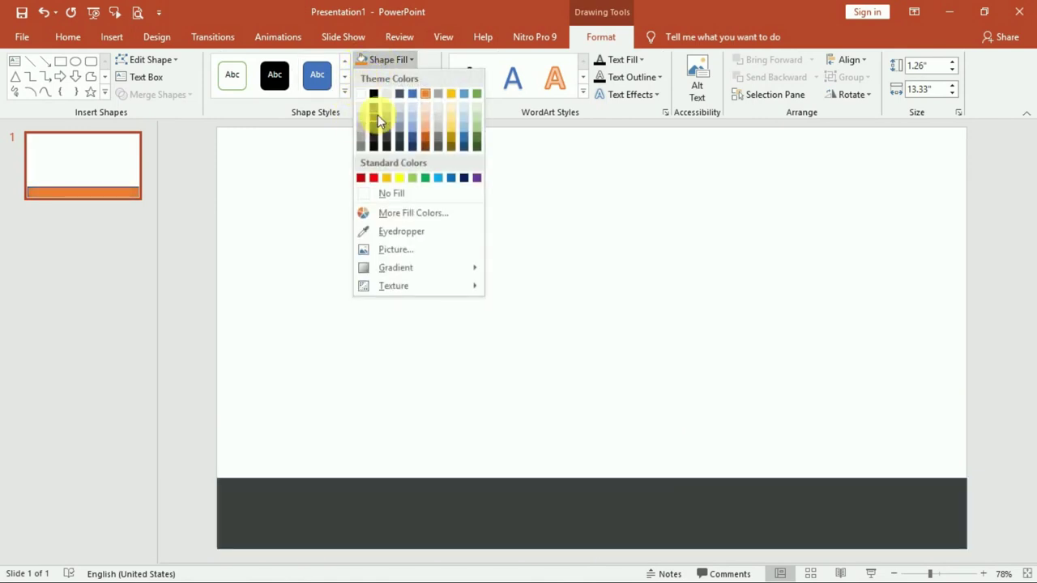
click(372, 106)
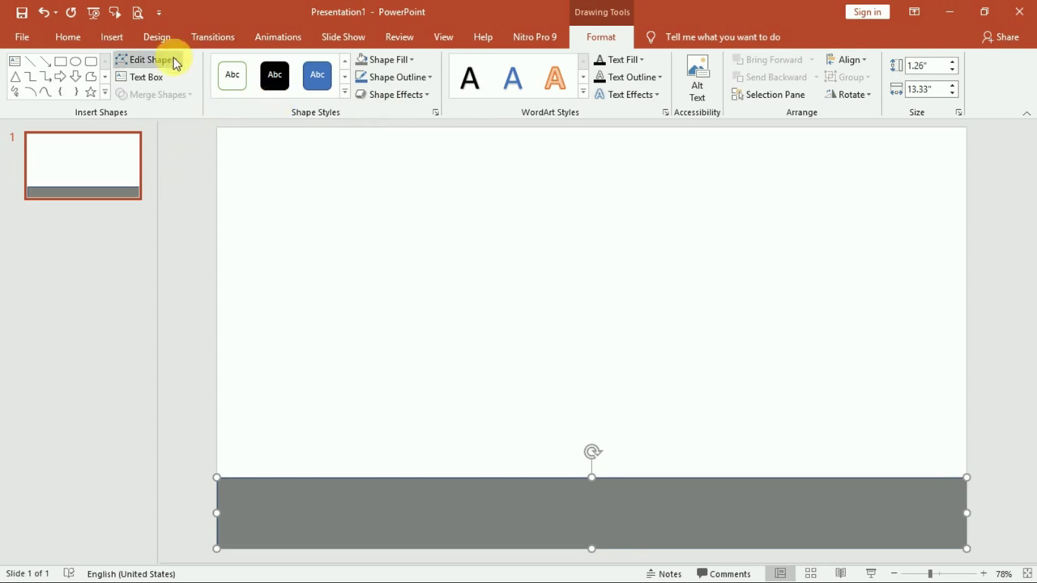
click(109, 38)
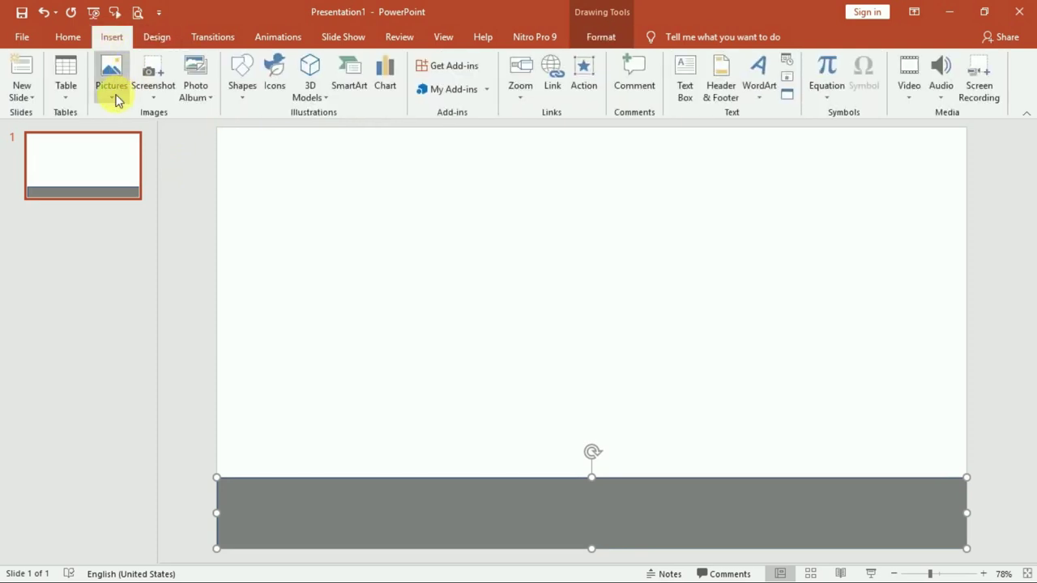
Insert the orange cartoon car from an online 'car clipart' search and place it at the road's left end.
click(115, 98)
click(154, 152)
text(car clipart)
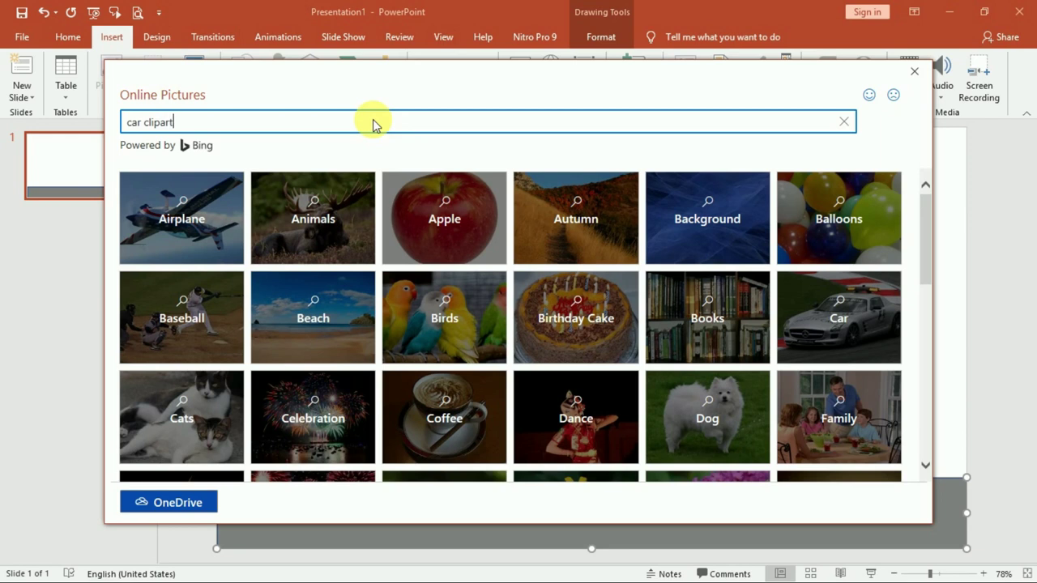
key(Return)
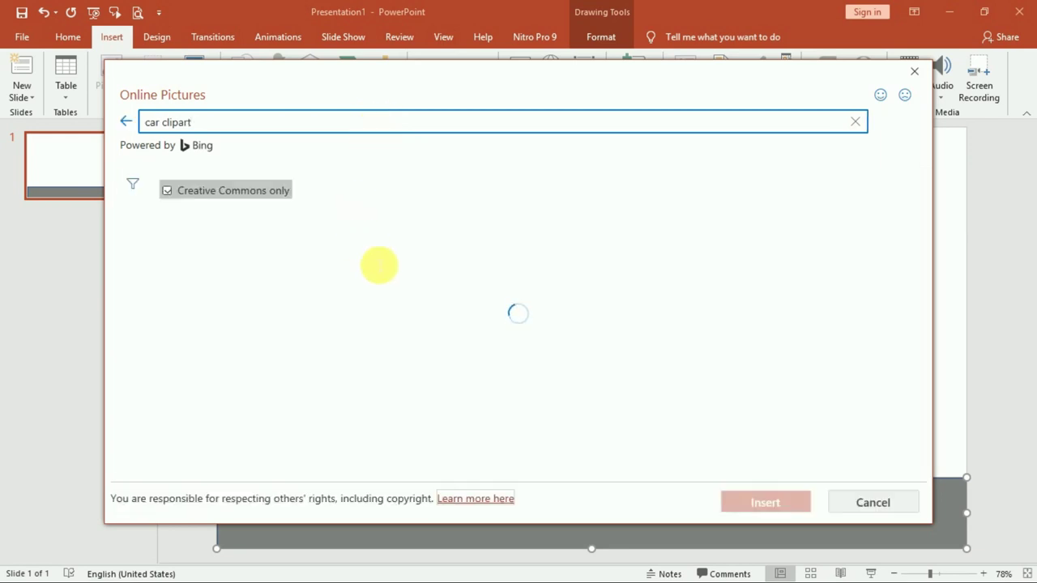
click(554, 259)
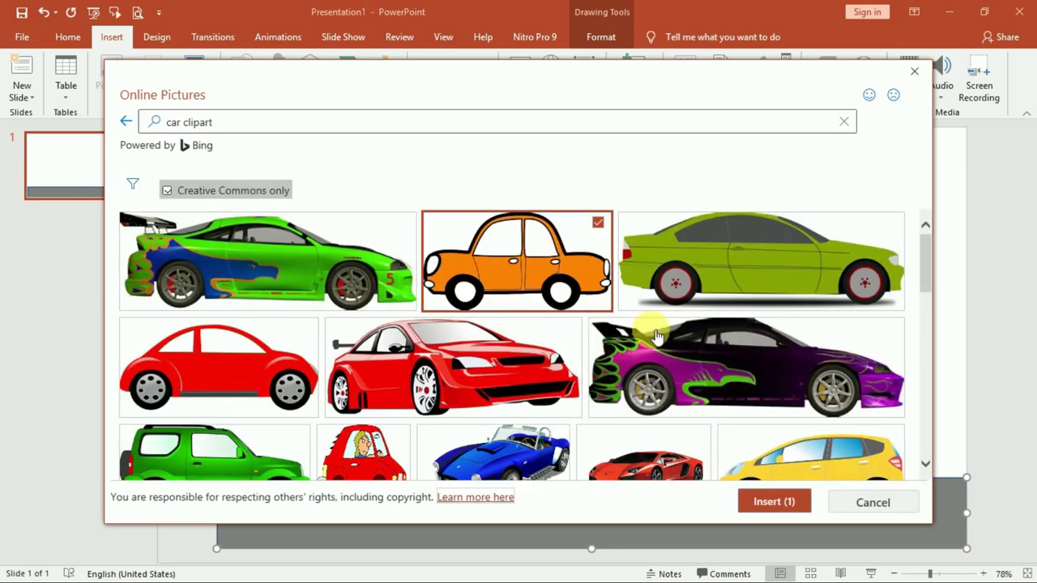
click(781, 503)
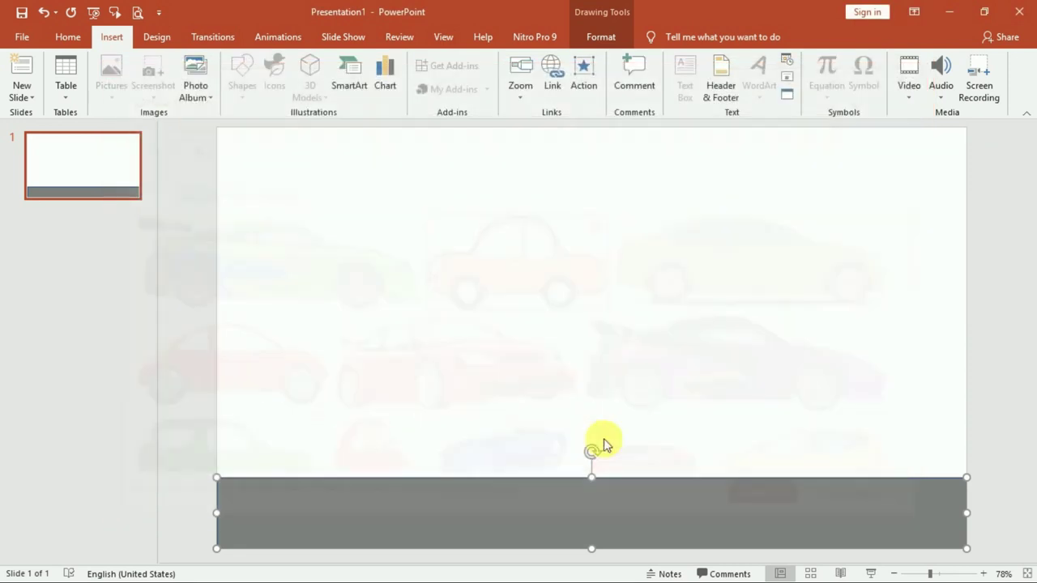
mouse_move(574, 317)
mouse_down()
mouse_move(392, 366)
mouse_move(403, 369)
mouse_up()
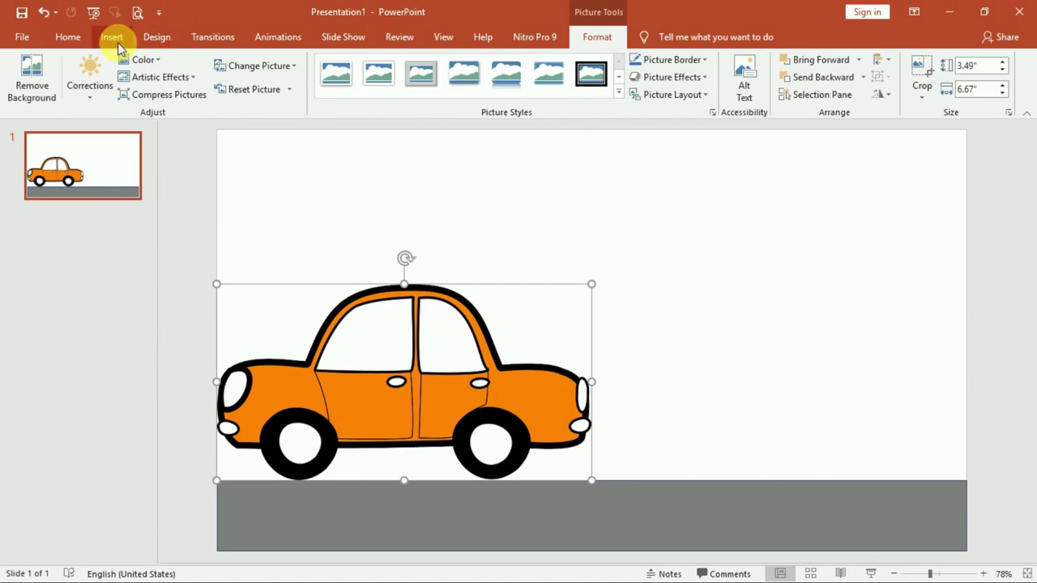
Give the car a Right line motion path from the More Motion Paths list.
click(267, 37)
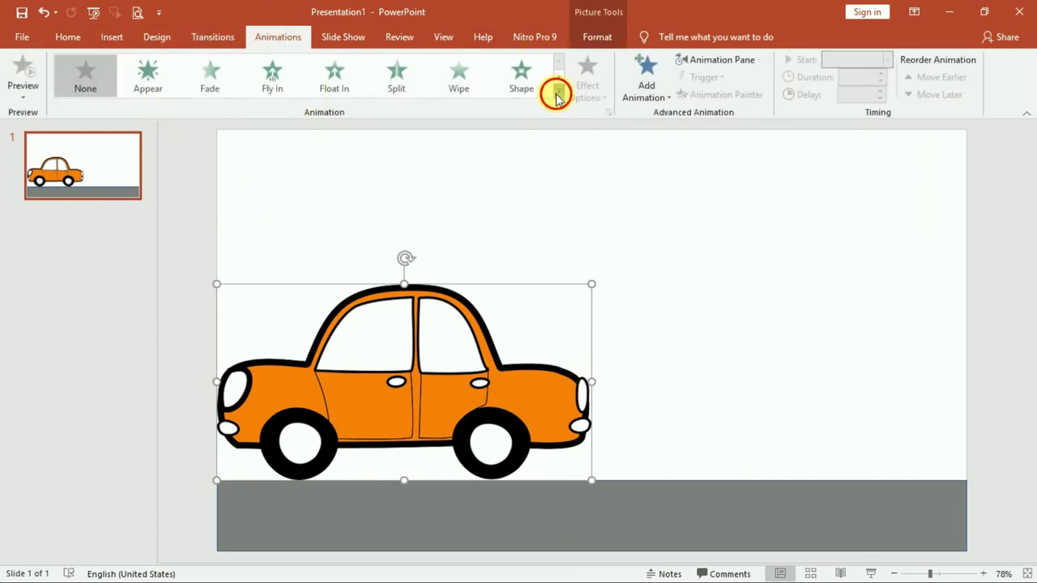
click(558, 91)
scroll(273, 418, down, 1)
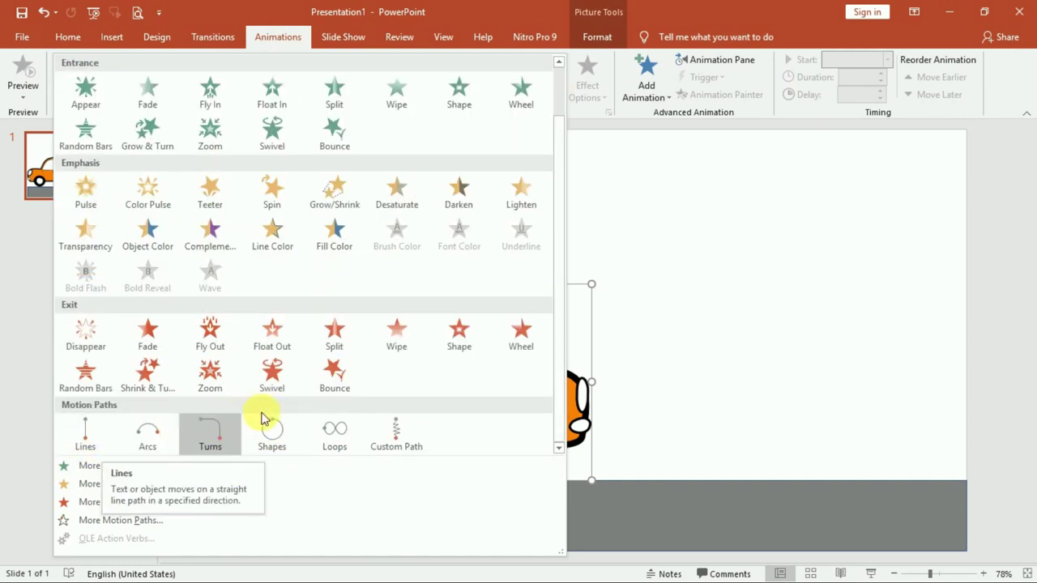
click(121, 521)
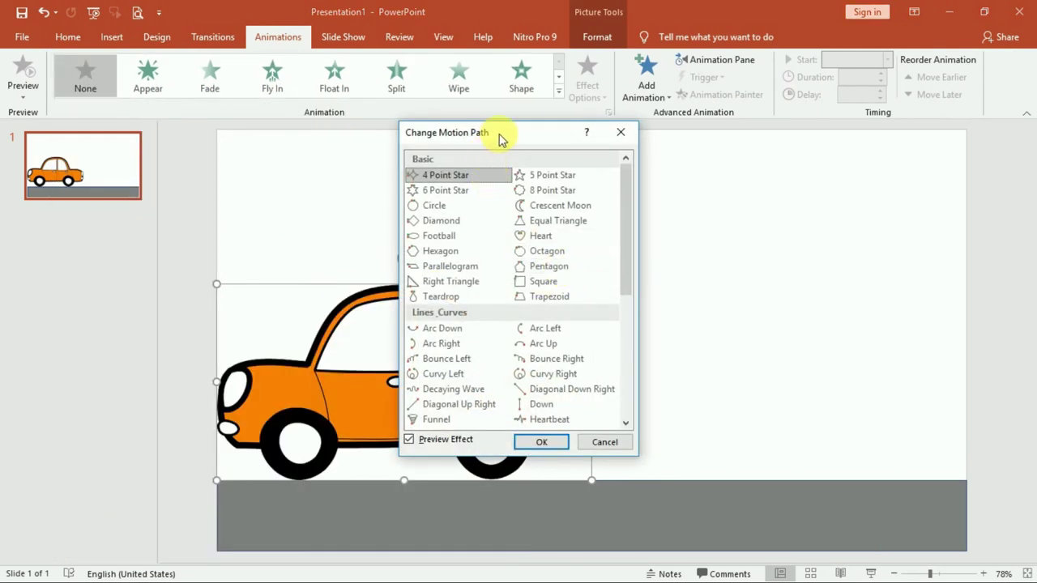
drag(500, 140, 602, 85)
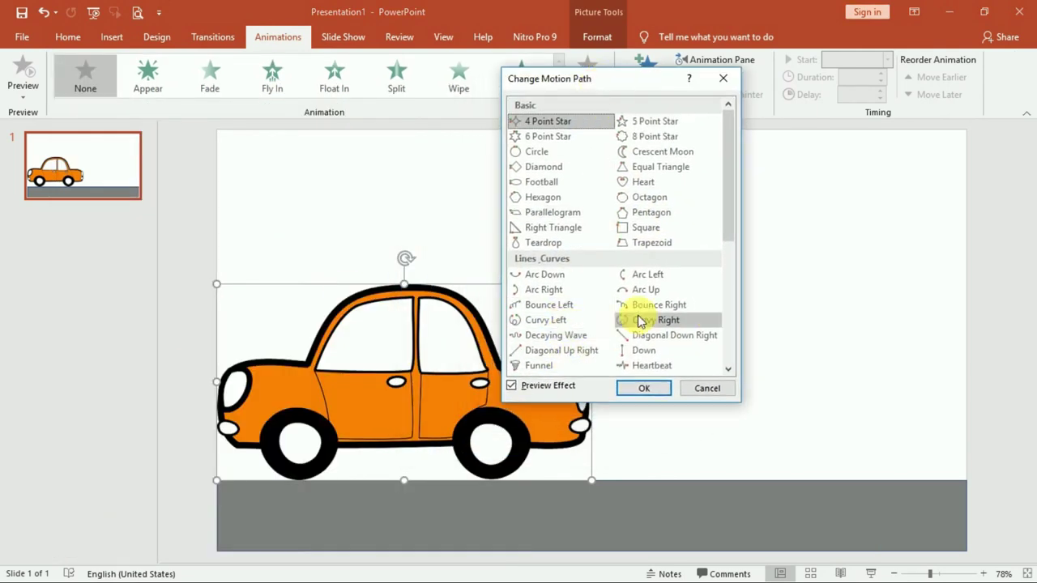
scroll(664, 248, down, 1)
scroll(648, 292, down, 1)
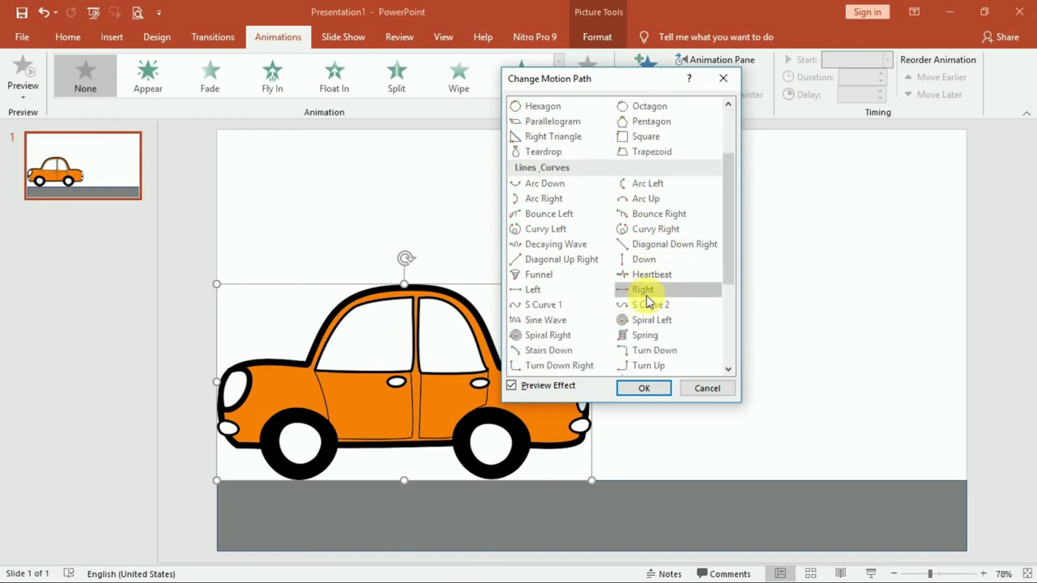
click(649, 290)
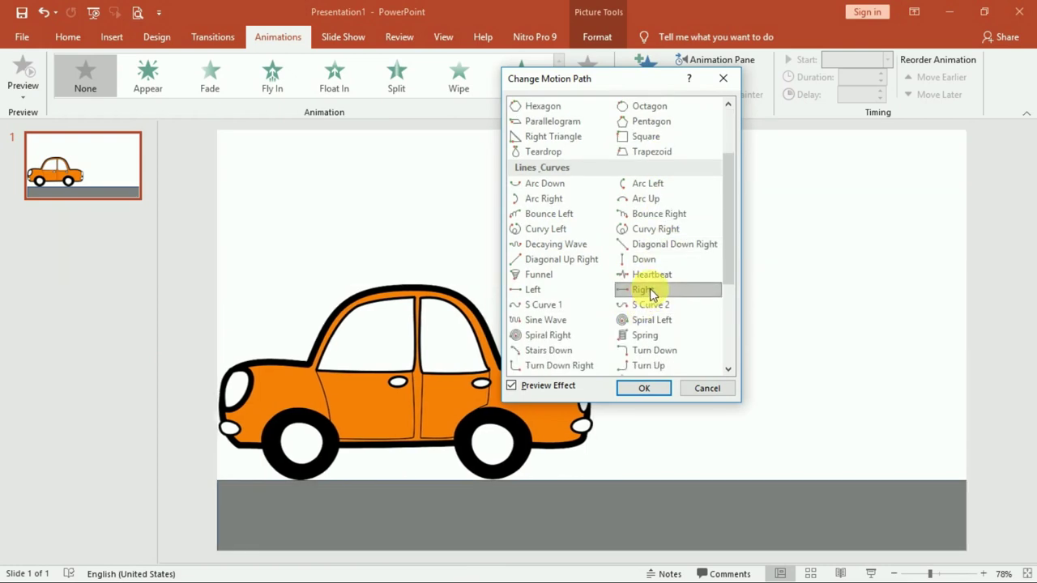
click(644, 388)
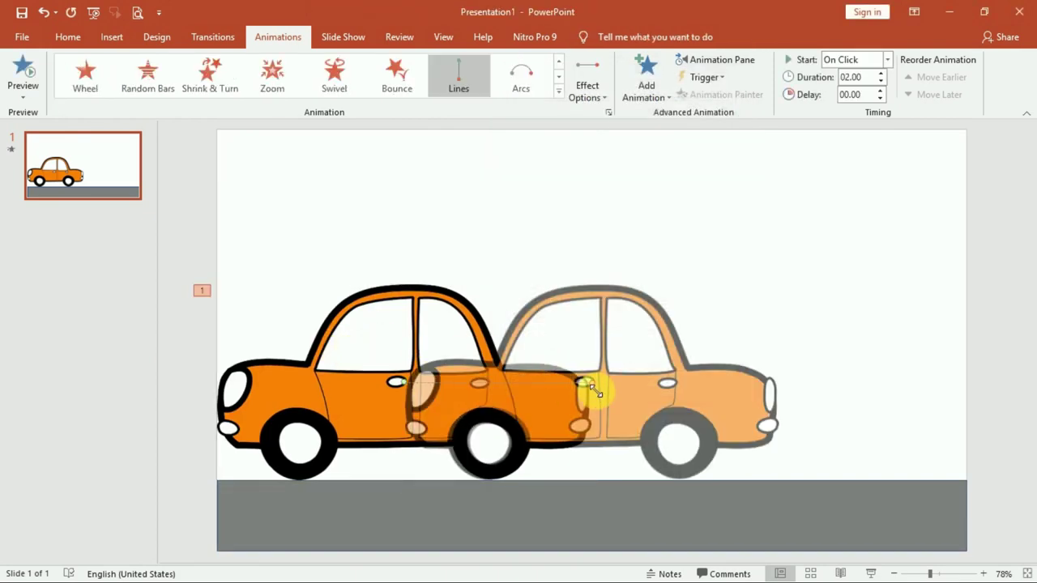
Extend the motion path's end to the slide's right edge and preview the car driving.
drag(590, 385, 795, 393)
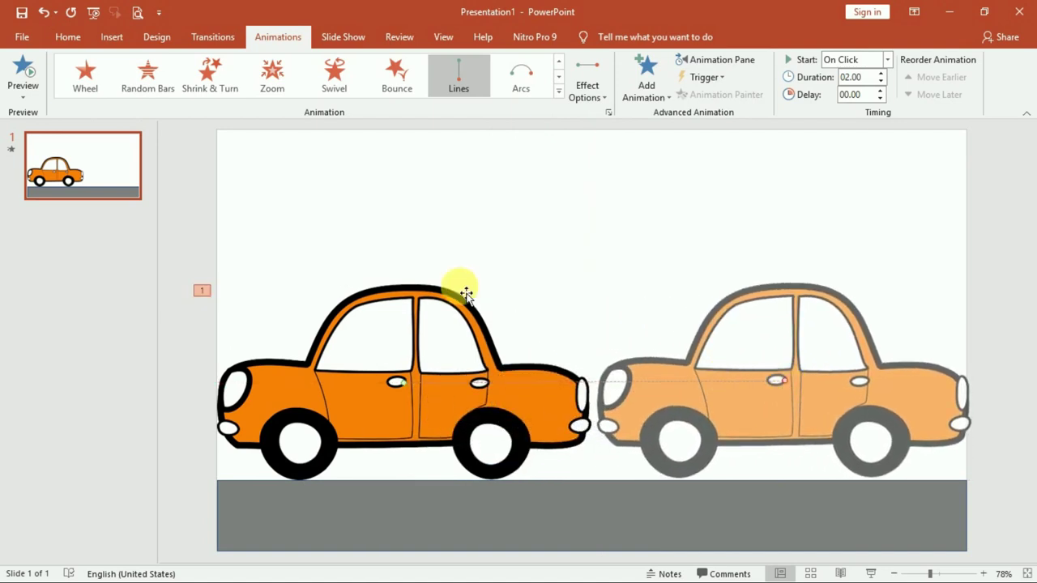
click(18, 74)
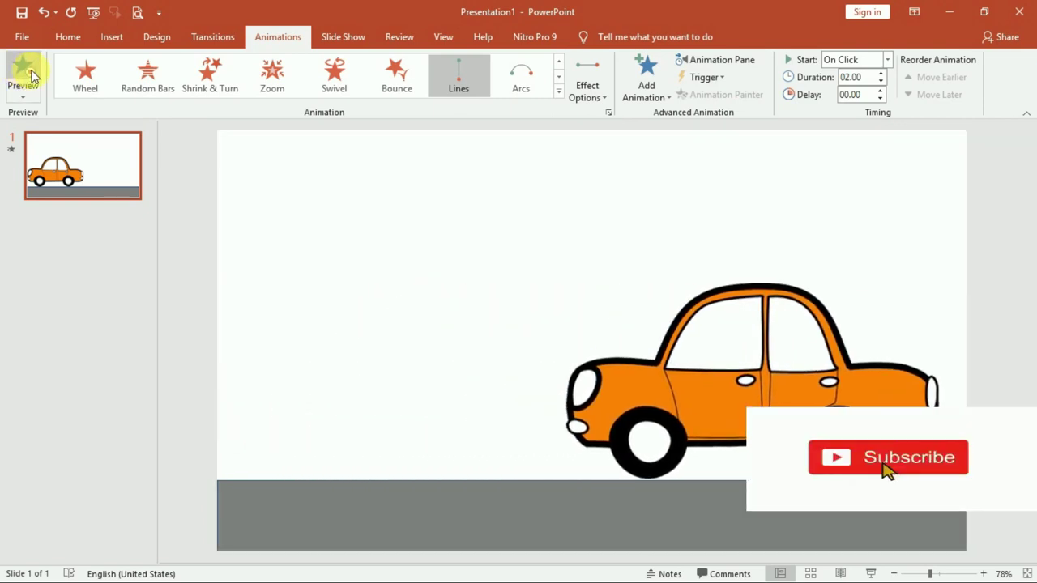